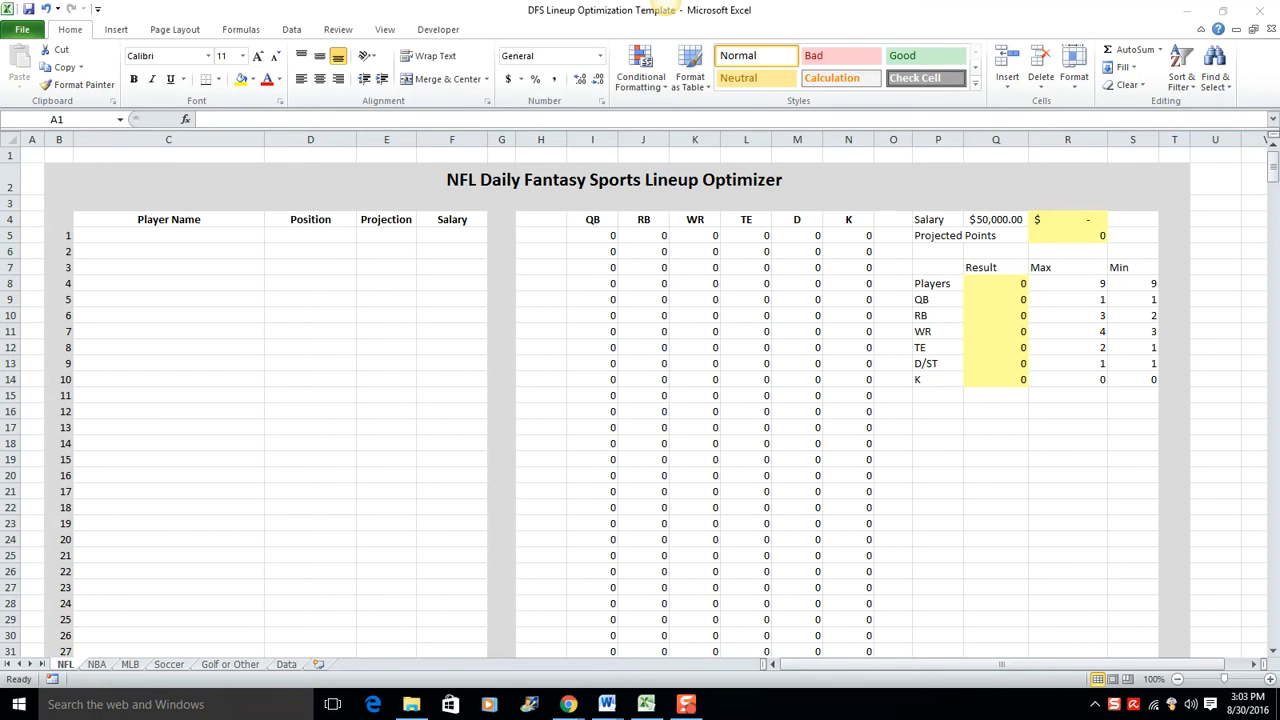
Step: Switch to Chrome and look over the Week 1 Daily Football Projections page on numberFire, including its lineup options
{"action": "left_click_drag", "start_coordinate": [0, 75], "coordinate": [351, 2]}
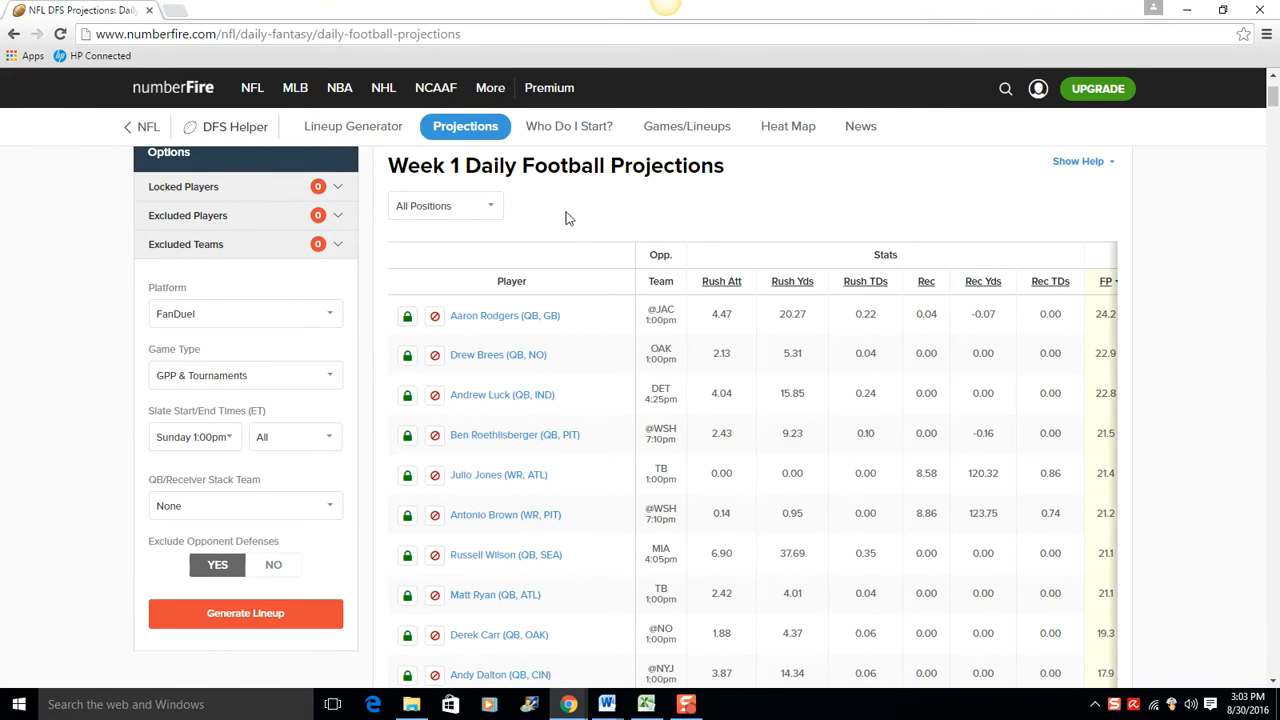
{"action": "scroll", "coordinate": [560, 320], "scroll_direction": "down", "scroll_amount": 1}
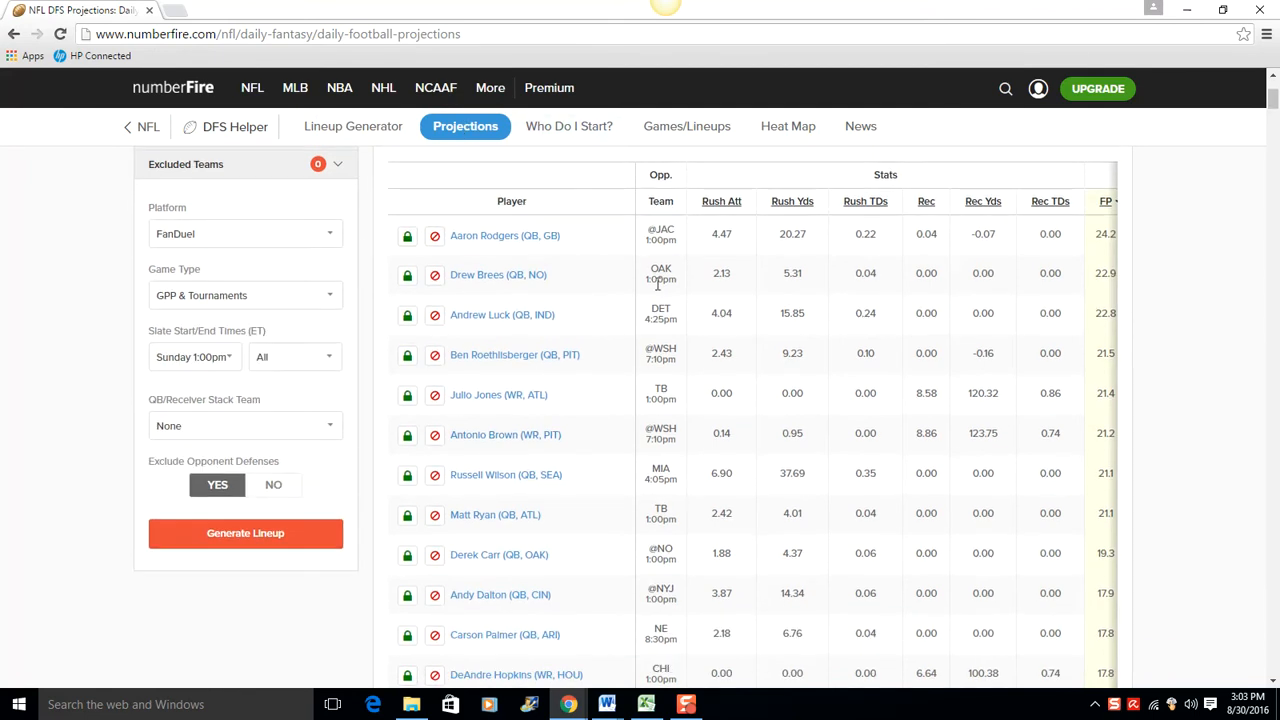
{"action": "scroll", "coordinate": [660, 345], "scroll_direction": "up", "scroll_amount": 1}
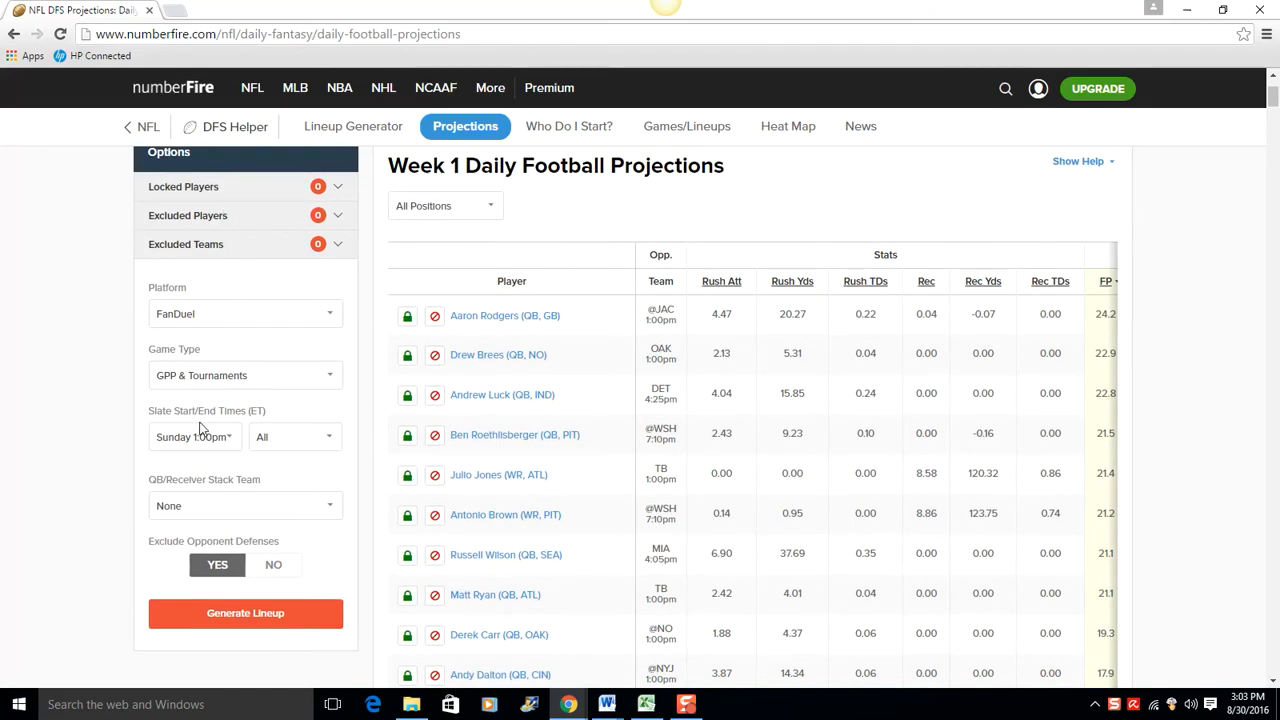
{"action": "scroll", "coordinate": [213, 400], "scroll_direction": "down", "scroll_amount": 1}
Step: Check the site's lineup generator page for FanDuel and return to the Week 1 projections
{"action": "left_click", "coordinate": [258, 546]}
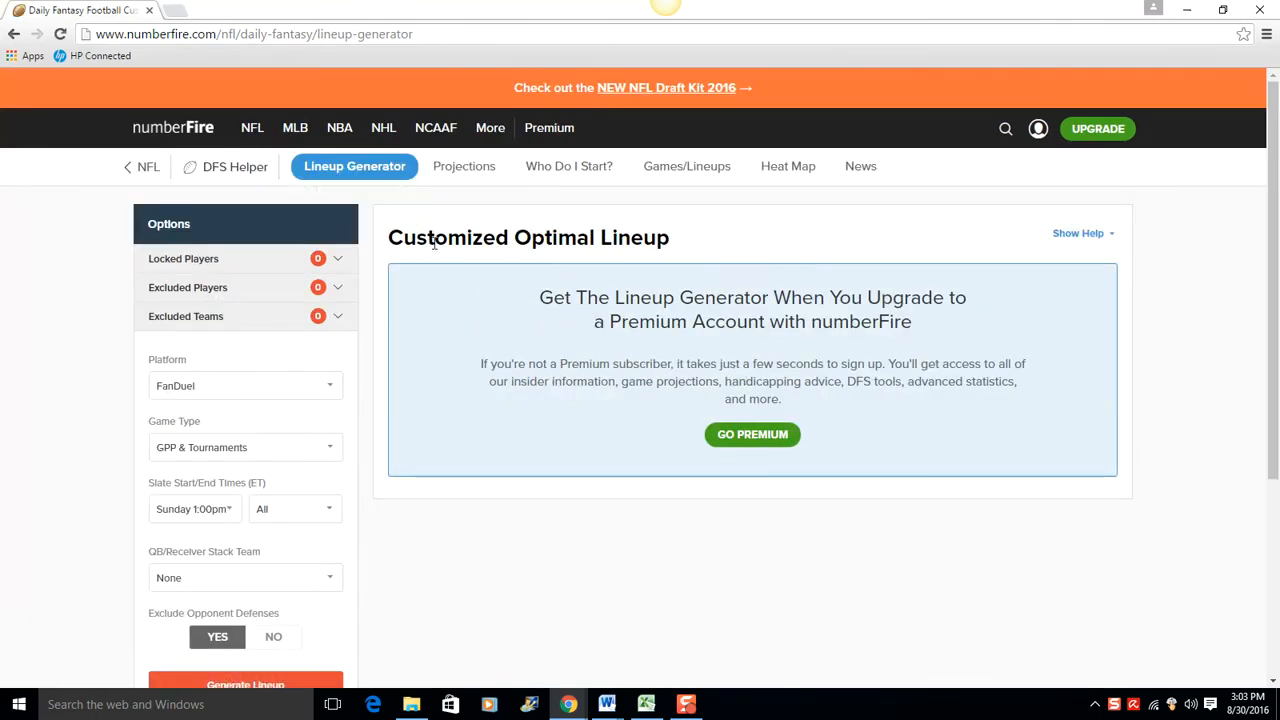
{"action": "scroll", "coordinate": [526, 445], "scroll_direction": "down", "scroll_amount": 2}
{"action": "scroll", "coordinate": [426, 513], "scroll_direction": "up", "scroll_amount": 2}
{"action": "left_click", "coordinate": [14, 36]}
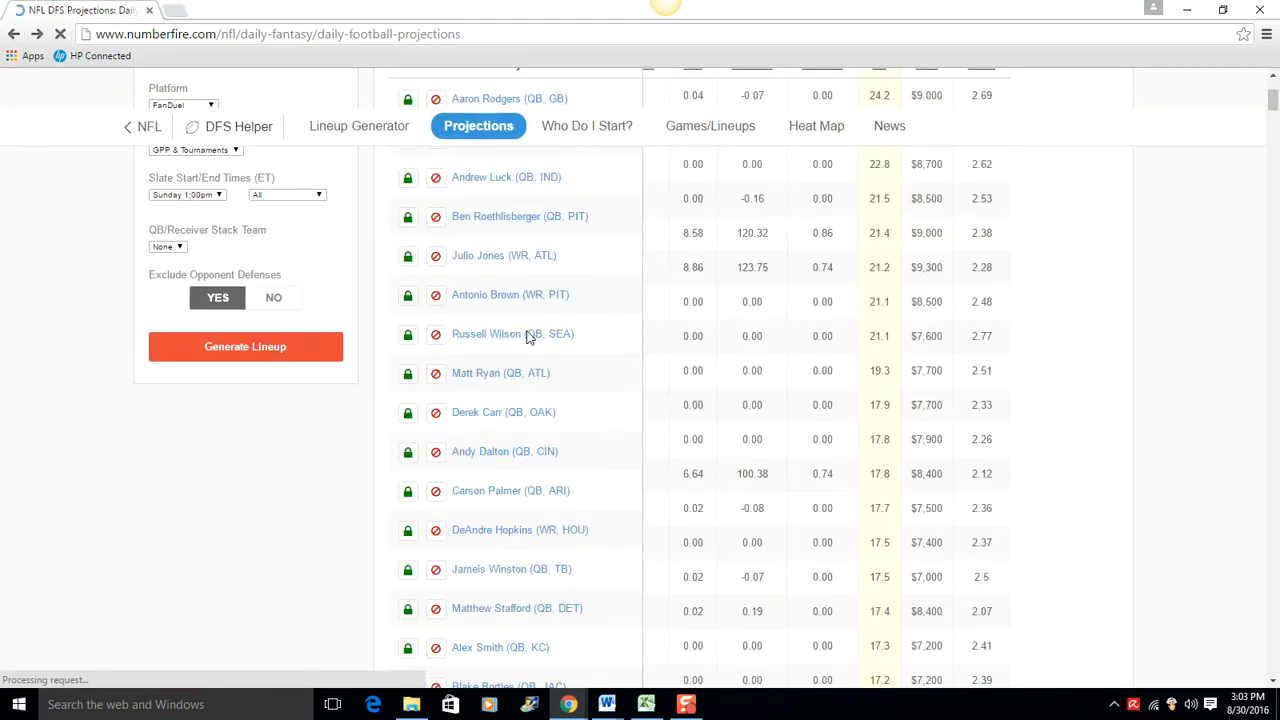
{"action": "scroll", "coordinate": [906, 458], "scroll_direction": "up", "scroll_amount": 2}
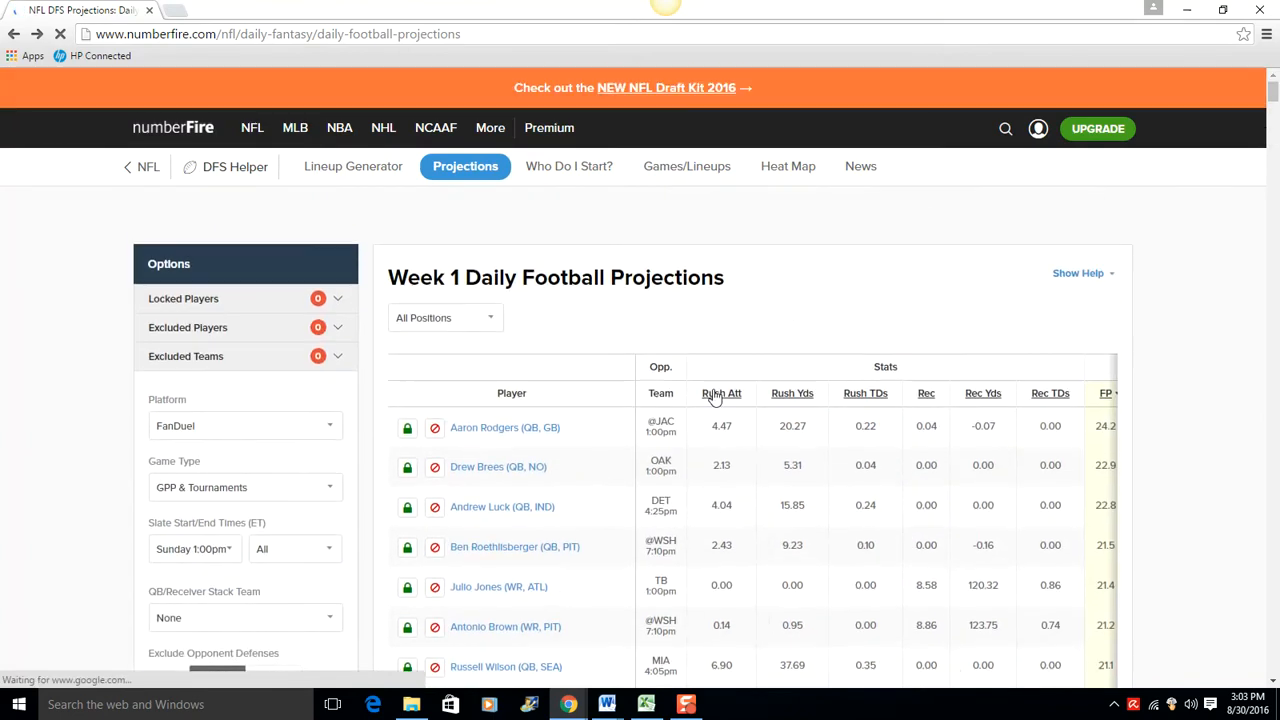
Step: Copy the all-positions projections table, starting from the Player header and covering every stats column and row
{"action": "scroll", "coordinate": [638, 406], "scroll_direction": "down", "scroll_amount": 1}
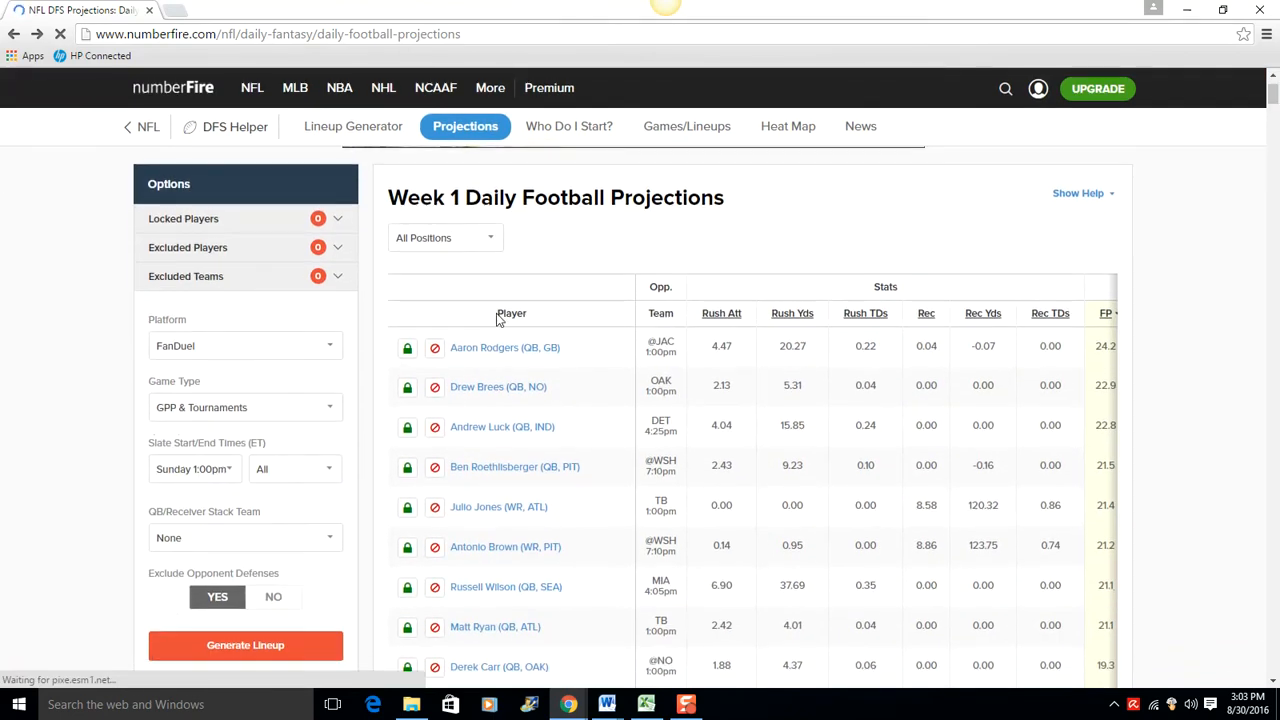
{"action": "double_click", "coordinate": [572, 319]}
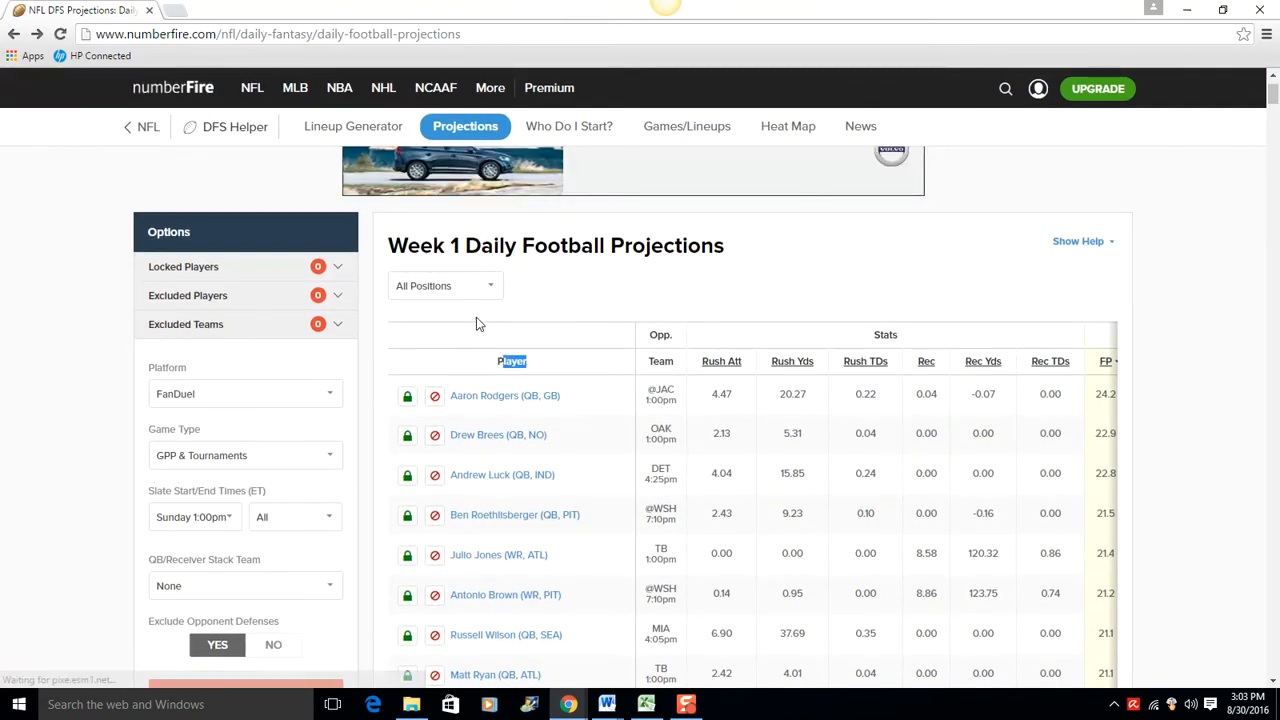
{"action": "left_click_drag", "start_coordinate": [500, 361], "coordinate": [1262, 519]}
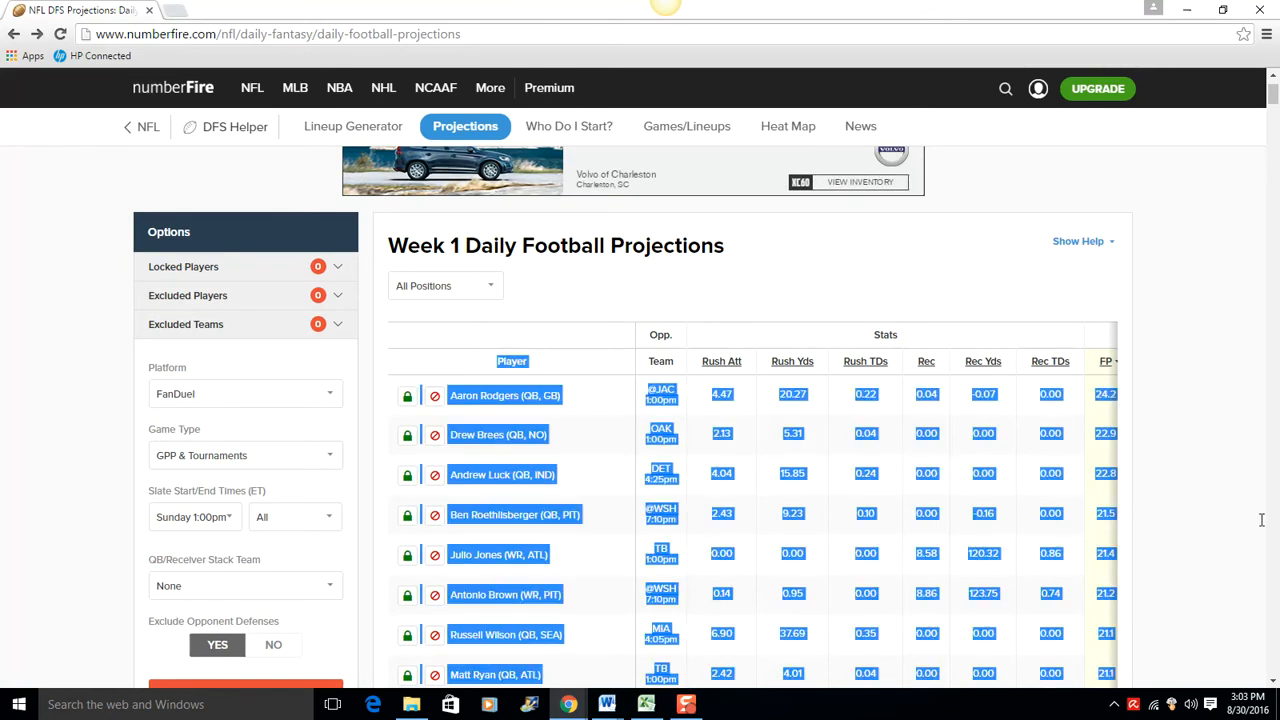
{"action": "right_click", "coordinate": [980, 481]}
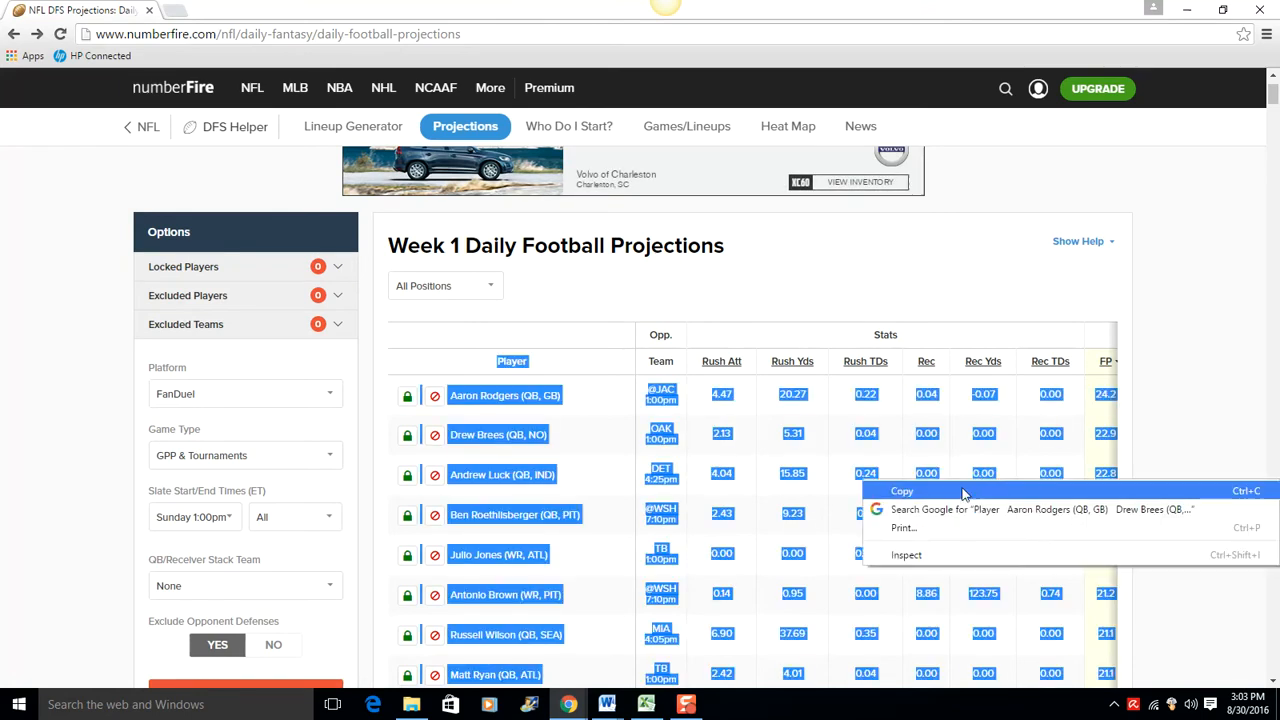
{"action": "left_click", "coordinate": [990, 491]}
Step: Switch to Excel and paste the copied projections at cell A1 of the Data sheet, matching the destination formatting
{"action": "left_click", "coordinate": [646, 704]}
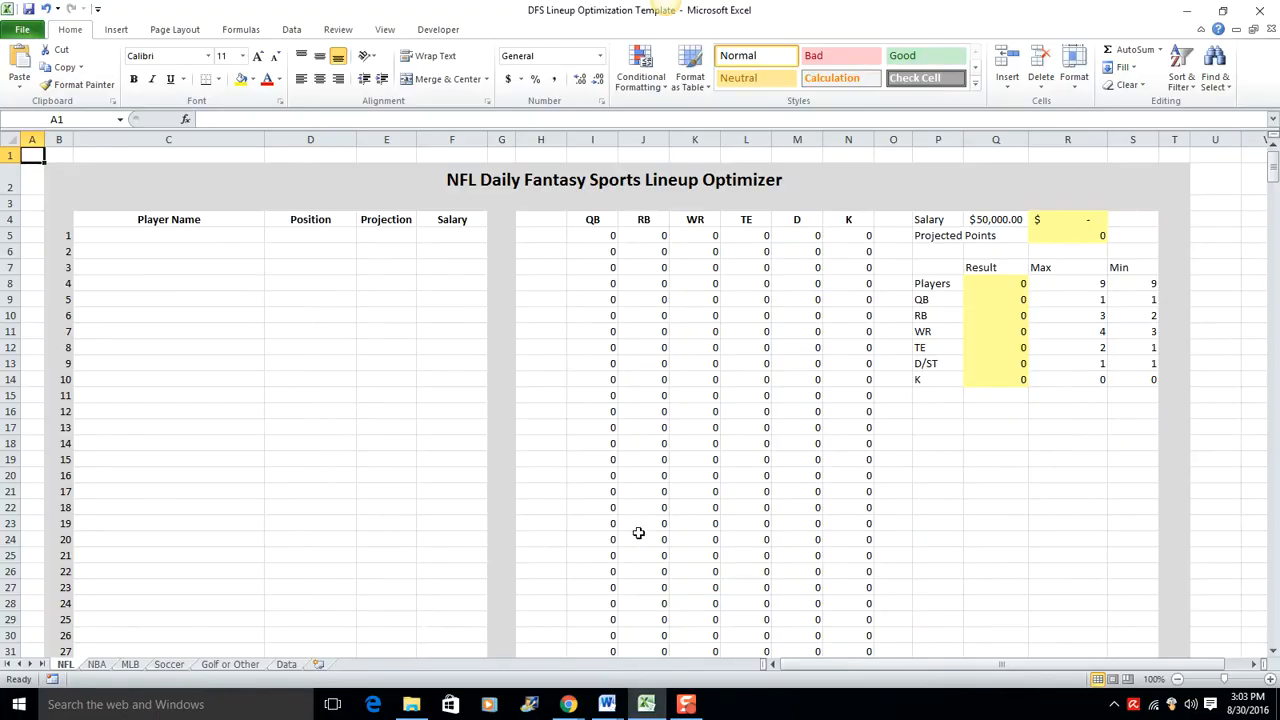
{"action": "left_click", "coordinate": [287, 665]}
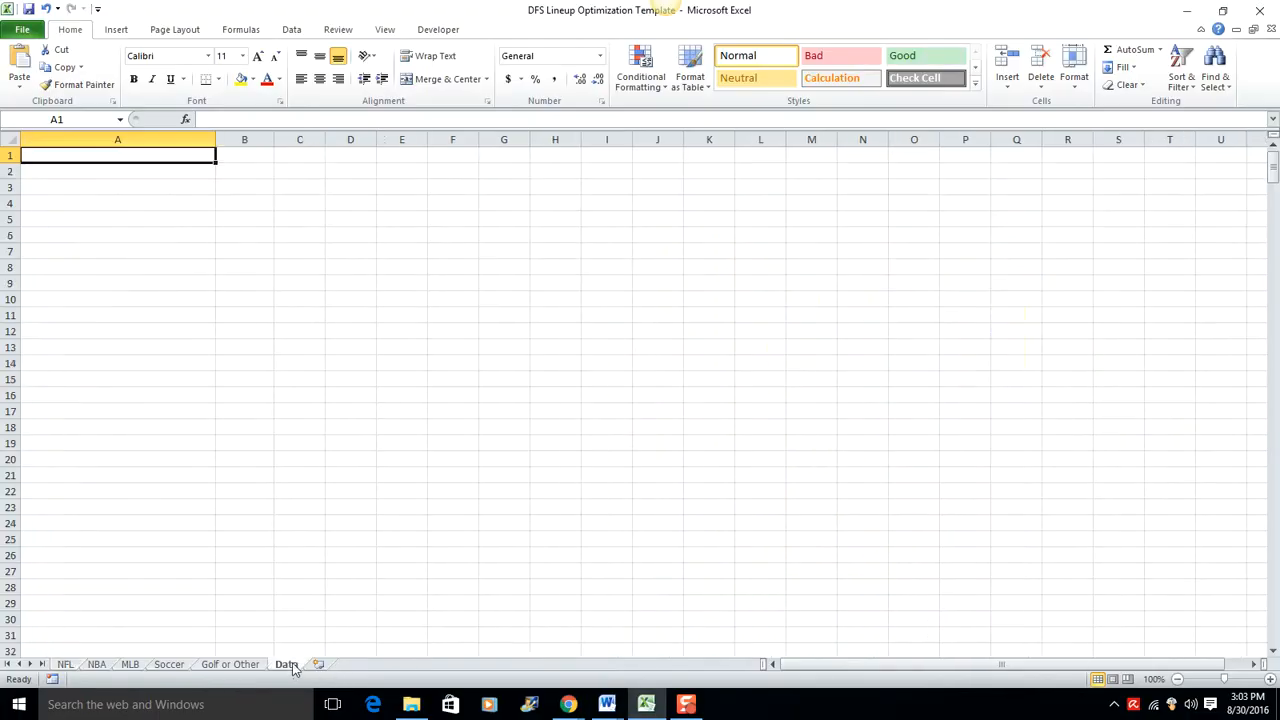
{"action": "right_click", "coordinate": [137, 159]}
{"action": "left_click", "coordinate": [191, 222]}
{"action": "left_click", "coordinate": [399, 296]}
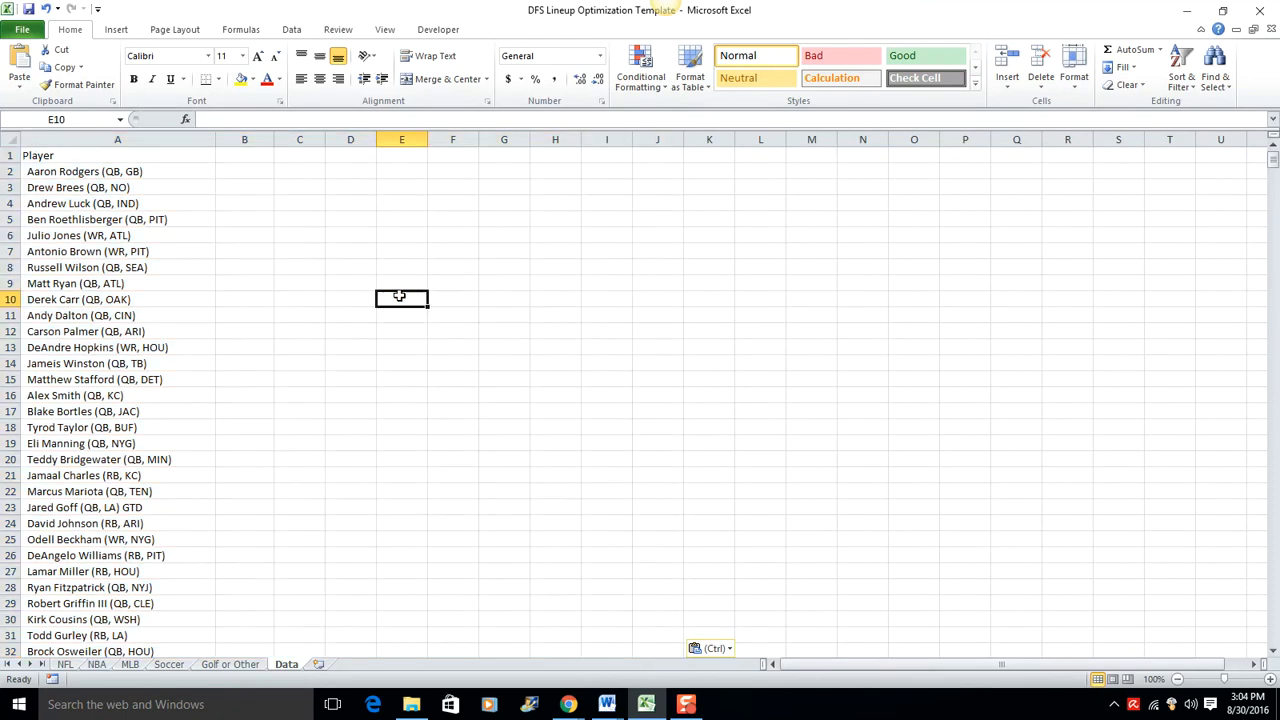
Step: Clear the Opp., Stats and Fantasy group headings in row 440, below the list of player names
{"action": "scroll", "coordinate": [314, 316], "scroll_direction": "down", "scroll_amount": 20}
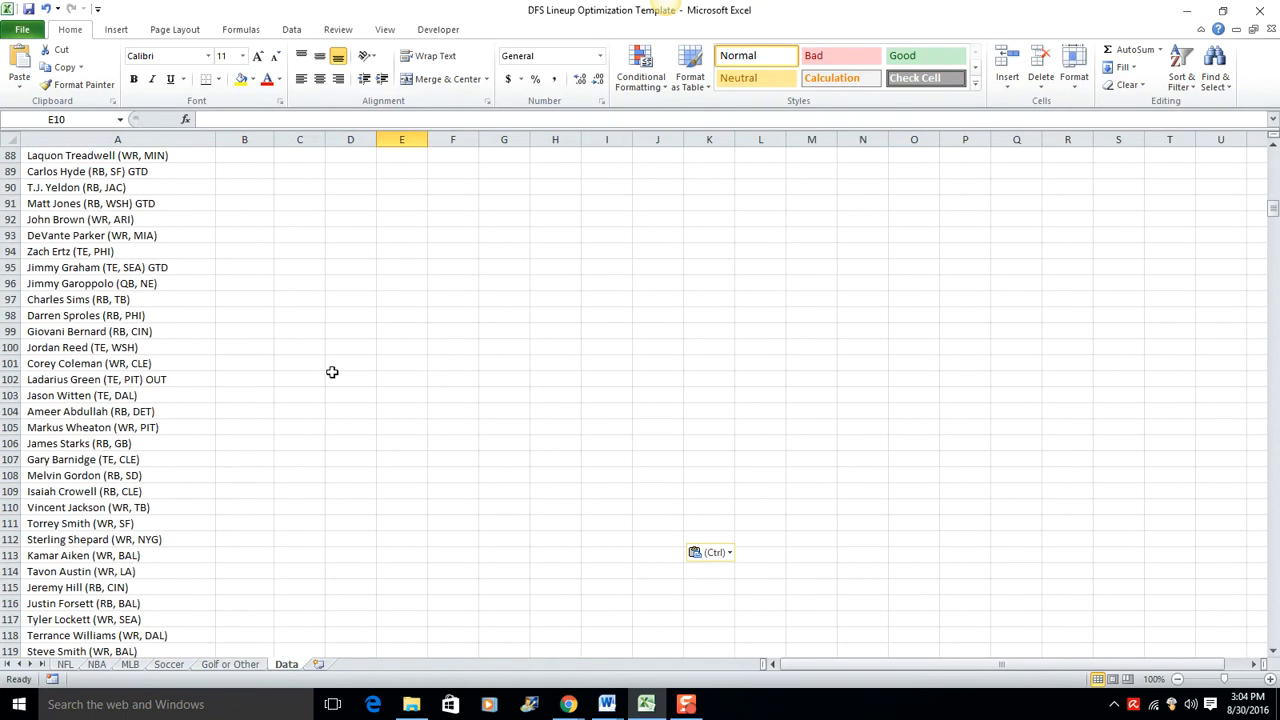
{"action": "scroll", "coordinate": [329, 395], "scroll_direction": "down", "scroll_amount": 20}
{"action": "left_click_drag", "start_coordinate": [1272, 282], "coordinate": [1232, 409]}
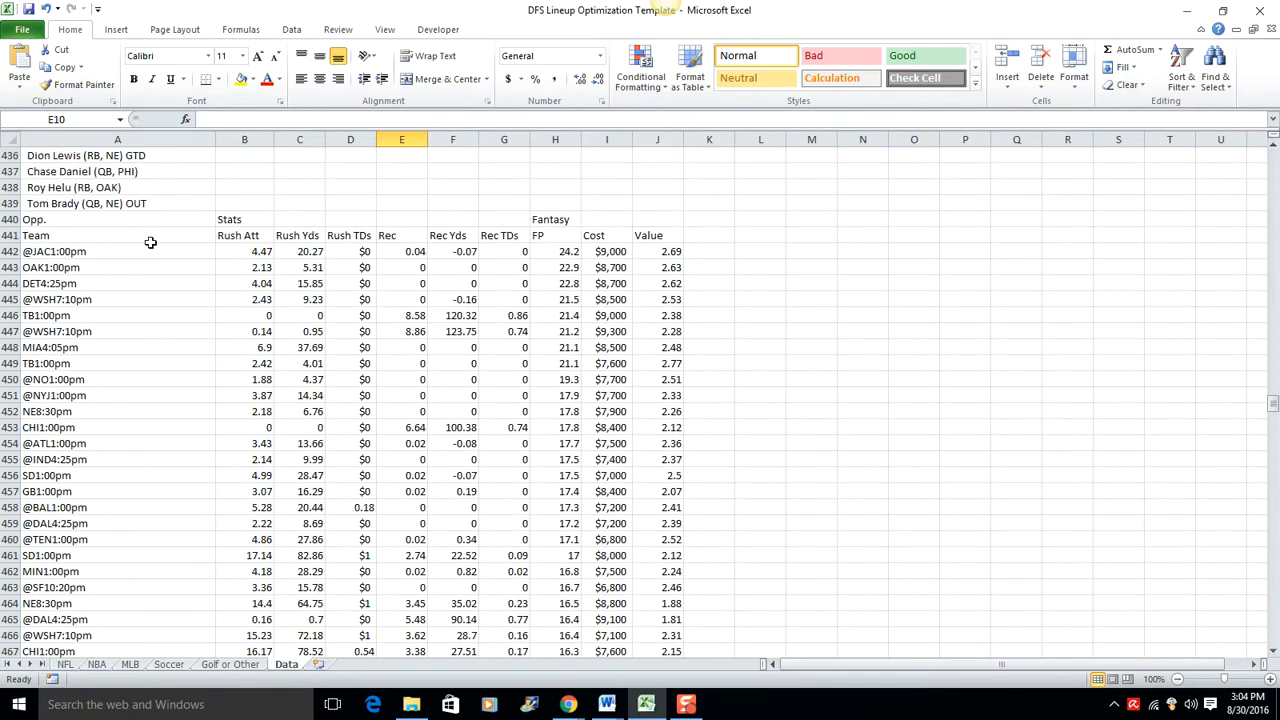
{"action": "left_click_drag", "start_coordinate": [48, 224], "coordinate": [596, 225]}
{"action": "key", "text": "Delete"}
Step: Move the stats block in A441:J879, including its Team header row, to cell B1 beside the player names
{"action": "left_click_drag", "start_coordinate": [88, 235], "coordinate": [641, 593]}
{"action": "right_click", "coordinate": [557, 427]}
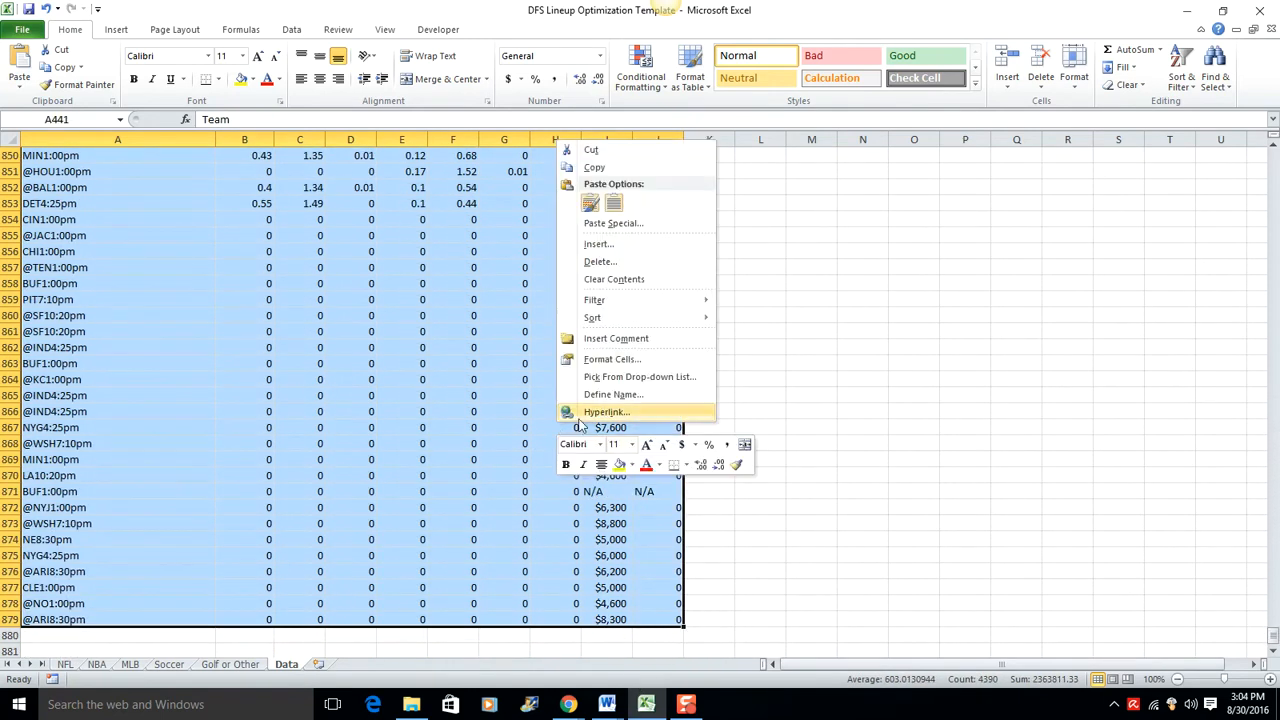
{"action": "left_click", "coordinate": [586, 153]}
{"action": "left_click_drag", "start_coordinate": [1274, 402], "coordinate": [1271, 155]}
{"action": "left_click", "coordinate": [256, 160]}
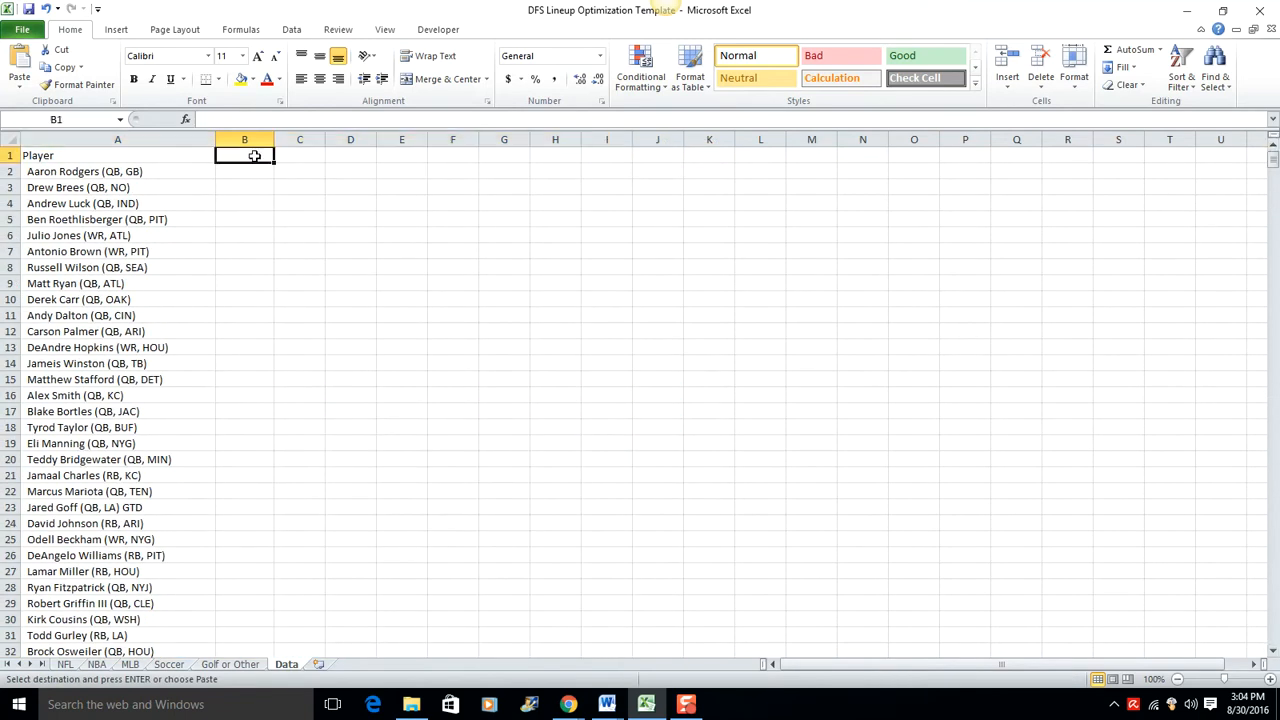
{"action": "right_click", "coordinate": [256, 160]}
{"action": "left_click", "coordinate": [284, 219]}
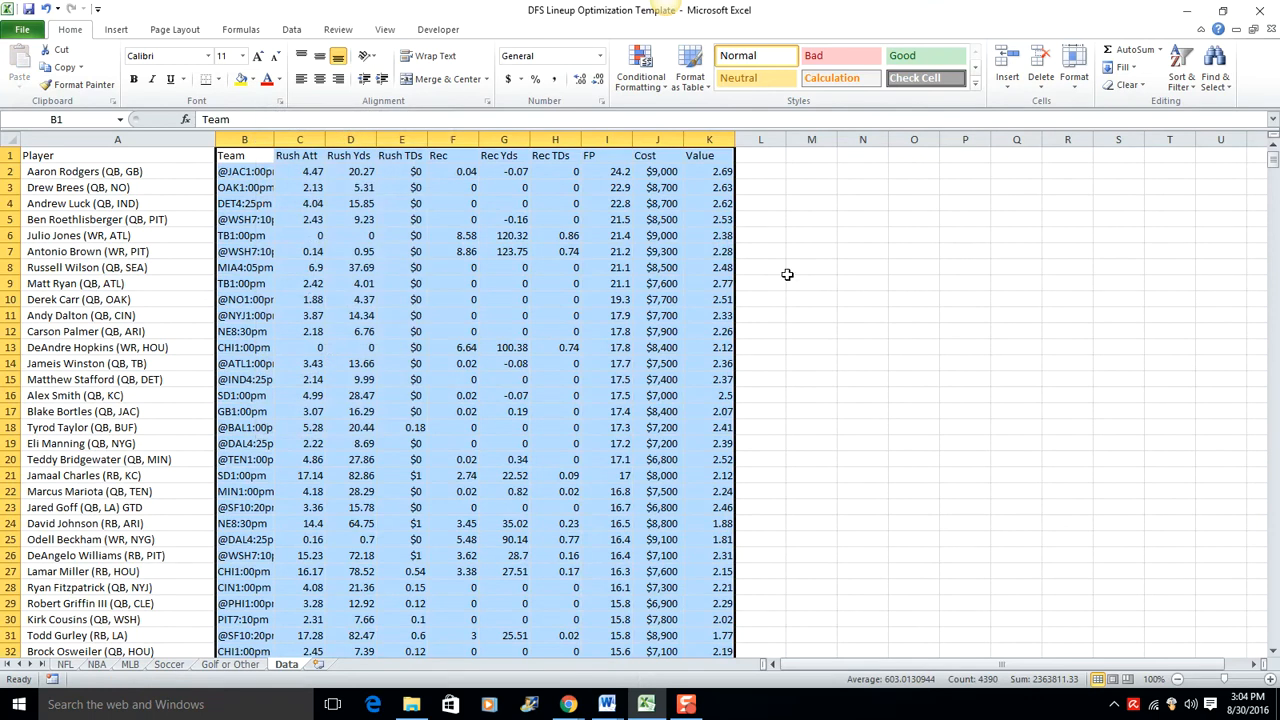
{"action": "left_click_drag", "start_coordinate": [787, 273], "coordinate": [787, 281]}
{"action": "scroll", "coordinate": [708, 272], "scroll_direction": "down", "scroll_amount": 4}
{"action": "scroll", "coordinate": [708, 272], "scroll_direction": "up", "scroll_amount": 4}
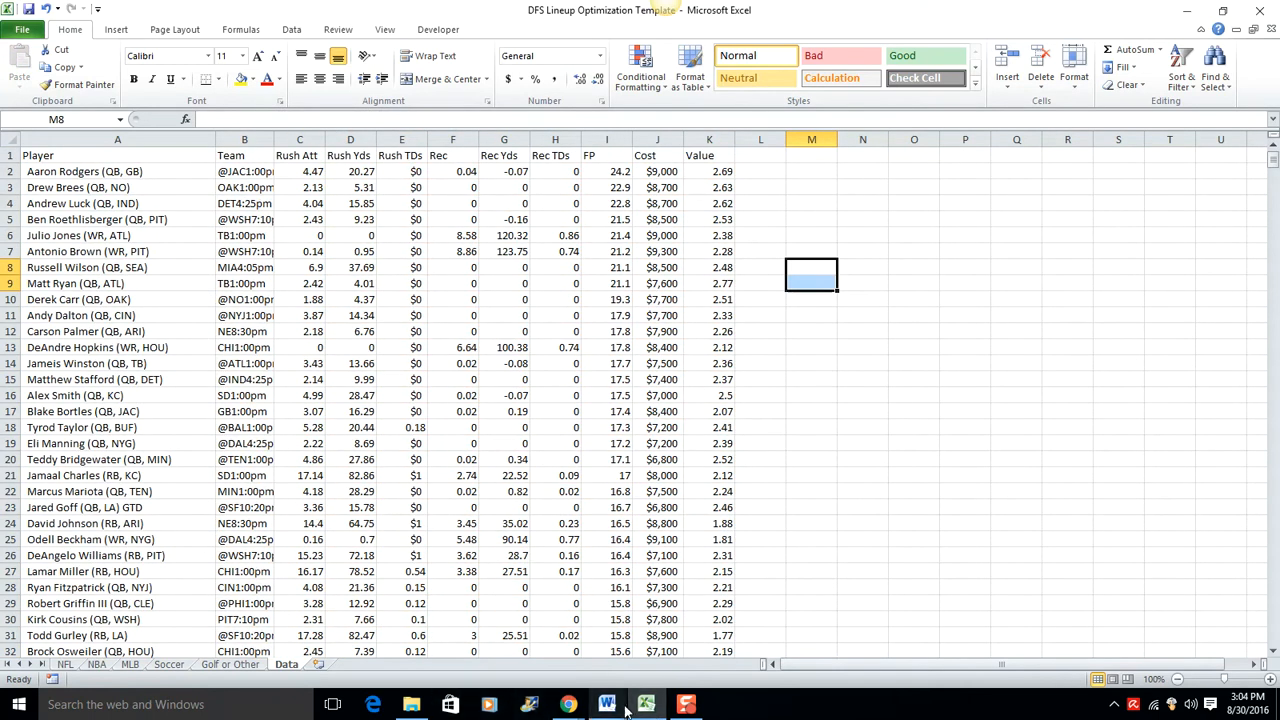
Step: Switch back to Chrome and filter the Week 1 projections by the D/ST position
{"action": "left_click", "coordinate": [584, 706]}
{"action": "left_click", "coordinate": [712, 640]}
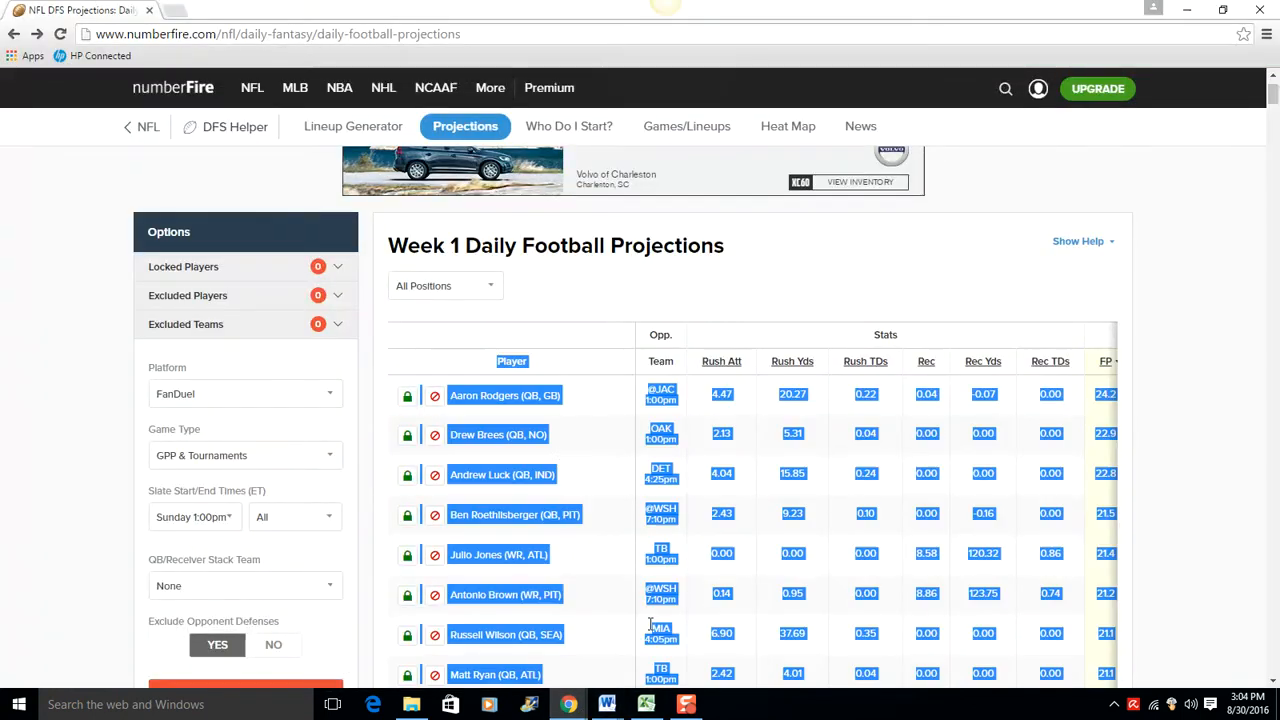
{"action": "left_click", "coordinate": [528, 305]}
{"action": "left_click", "coordinate": [484, 292]}
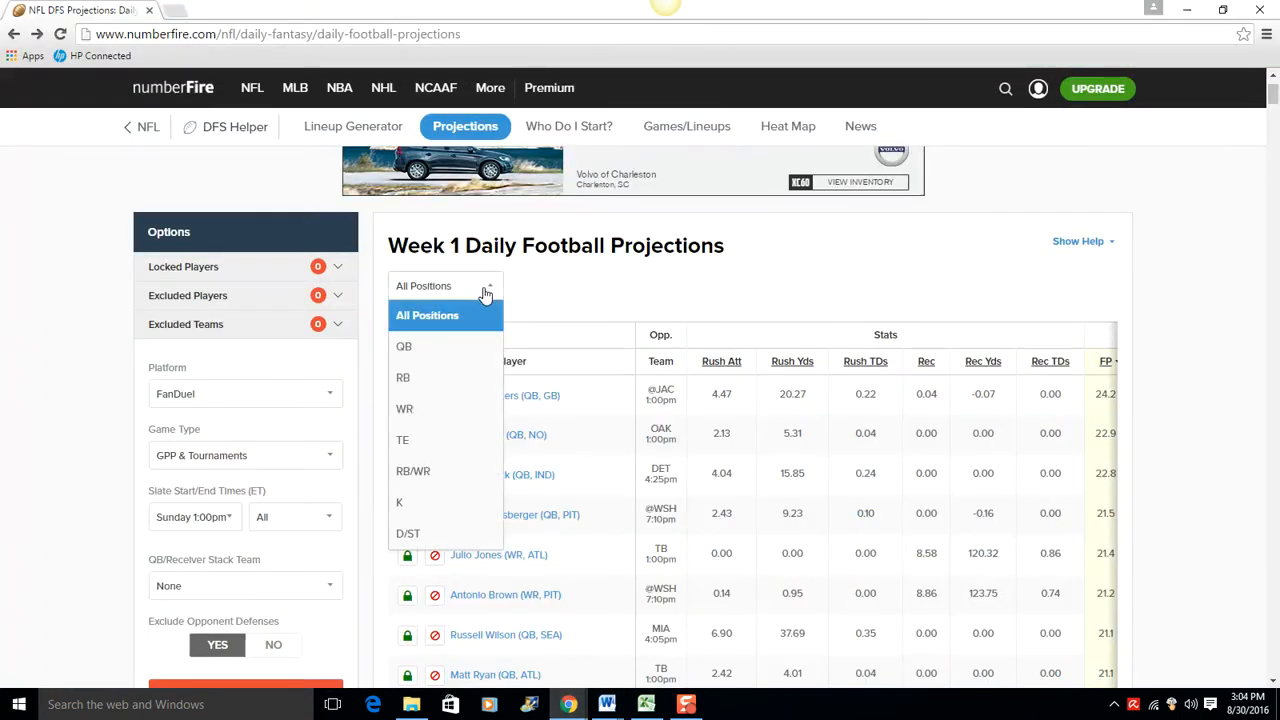
{"action": "left_click", "coordinate": [443, 533]}
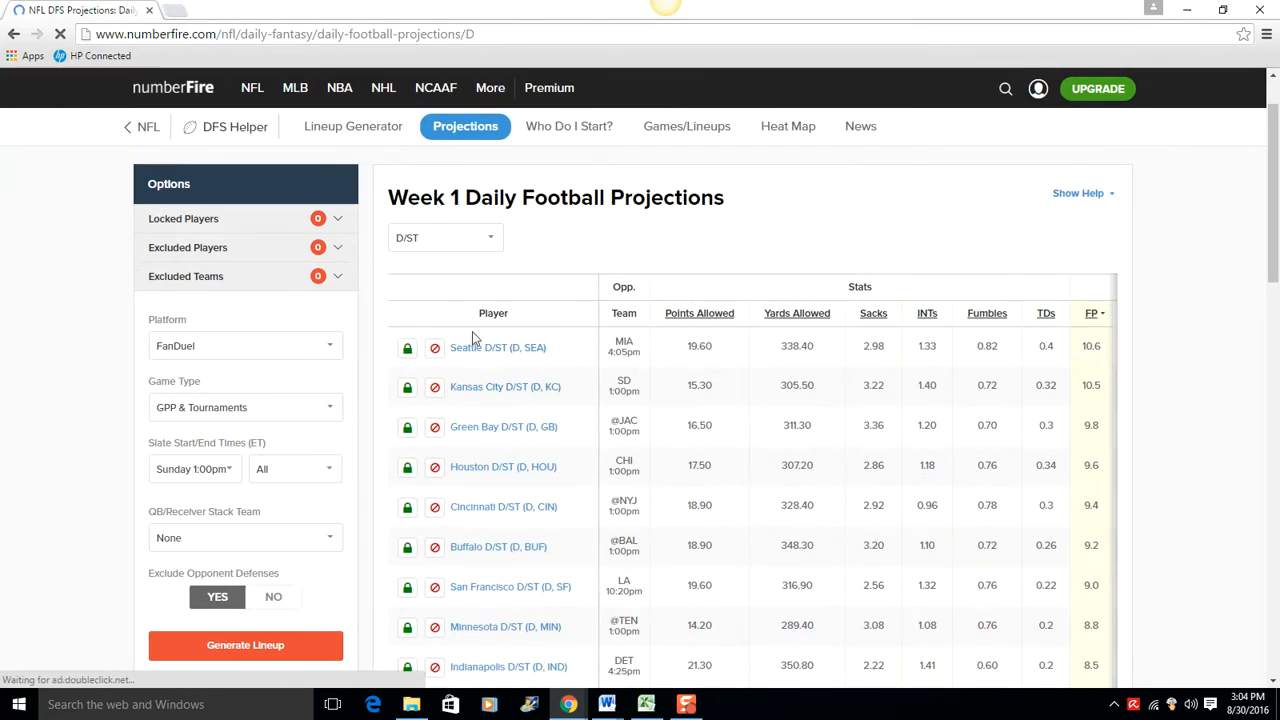
Step: Copy the entire D/ST projections table, starting from the Player header
{"action": "left_click_drag", "start_coordinate": [478, 368], "coordinate": [1152, 450]}
{"action": "scroll", "coordinate": [1152, 450], "scroll_direction": "down", "scroll_amount": 2}
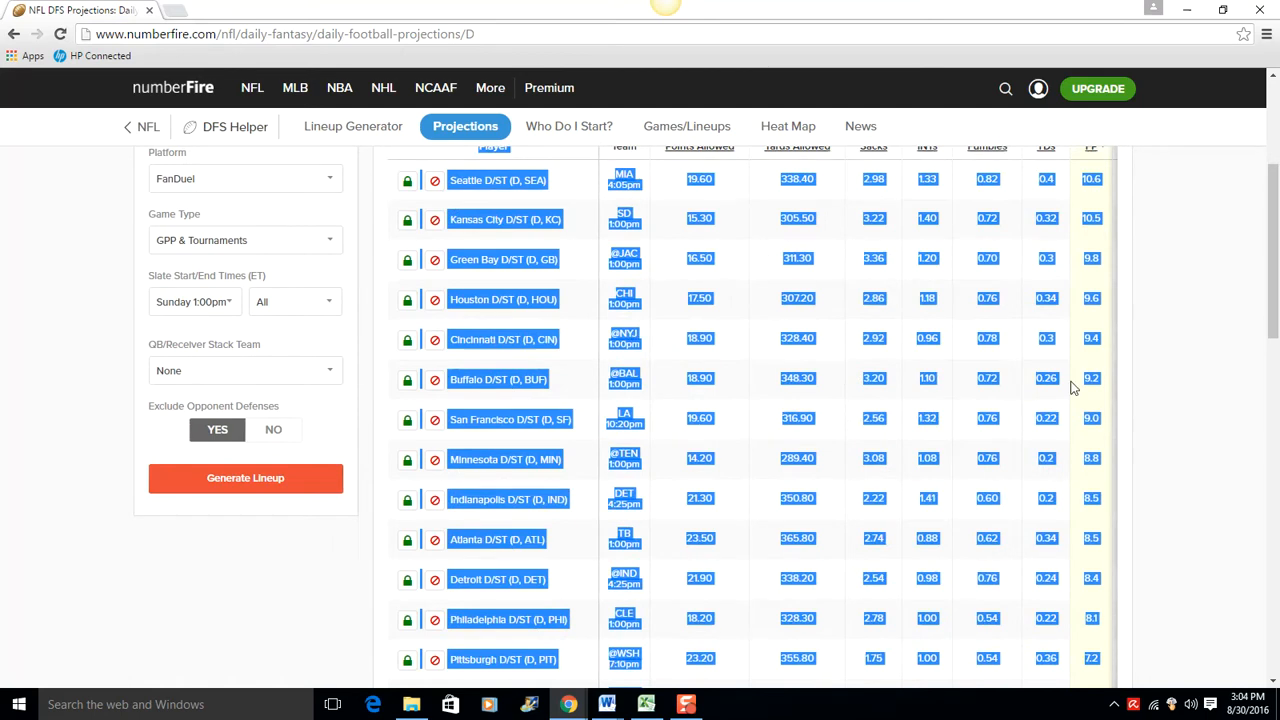
{"action": "right_click", "coordinate": [1044, 383]}
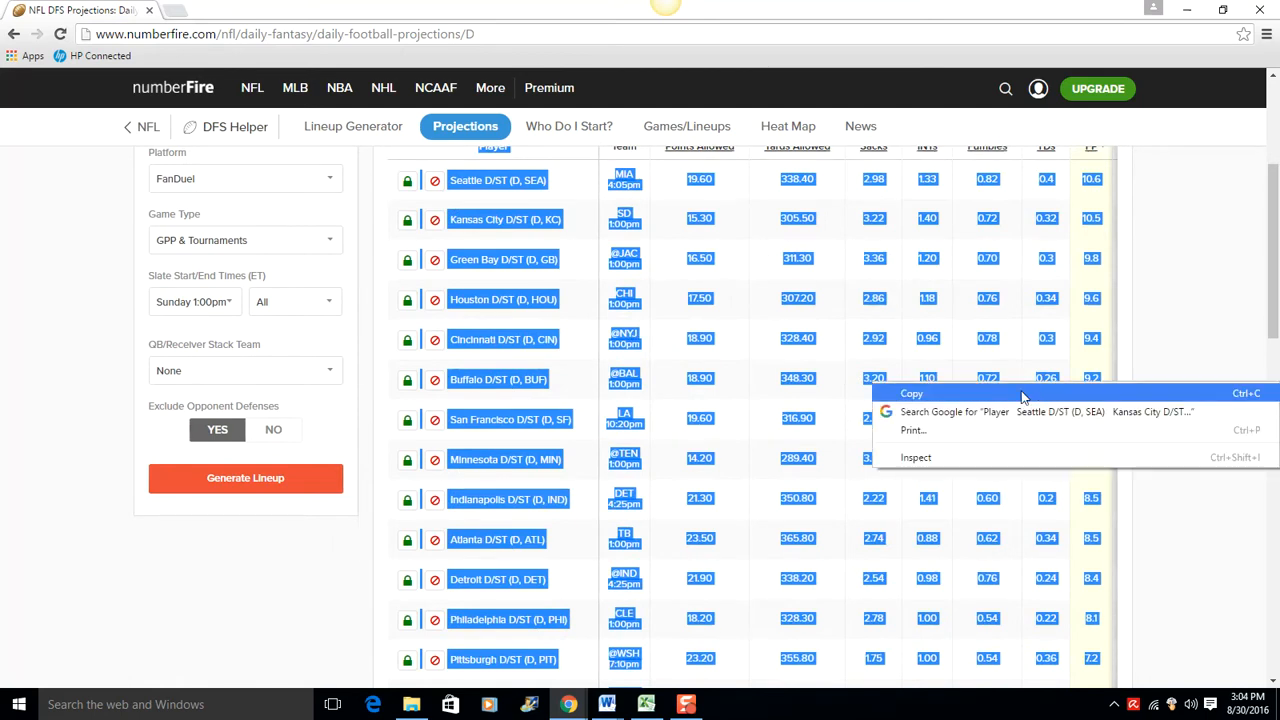
{"action": "left_click", "coordinate": [1045, 392]}
Step: Return to Excel and paste the D/ST projections at cell A440 under the last player, matching the destination formatting
{"action": "left_click", "coordinate": [650, 704]}
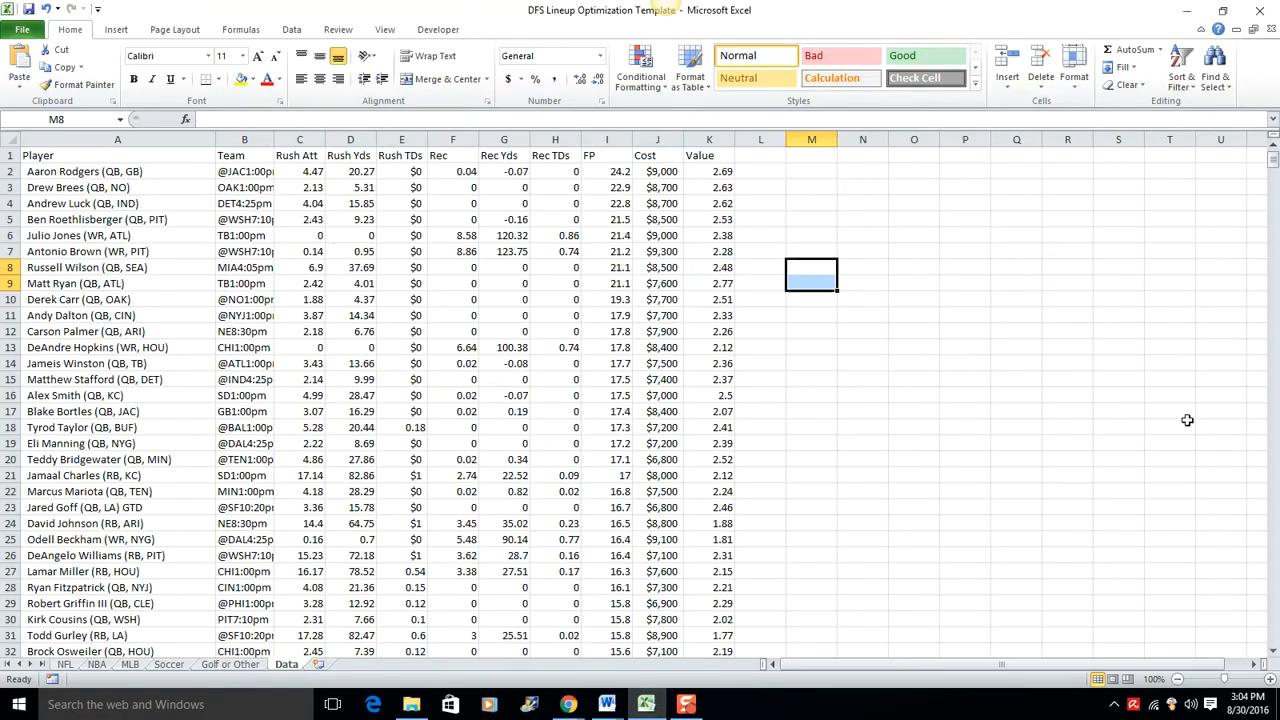
{"action": "left_click_drag", "start_coordinate": [1266, 161], "coordinate": [1238, 405]}
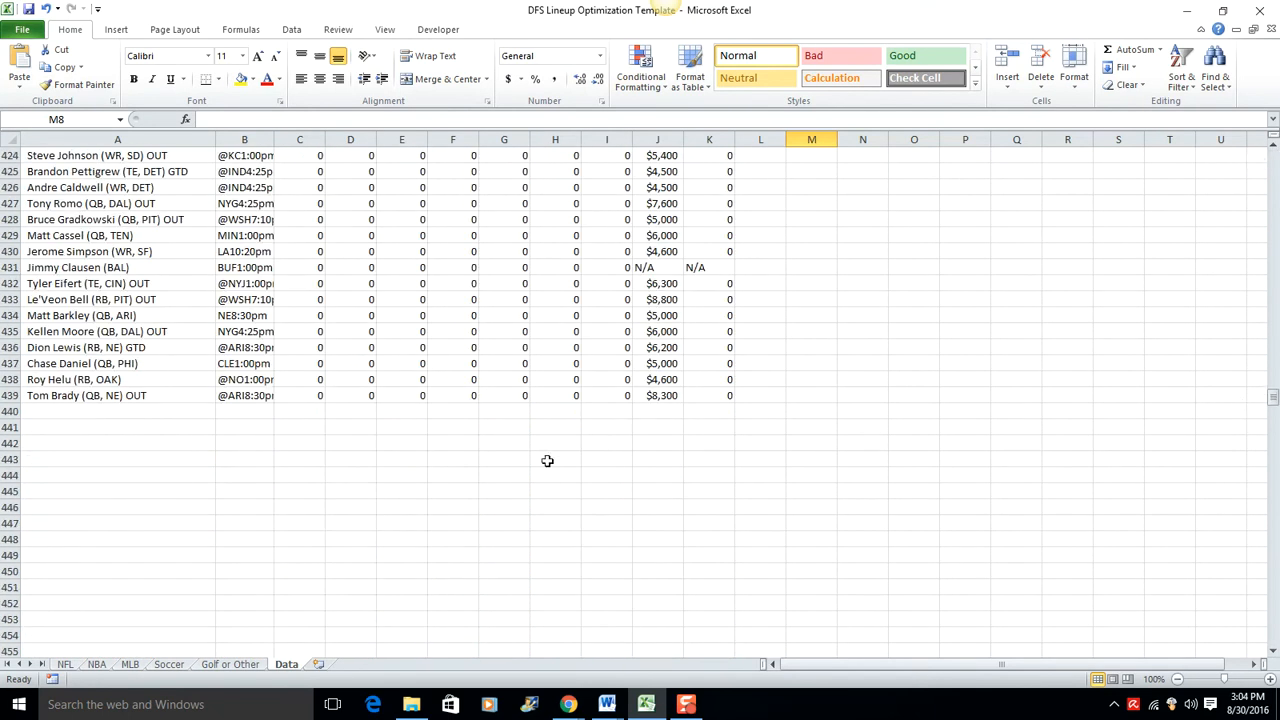
{"action": "left_click", "coordinate": [85, 407]}
{"action": "right_click", "coordinate": [81, 411]}
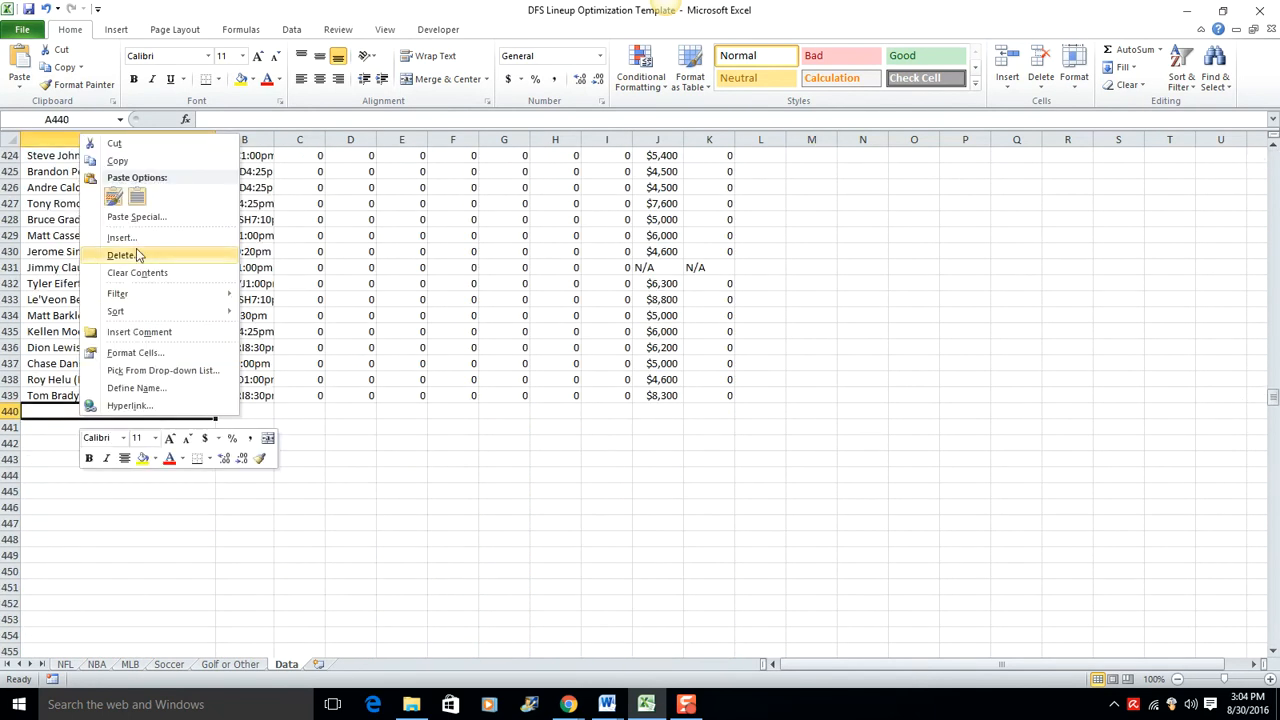
{"action": "left_click", "coordinate": [137, 200]}
{"action": "left_click", "coordinate": [342, 458]}
Step: Clear the Opp., Stats and Fantasy group headings in row 470, below the D/ST team names
{"action": "left_click", "coordinate": [62, 411]}
{"action": "right_click", "coordinate": [12, 412]}
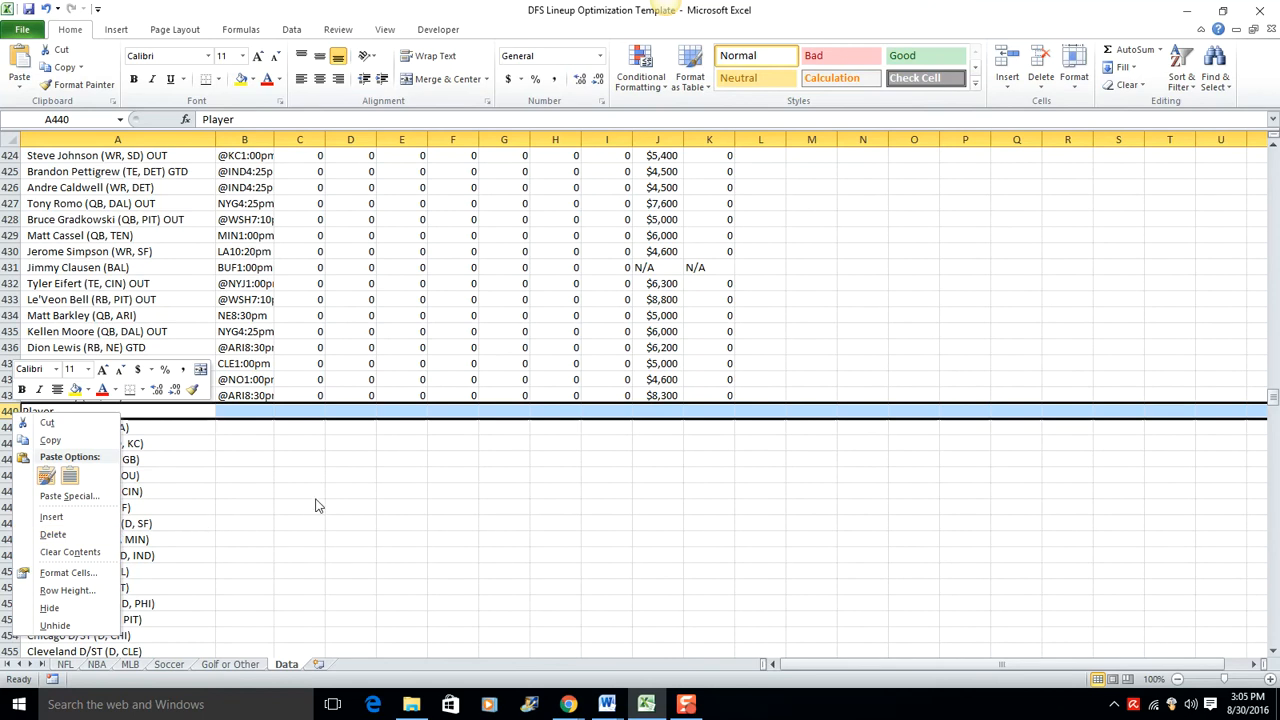
{"action": "scroll", "coordinate": [376, 414], "scroll_direction": "down", "scroll_amount": 9}
{"action": "left_click_drag", "start_coordinate": [50, 459], "coordinate": [612, 459]}
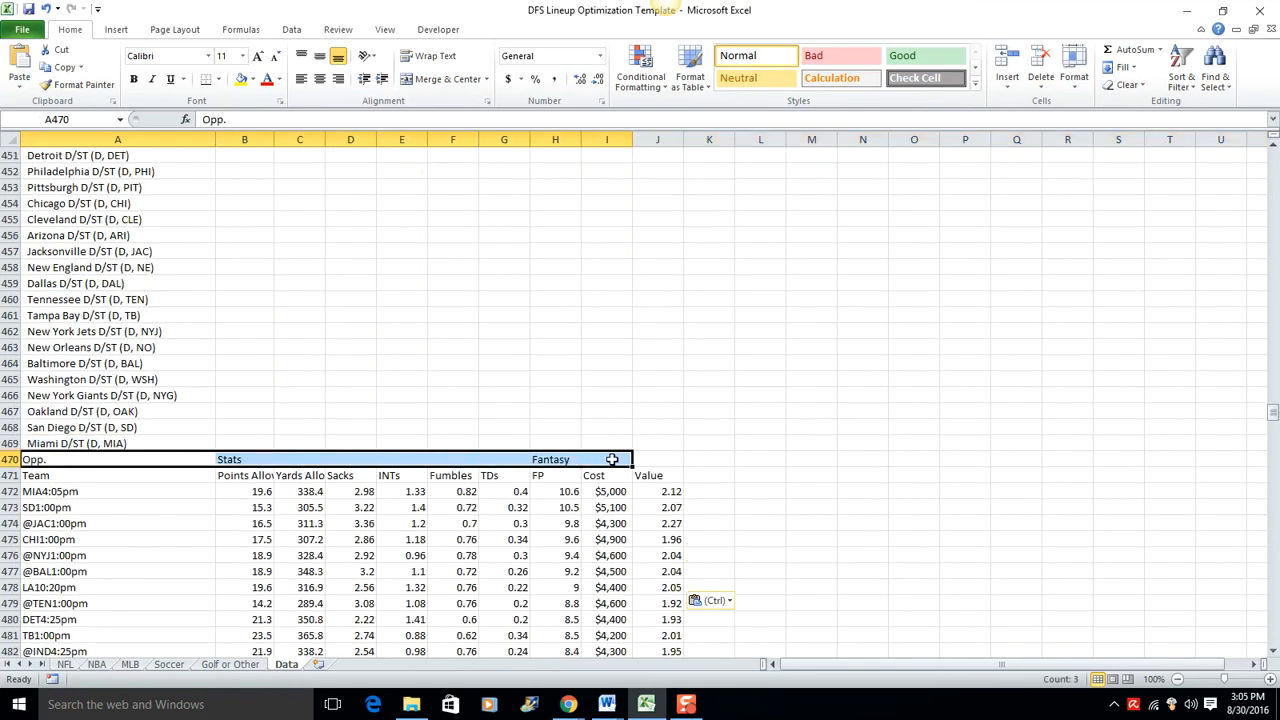
{"action": "key", "text": "Delete"}
Step: Move the D/ST stats block in A471:J500, including its Team header row, to cell B440 beside the team names
{"action": "left_click_drag", "start_coordinate": [75, 476], "coordinate": [656, 577]}
{"action": "right_click", "coordinate": [555, 400]}
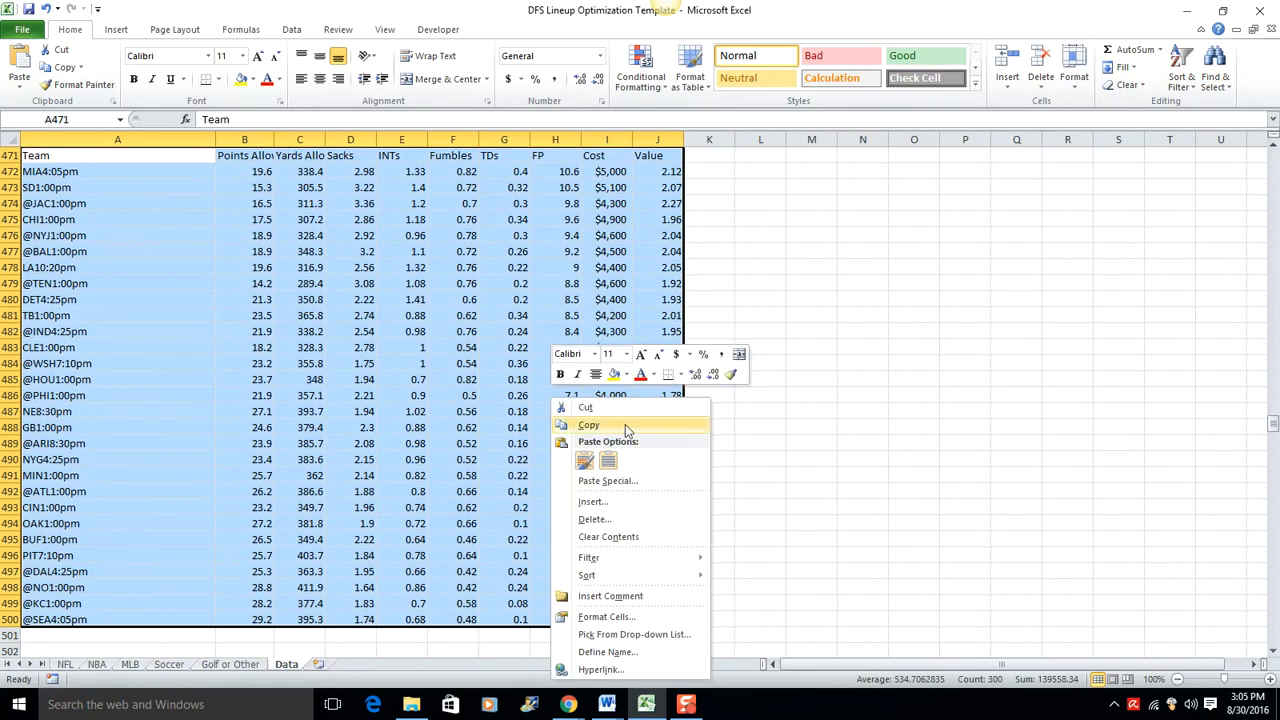
{"action": "left_click", "coordinate": [588, 424]}
{"action": "scroll", "coordinate": [597, 411], "scroll_direction": "up", "scroll_amount": 13}
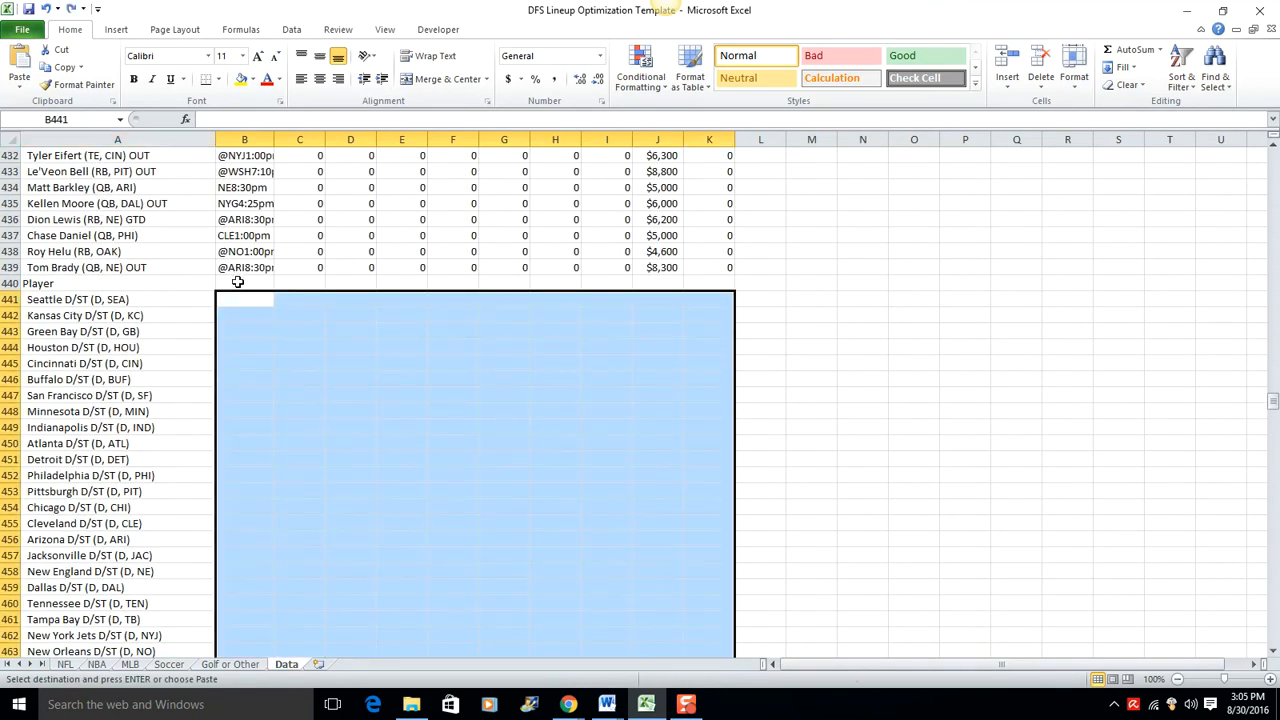
{"action": "right_click", "coordinate": [238, 283]}
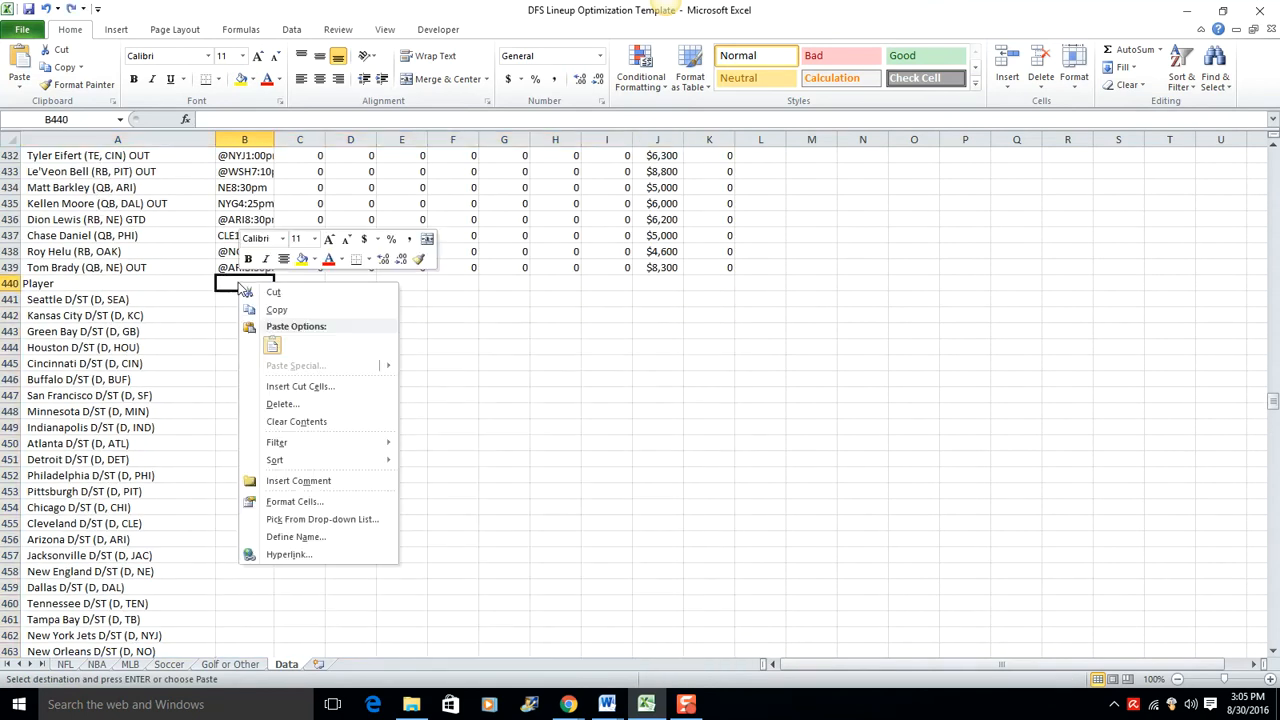
{"action": "left_click", "coordinate": [277, 344]}
{"action": "left_click", "coordinate": [866, 379]}
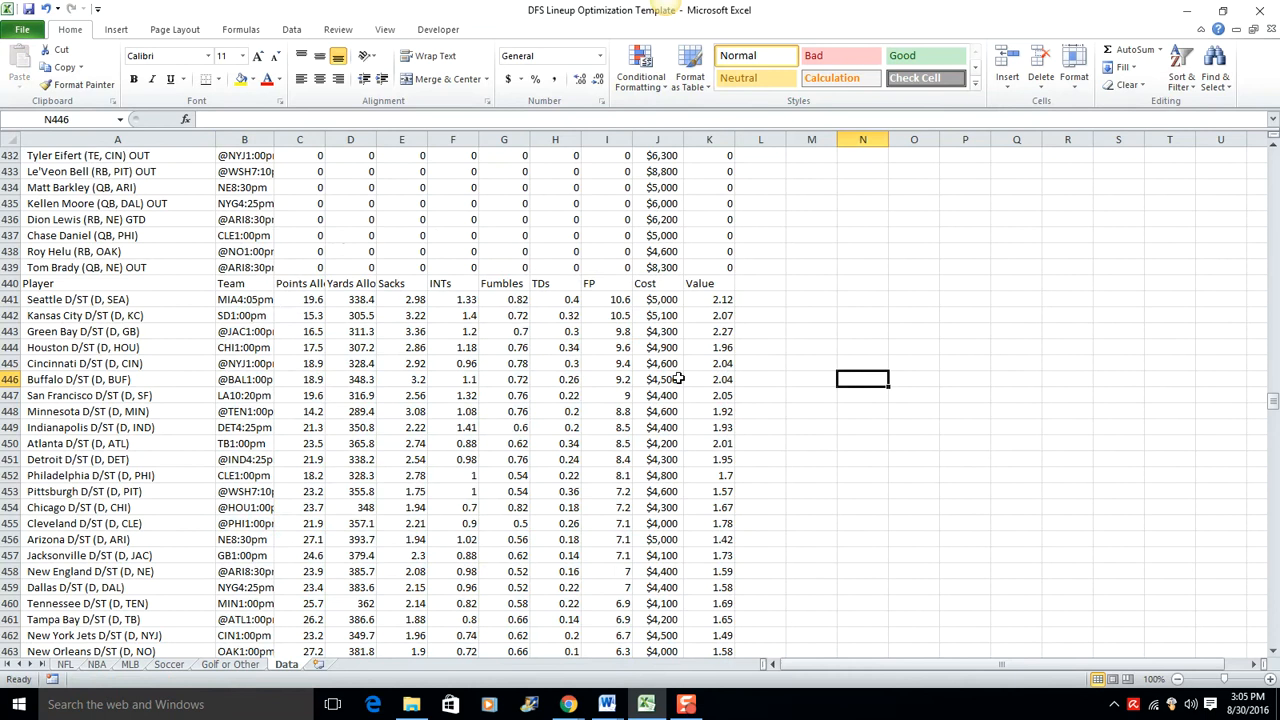
Step: Delete the repeated Player header row 440 above the Seattle D/ST entry
{"action": "left_click", "coordinate": [10, 283]}
{"action": "right_click", "coordinate": [12, 284]}
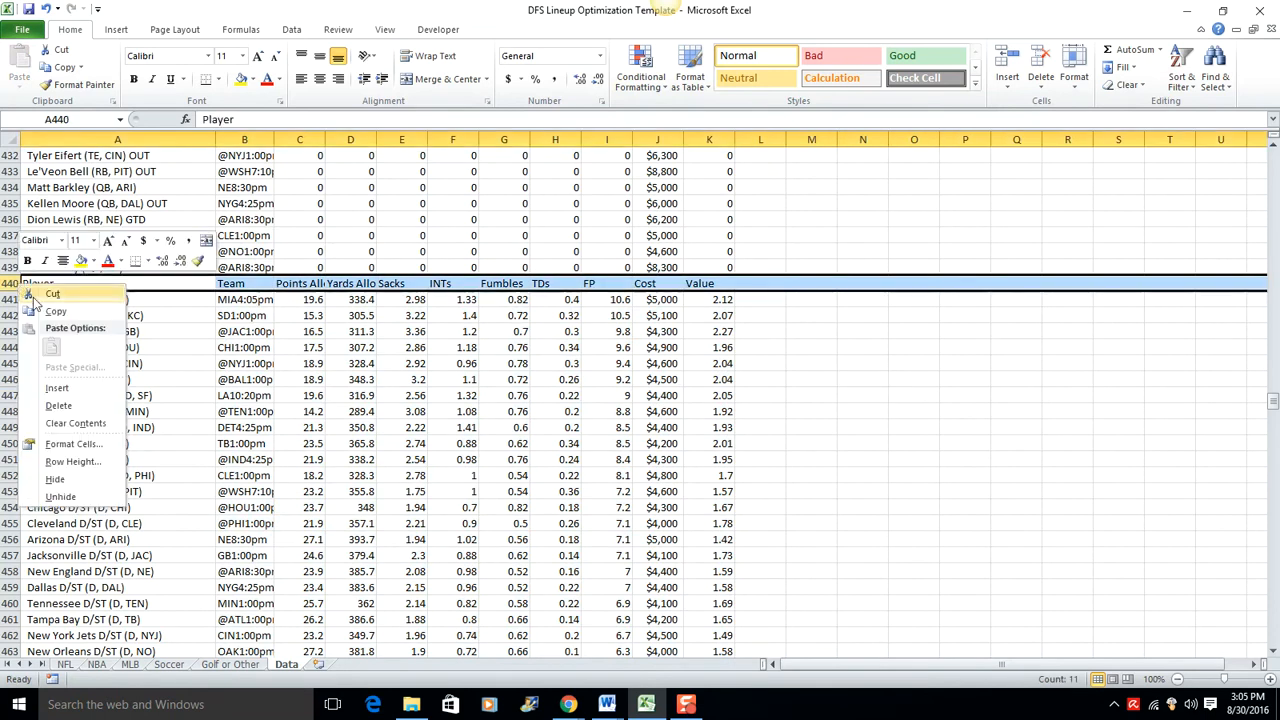
{"action": "left_click", "coordinate": [78, 406]}
{"action": "left_click", "coordinate": [852, 427]}
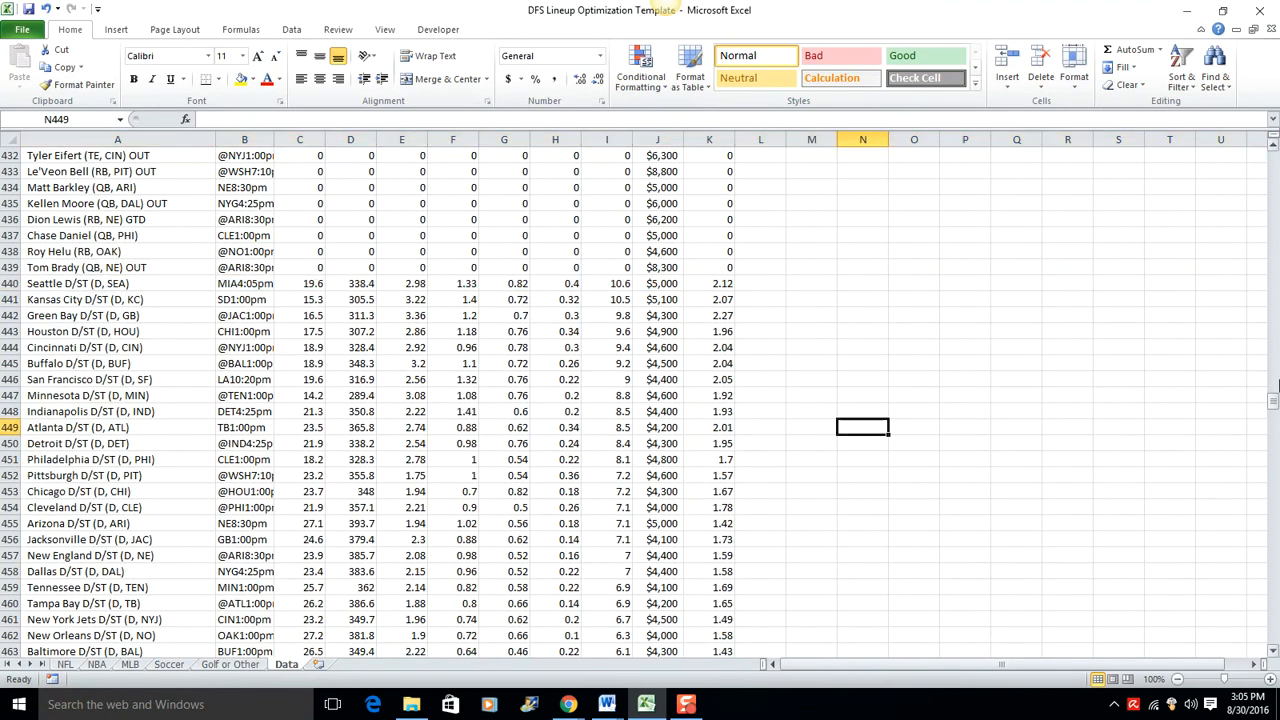
Step: Sort the combined player and D/ST table by the FP column from largest to smallest
{"action": "left_click_drag", "start_coordinate": [1273, 401], "coordinate": [1272, 145]}
{"action": "left_click", "coordinate": [625, 171]}
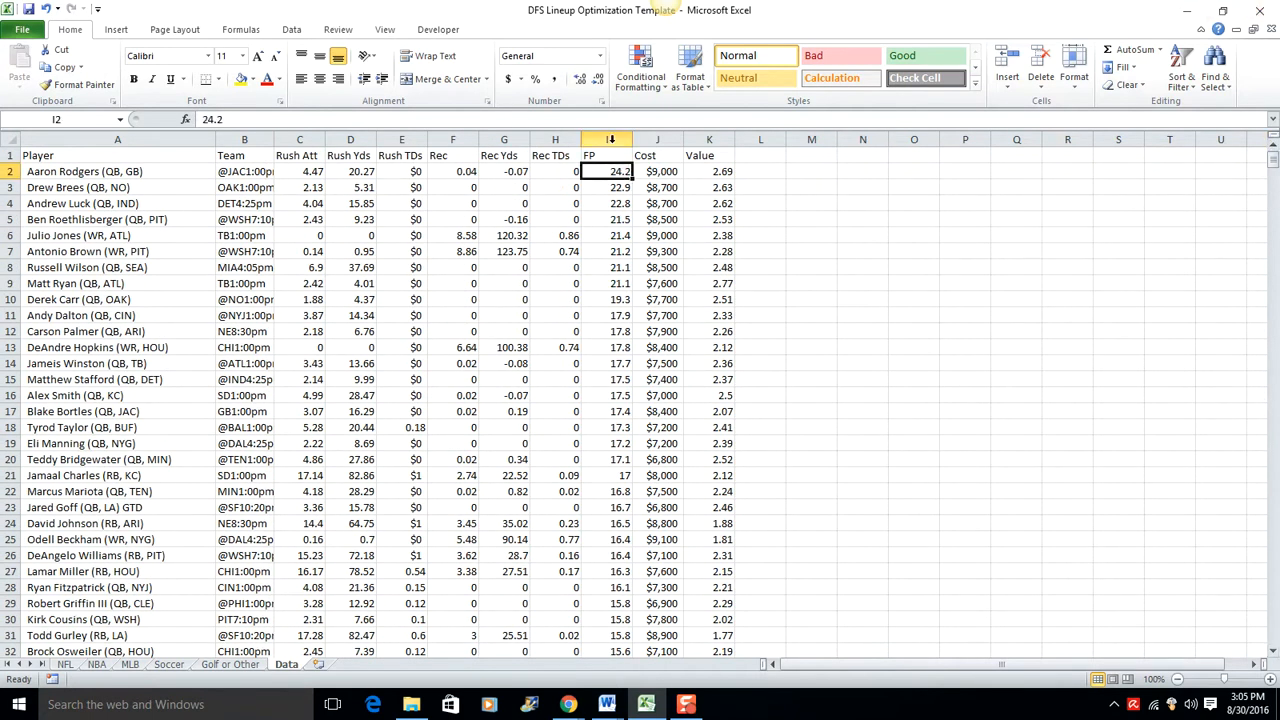
{"action": "right_click", "coordinate": [609, 173]}
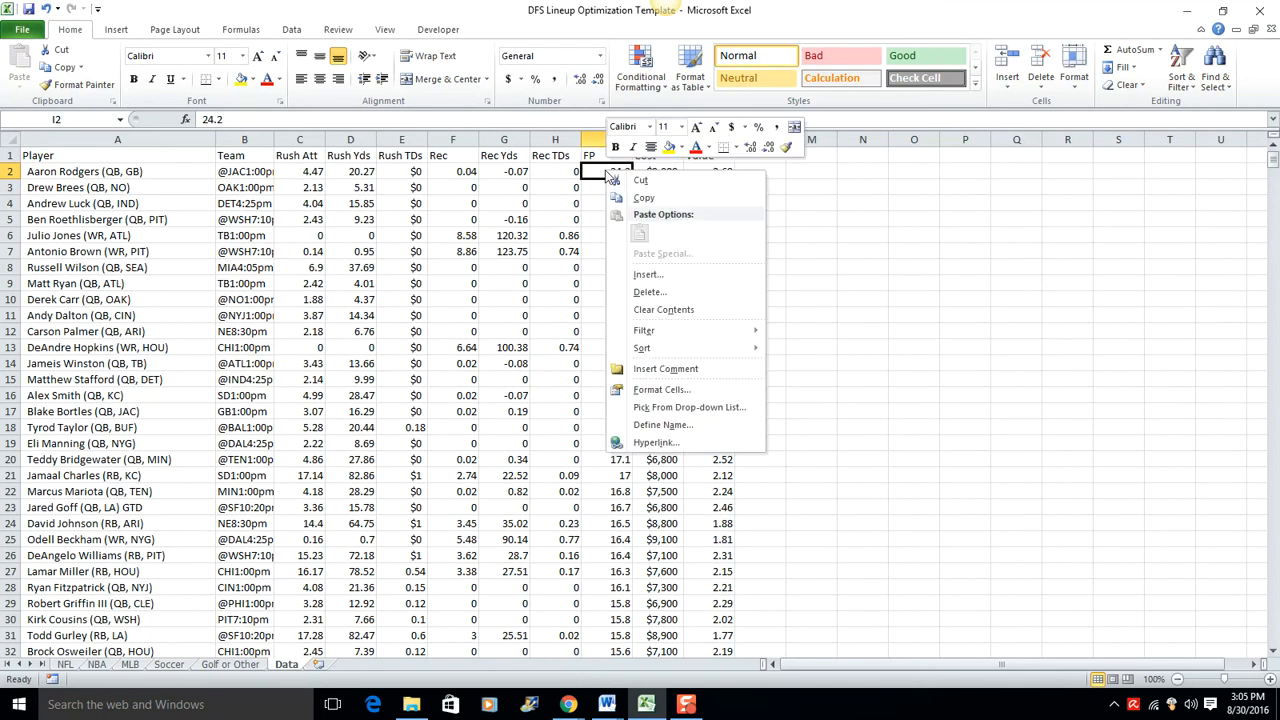
{"action": "mouse_move", "coordinate": [685, 348]}
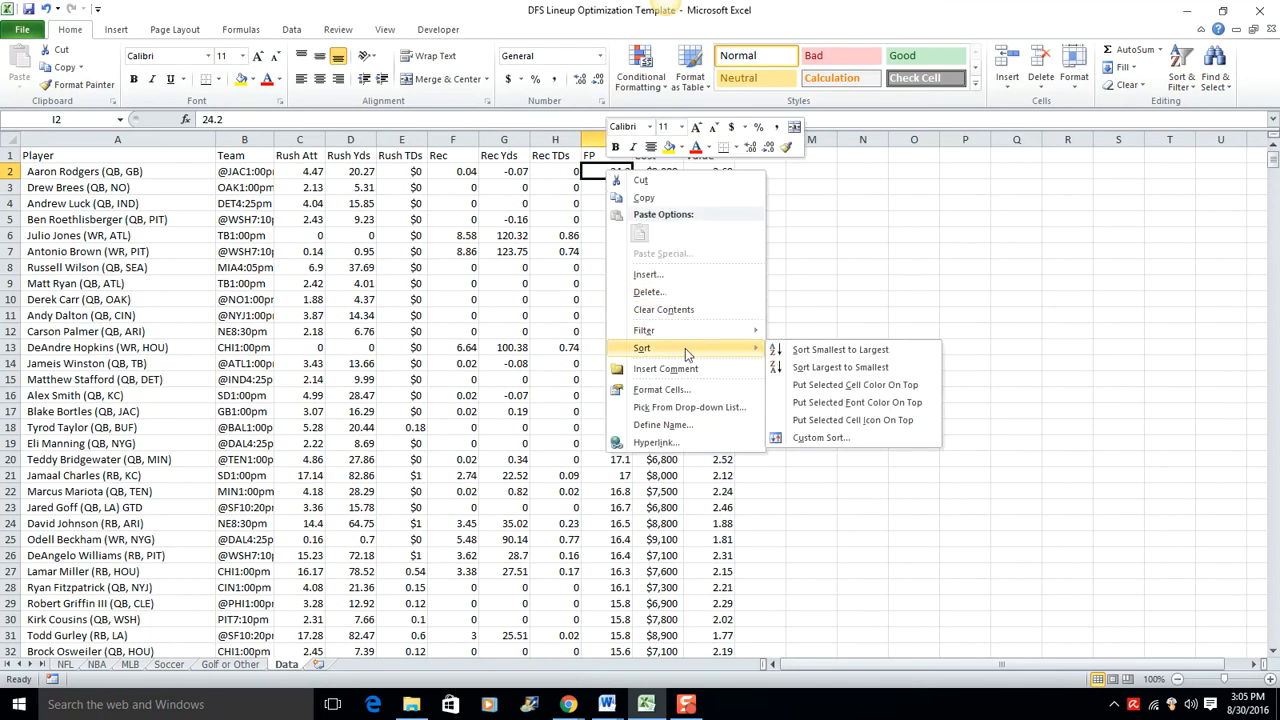
{"action": "left_click", "coordinate": [820, 367]}
{"action": "left_click", "coordinate": [829, 297]}
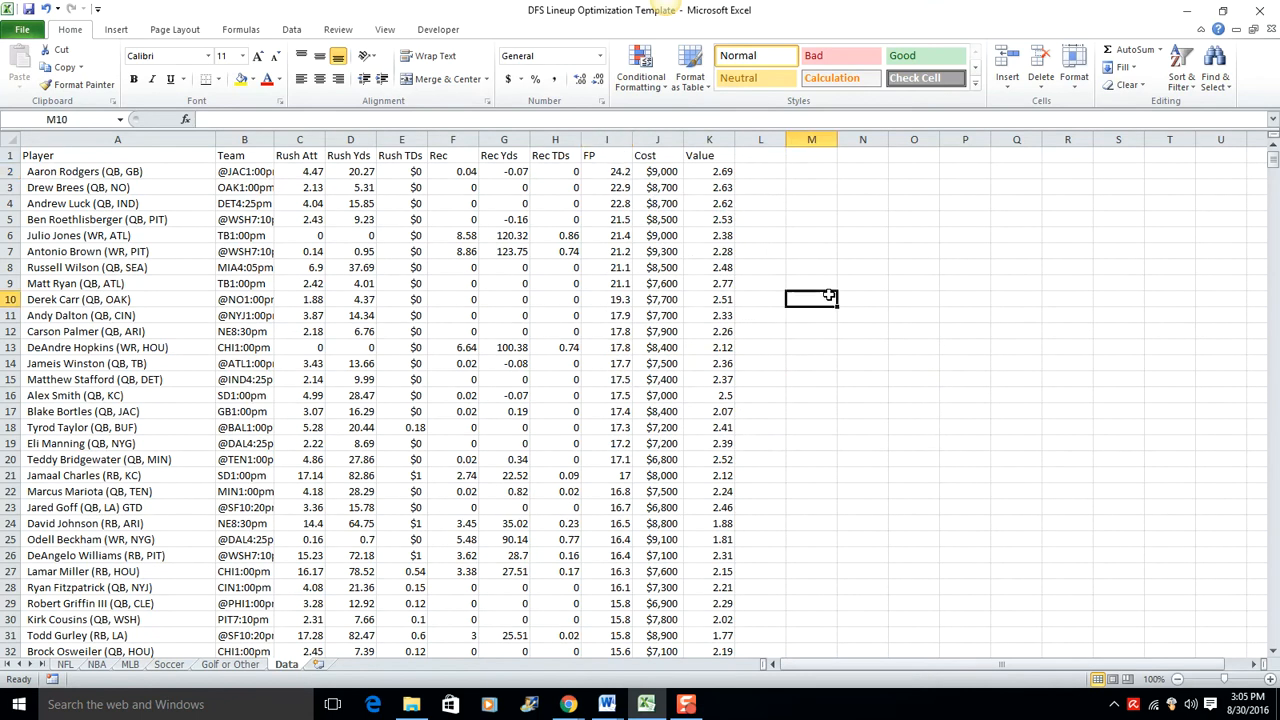
Step: Clear all low-projection entries from row 201 downward in columns A to L
{"action": "left_click_drag", "start_coordinate": [1272, 162], "coordinate": [1231, 272]}
{"action": "left_click_drag", "start_coordinate": [66, 203], "coordinate": [760, 494]}
{"action": "key", "text": "Delete"}
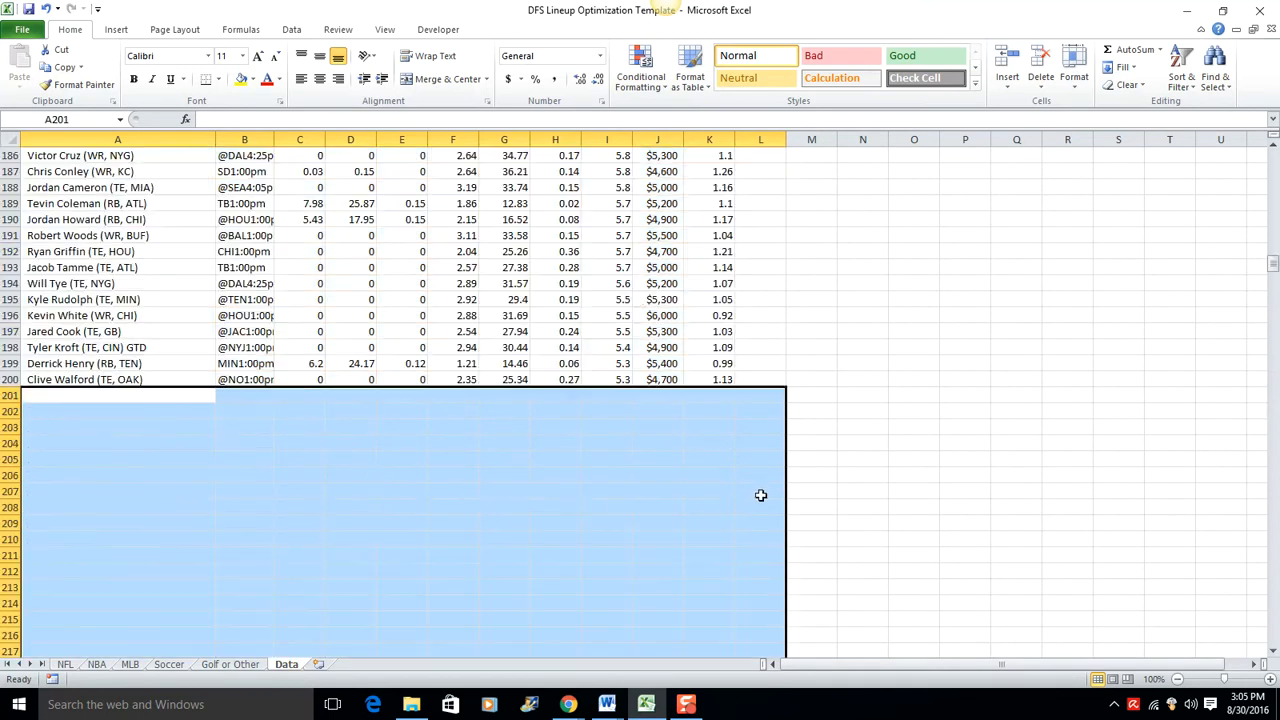
{"action": "left_click", "coordinate": [843, 399]}
{"action": "scroll", "coordinate": [843, 401], "scroll_direction": "up", "scroll_amount": 20}
{"action": "scroll", "coordinate": [843, 401], "scroll_direction": "up", "scroll_amount": 2}
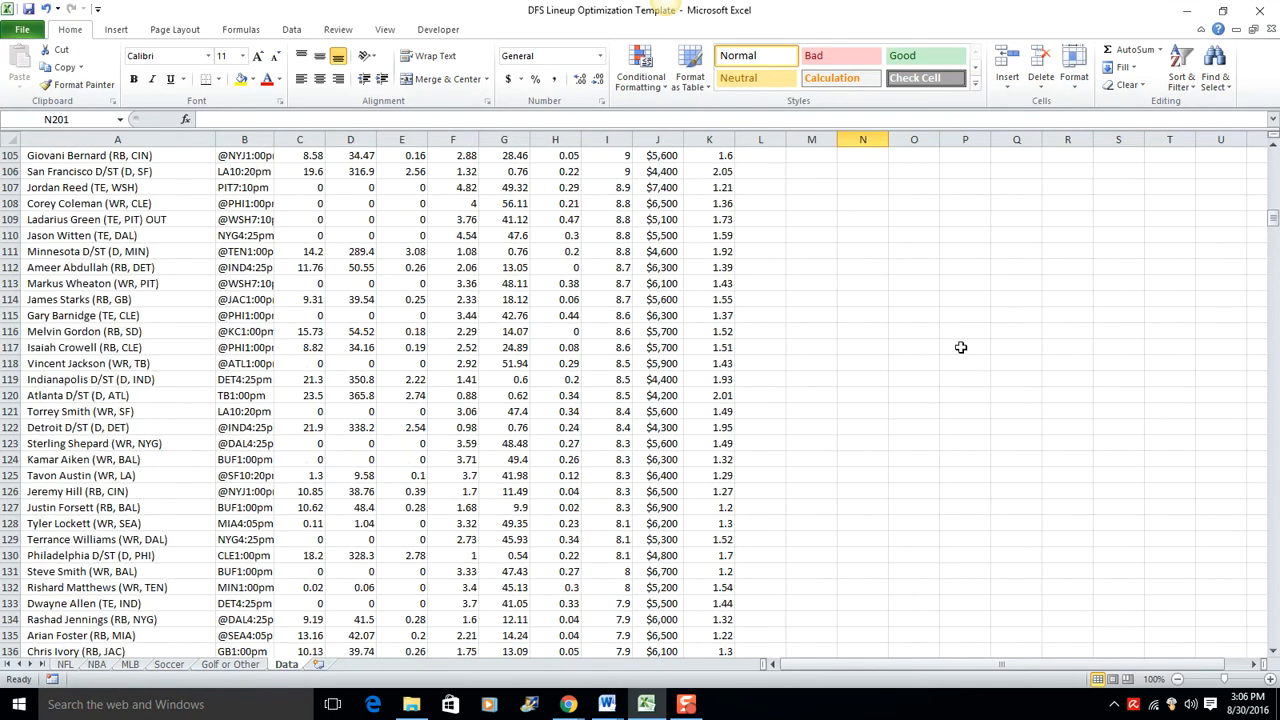
Step: Delete columns B to H, from Team through Rec TDs
{"action": "left_click_drag", "start_coordinate": [1272, 217], "coordinate": [1272, 158]}
{"action": "left_click_drag", "start_coordinate": [244, 141], "coordinate": [549, 150]}
{"action": "right_click", "coordinate": [549, 150]}
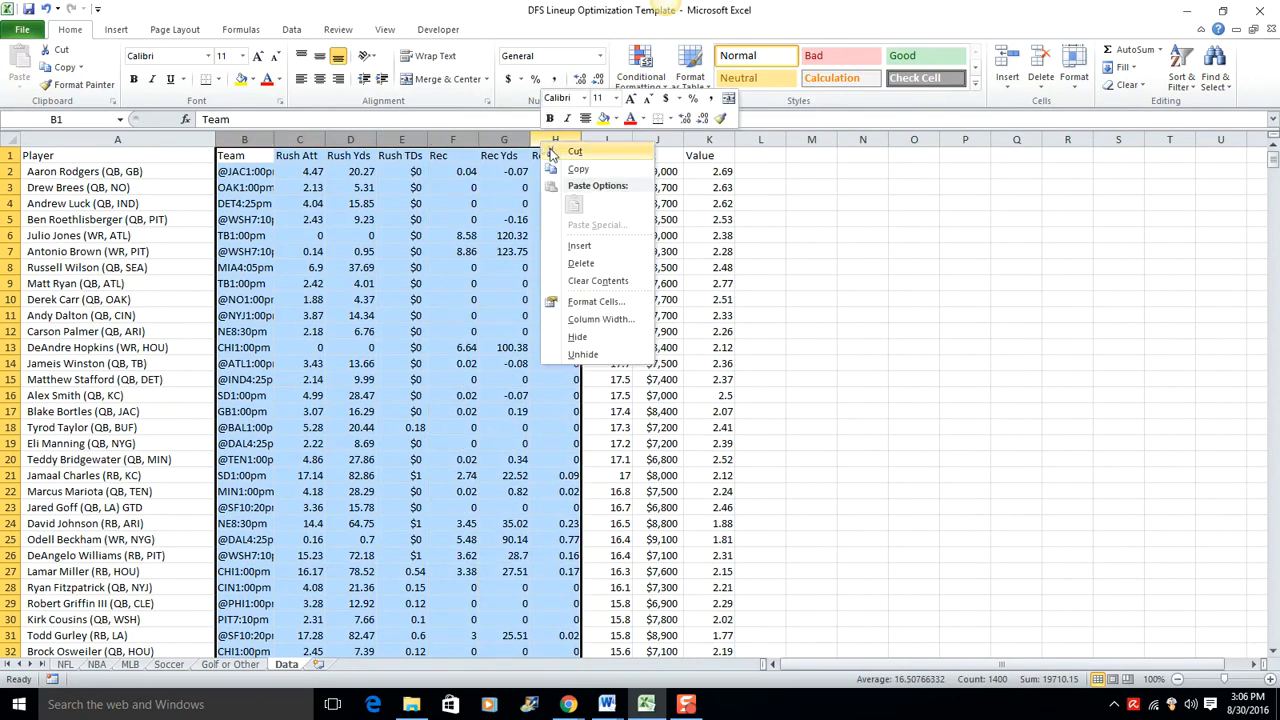
{"action": "left_click", "coordinate": [590, 263]}
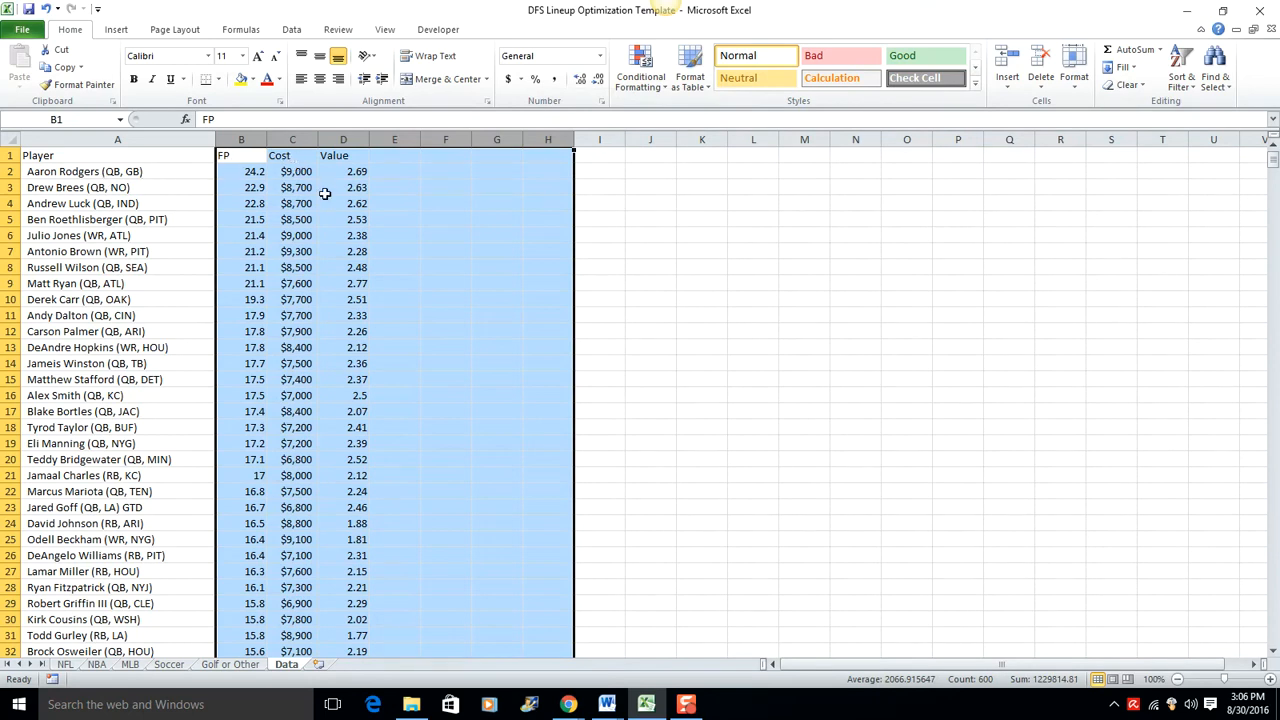
Step: Delete the Value column beside Cost
{"action": "left_click", "coordinate": [340, 141]}
{"action": "right_click", "coordinate": [340, 143]}
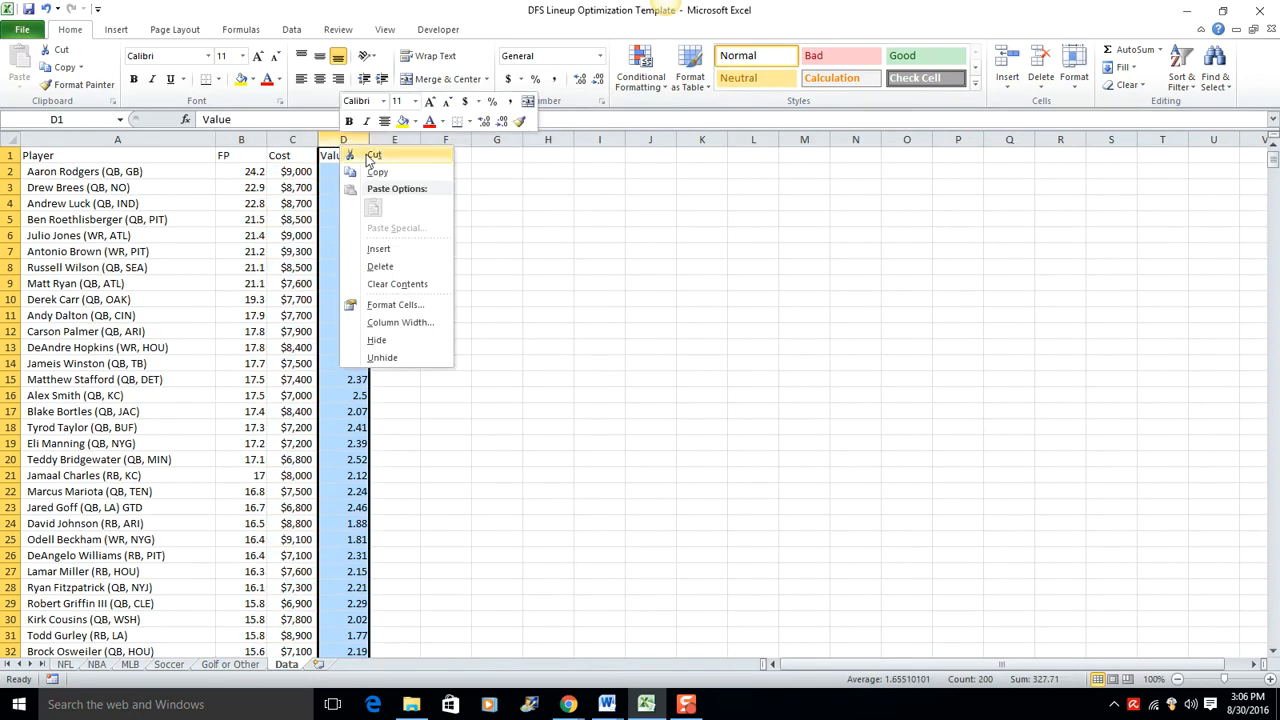
{"action": "left_click", "coordinate": [378, 266]}
{"action": "left_click", "coordinate": [508, 266]}
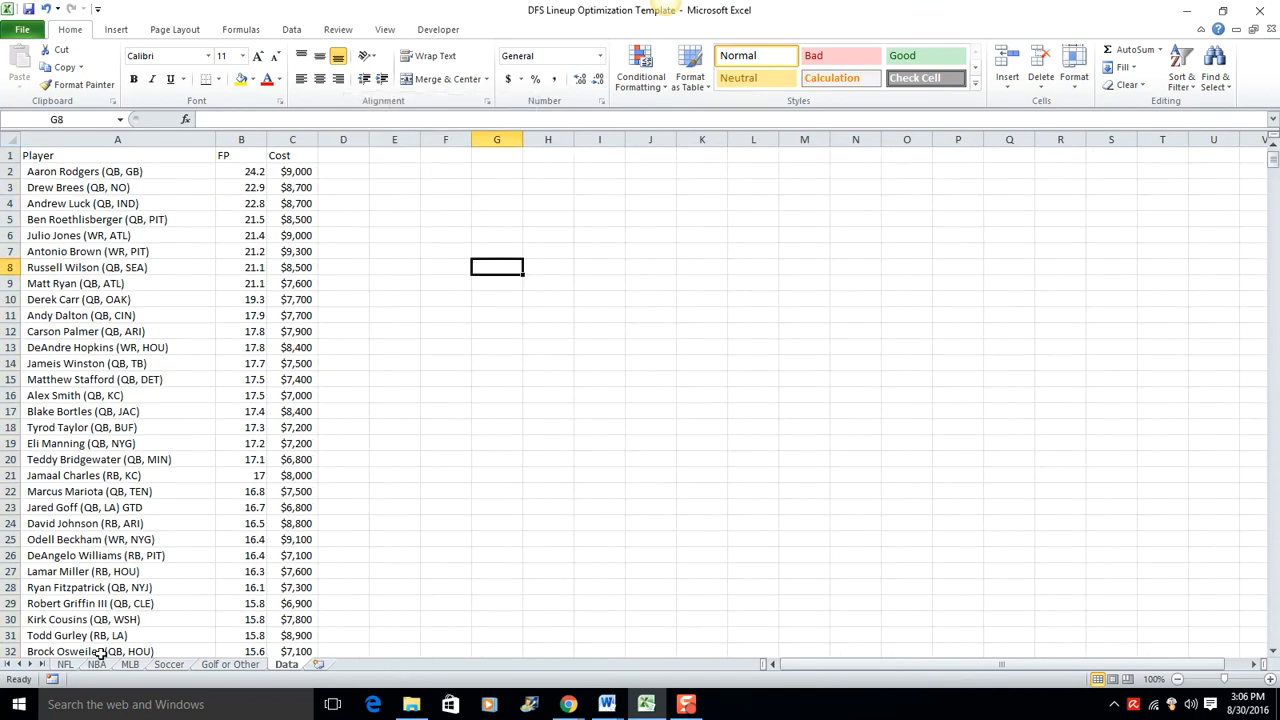
Step: Check the column layout of the player table on the NFL sheet against the Data sheet's columns
{"action": "left_click", "coordinate": [66, 664]}
{"action": "left_click", "coordinate": [165, 238]}
{"action": "left_click", "coordinate": [337, 235]}
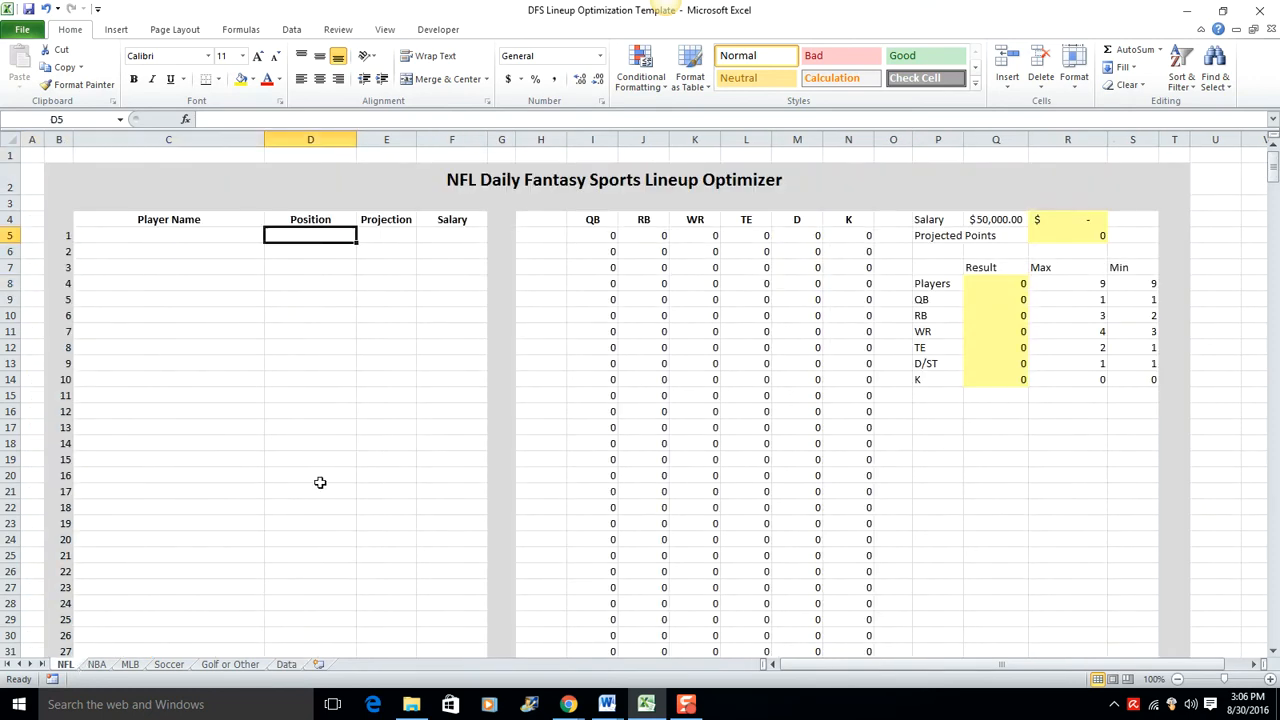
{"action": "left_click", "coordinate": [286, 664]}
{"action": "left_click", "coordinate": [404, 358]}
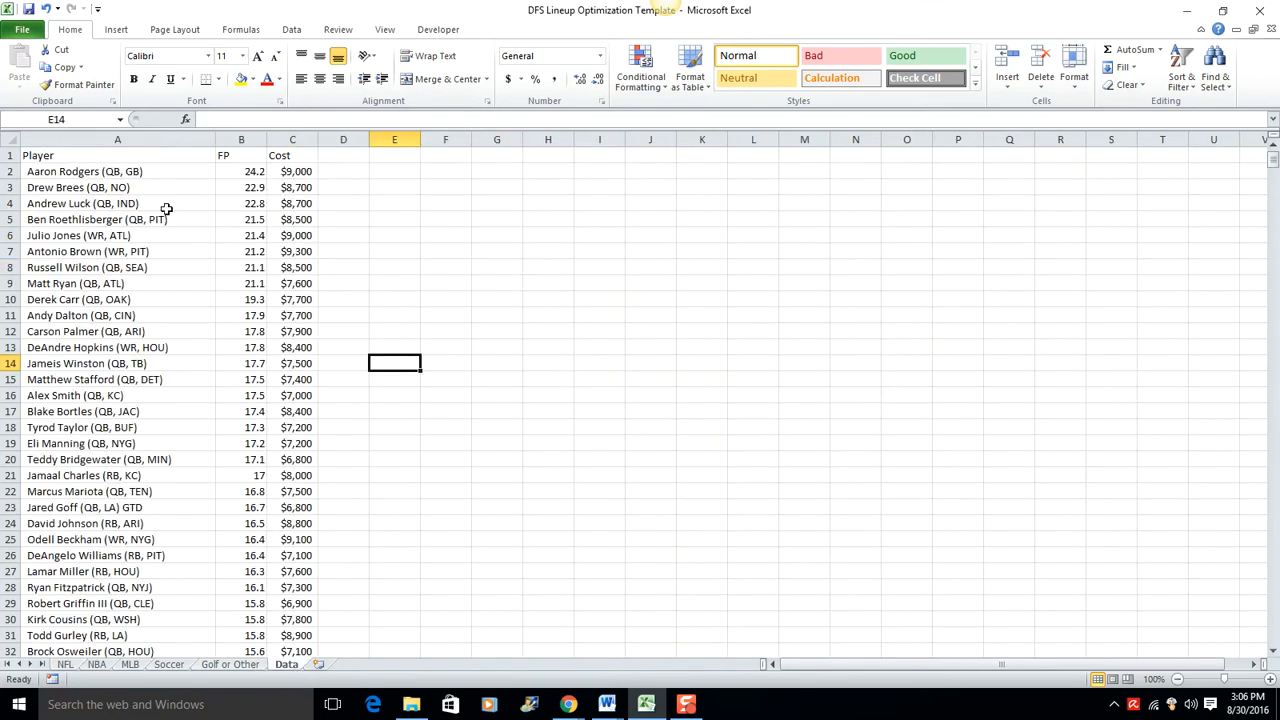
{"action": "left_click", "coordinate": [100, 172]}
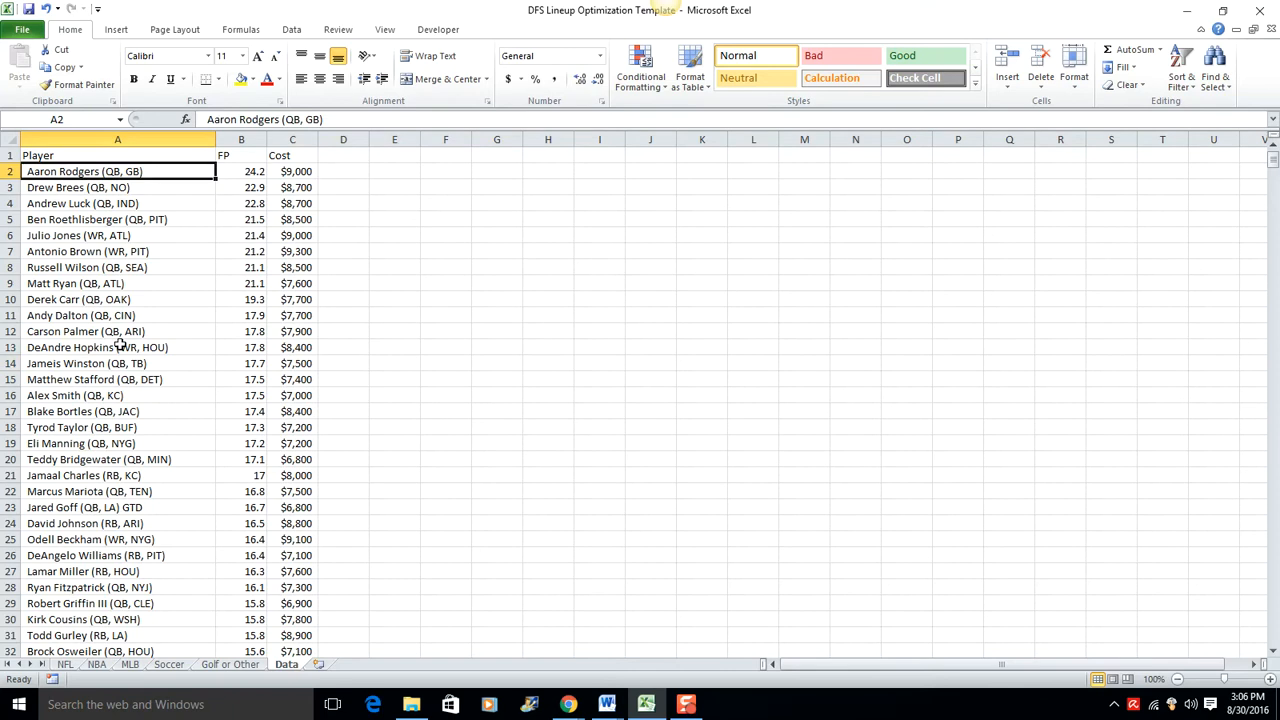
Step: Insert two blank columns between Player and FP on the Data sheet and narrow them
{"action": "left_click", "coordinate": [238, 140]}
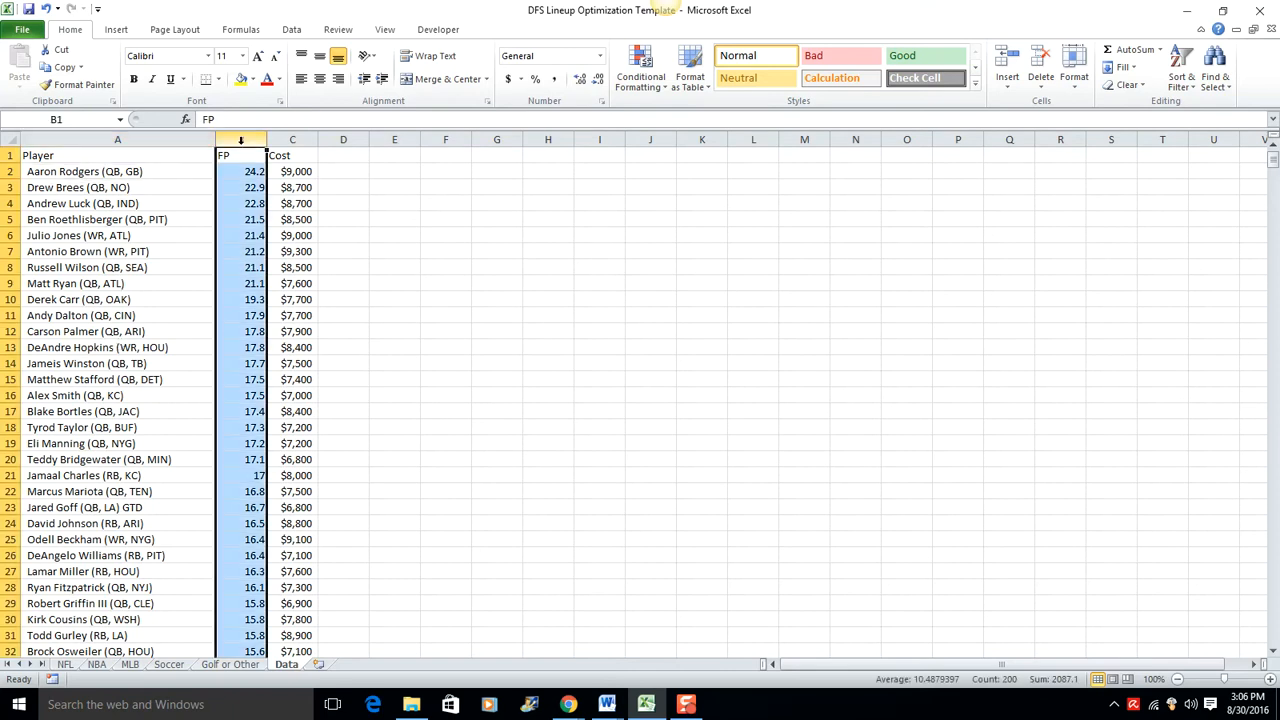
{"action": "right_click", "coordinate": [242, 141]}
{"action": "left_click", "coordinate": [285, 247]}
{"action": "right_click", "coordinate": [246, 141]}
{"action": "left_click", "coordinate": [394, 151]}
{"action": "left_click_drag", "start_coordinate": [410, 140], "coordinate": [287, 140]}
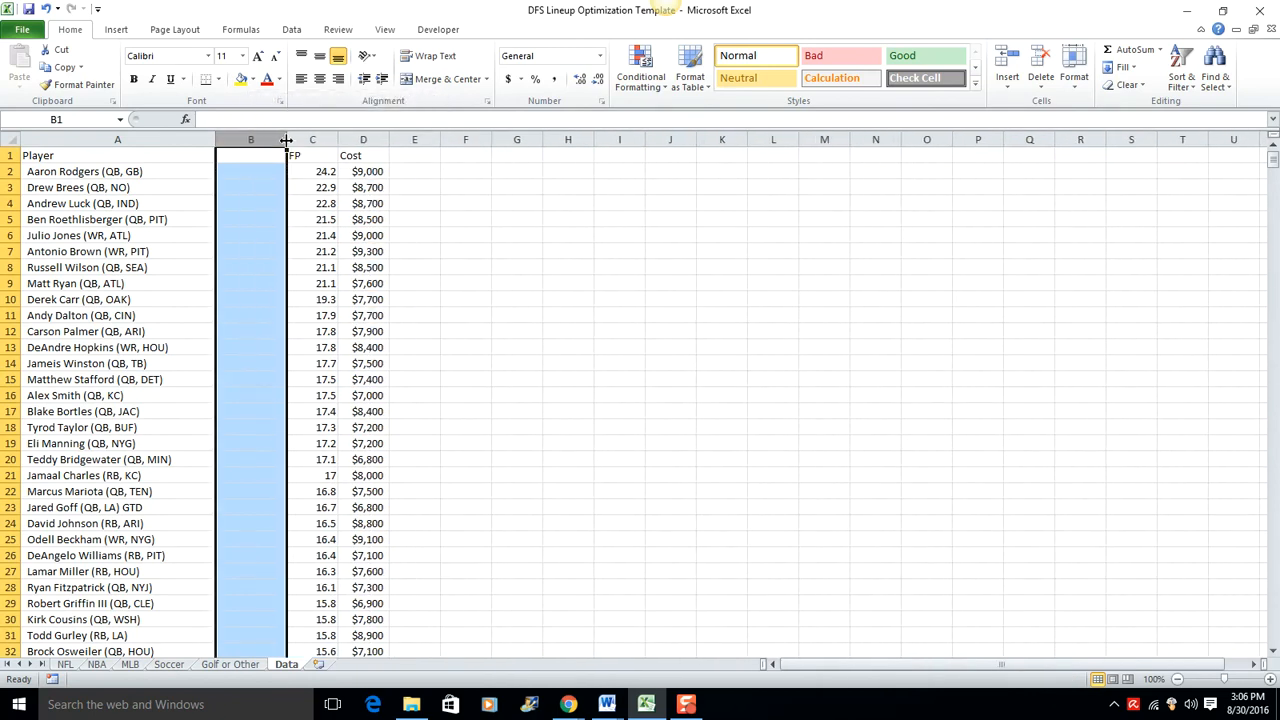
{"action": "right_click", "coordinate": [255, 141]}
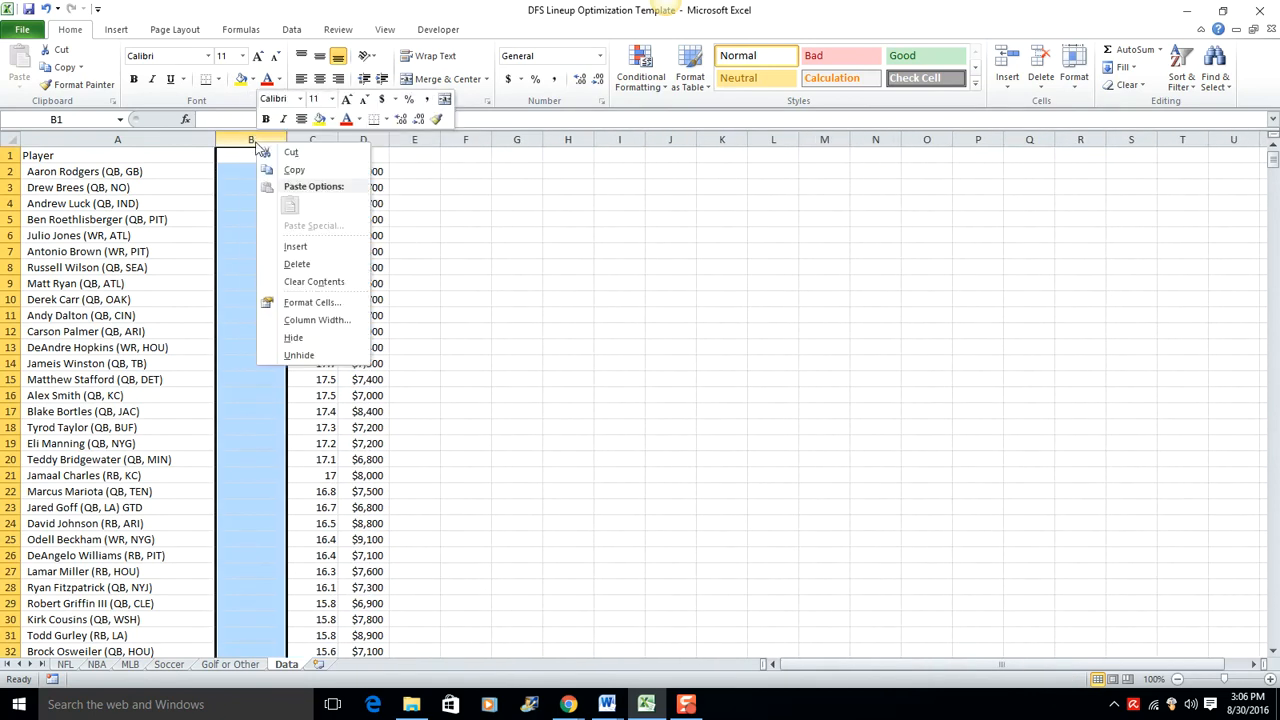
{"action": "left_click", "coordinate": [292, 246]}
{"action": "left_click_drag", "start_coordinate": [411, 131], "coordinate": [278, 131]}
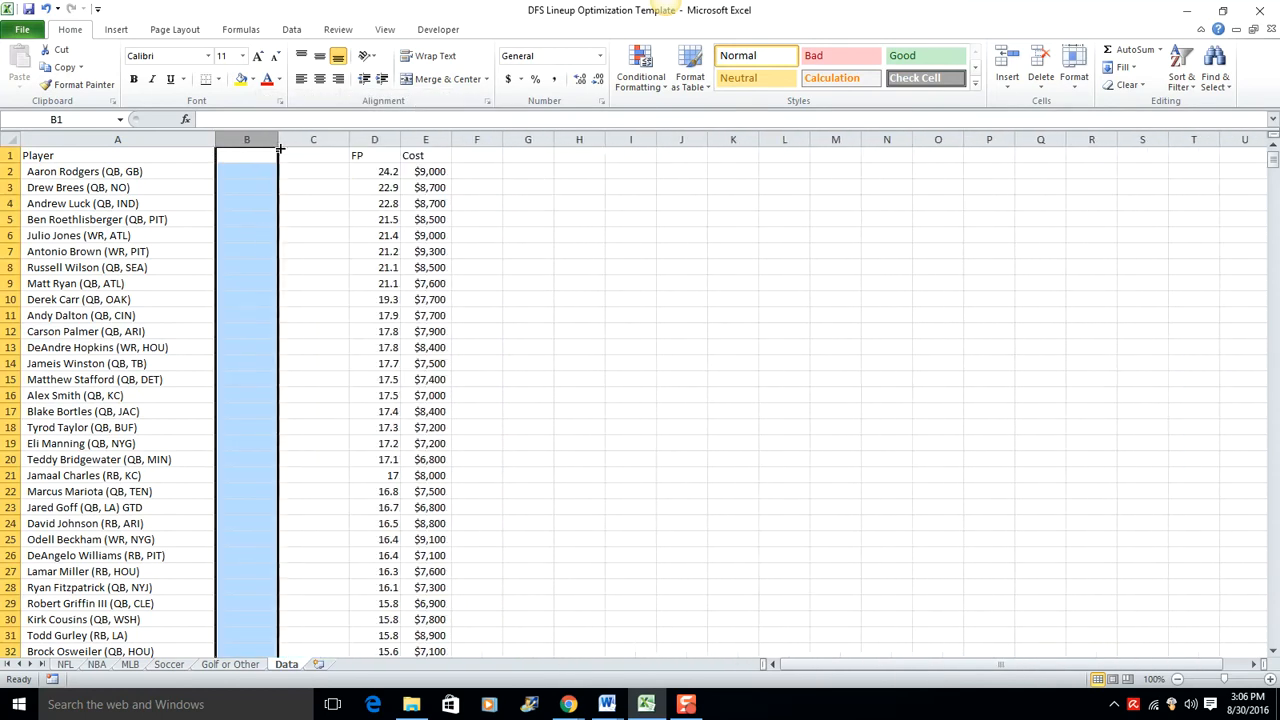
Step: Split the player entries in A2:A200 with Text to Columns, delimited by tab, comma and an opening parenthesis "("
{"action": "left_click", "coordinate": [95, 172]}
{"action": "left_click_drag", "start_coordinate": [95, 172], "coordinate": [88, 622]}
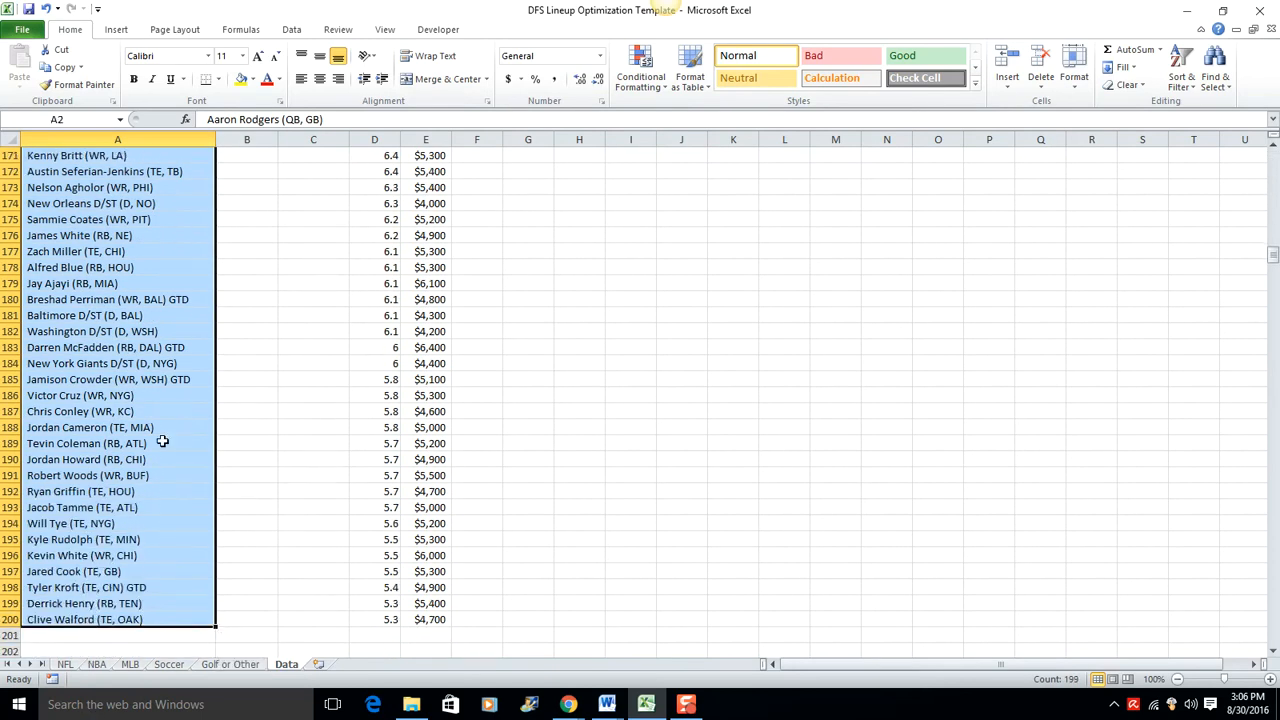
{"action": "left_click", "coordinate": [284, 34]}
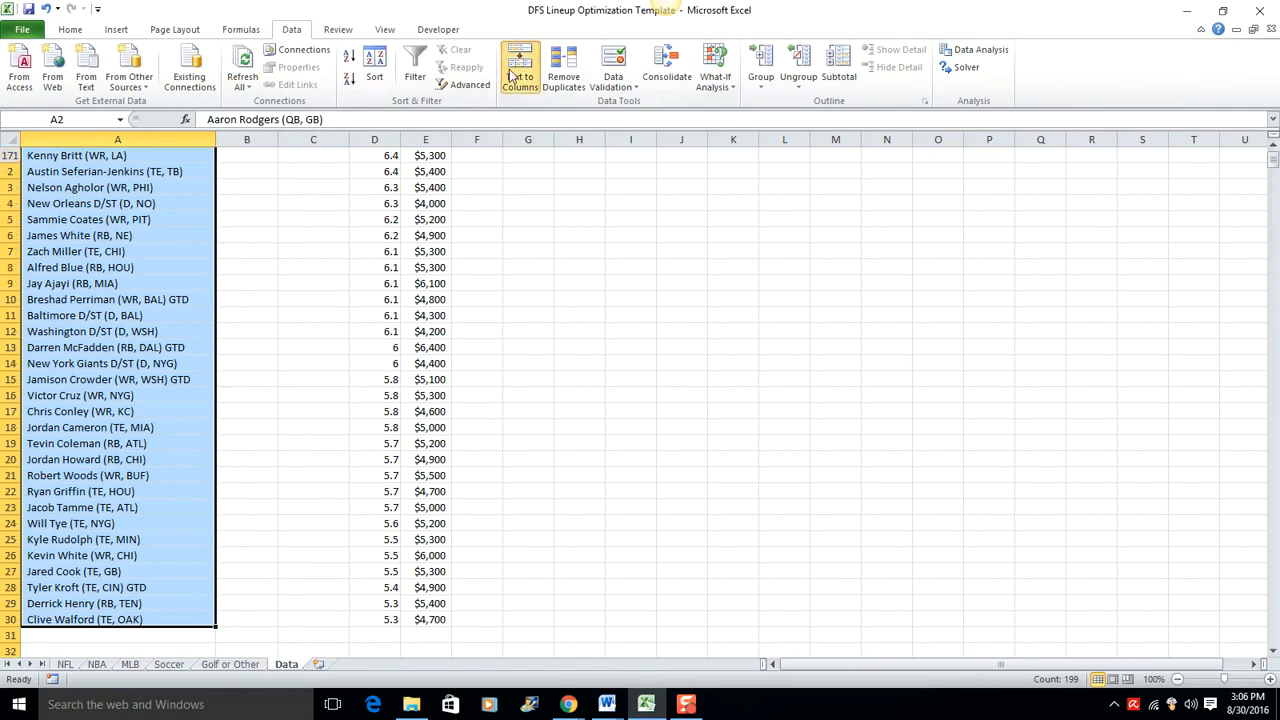
{"action": "left_click", "coordinate": [521, 80]}
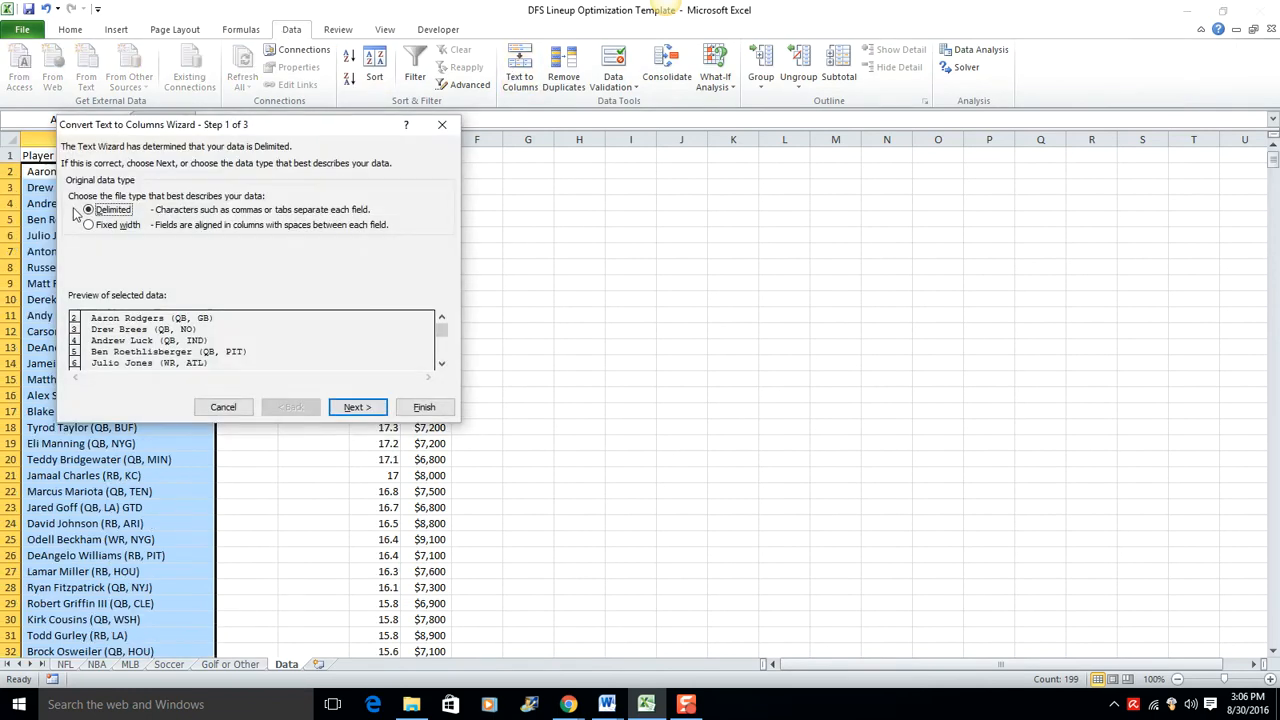
{"action": "left_click", "coordinate": [368, 406]}
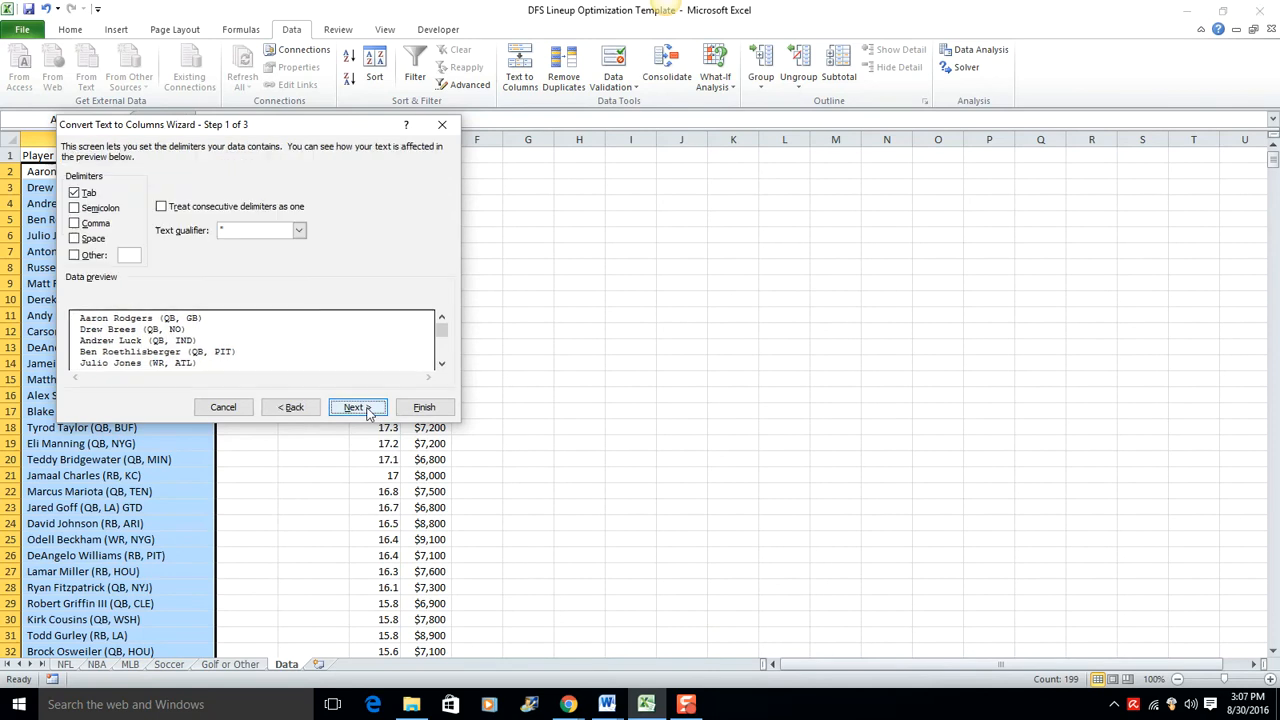
{"action": "left_click", "coordinate": [73, 256]}
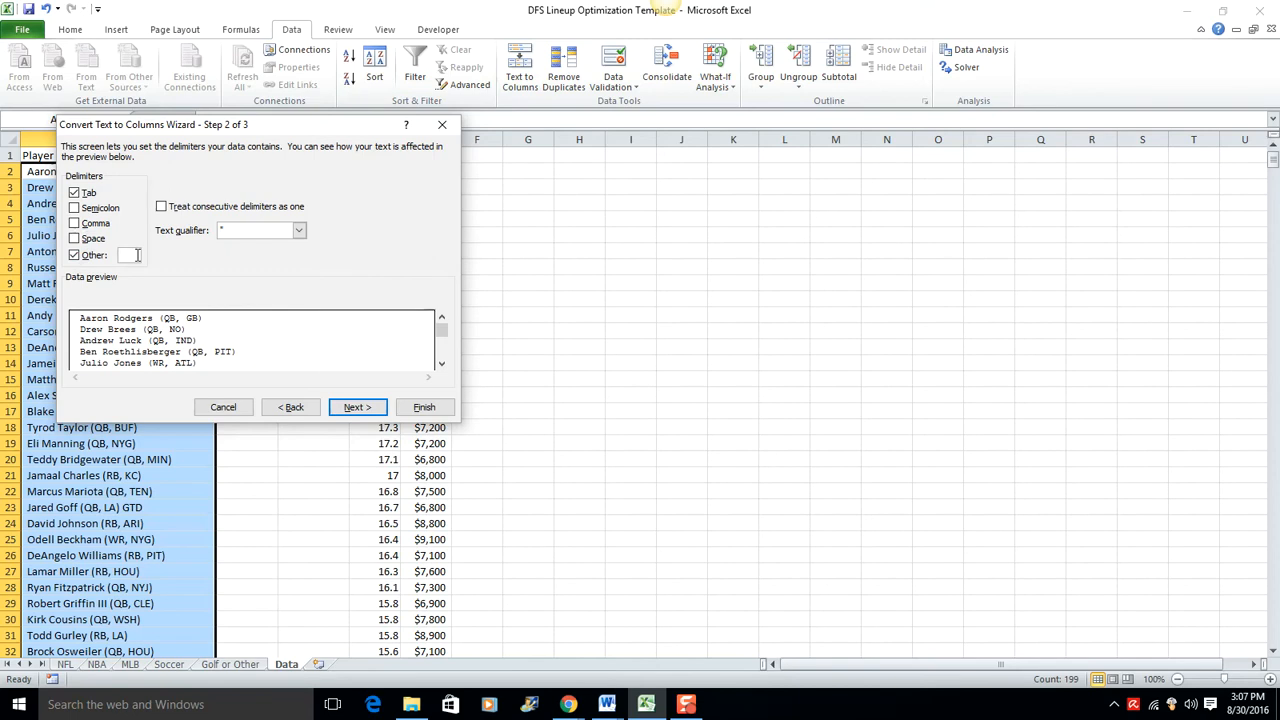
{"action": "type", "text": "("}
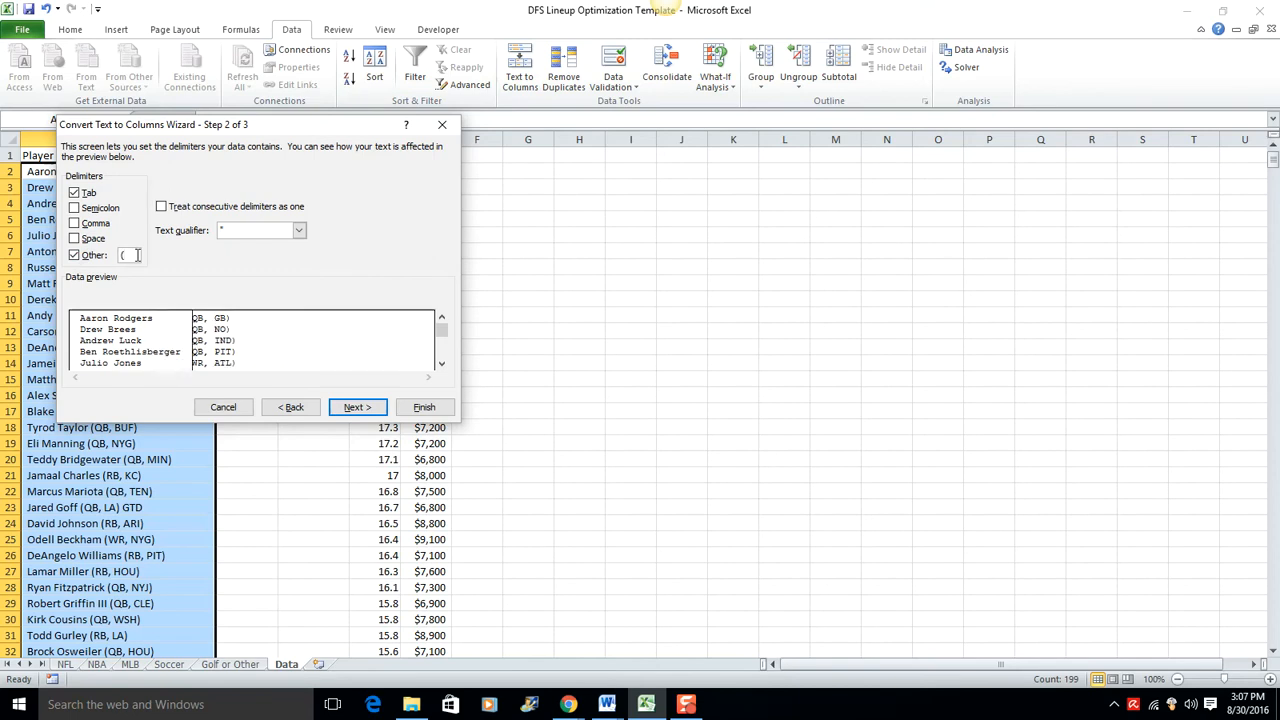
{"action": "left_click", "coordinate": [75, 223]}
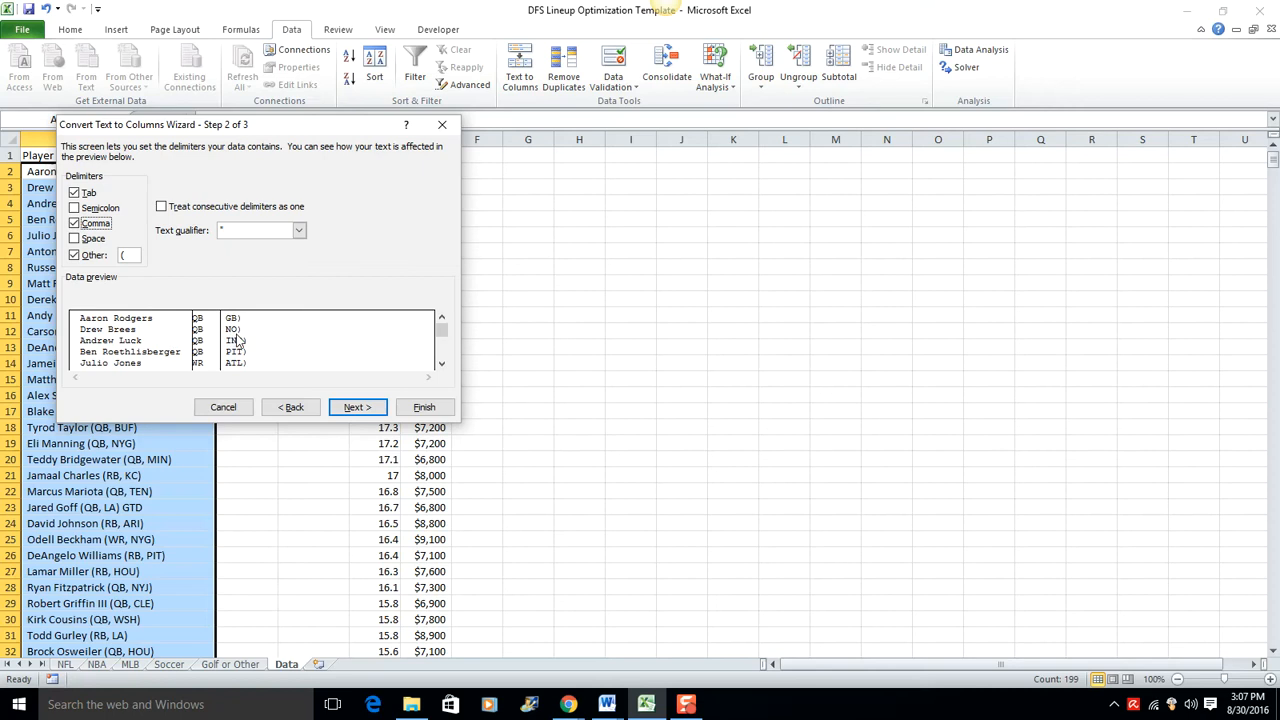
{"action": "left_click", "coordinate": [356, 407]}
{"action": "left_click", "coordinate": [424, 407]}
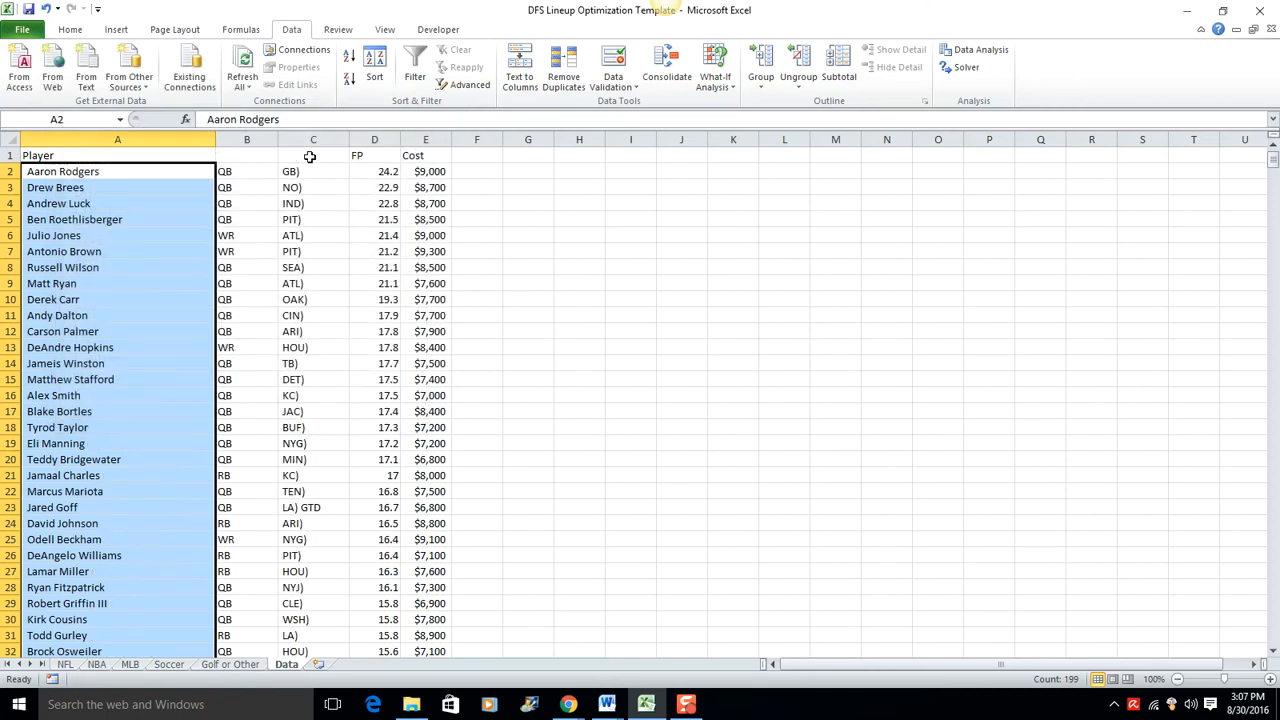
Step: Delete column C containing the split-off team abbreviations
{"action": "left_click", "coordinate": [310, 139]}
{"action": "right_click", "coordinate": [310, 139]}
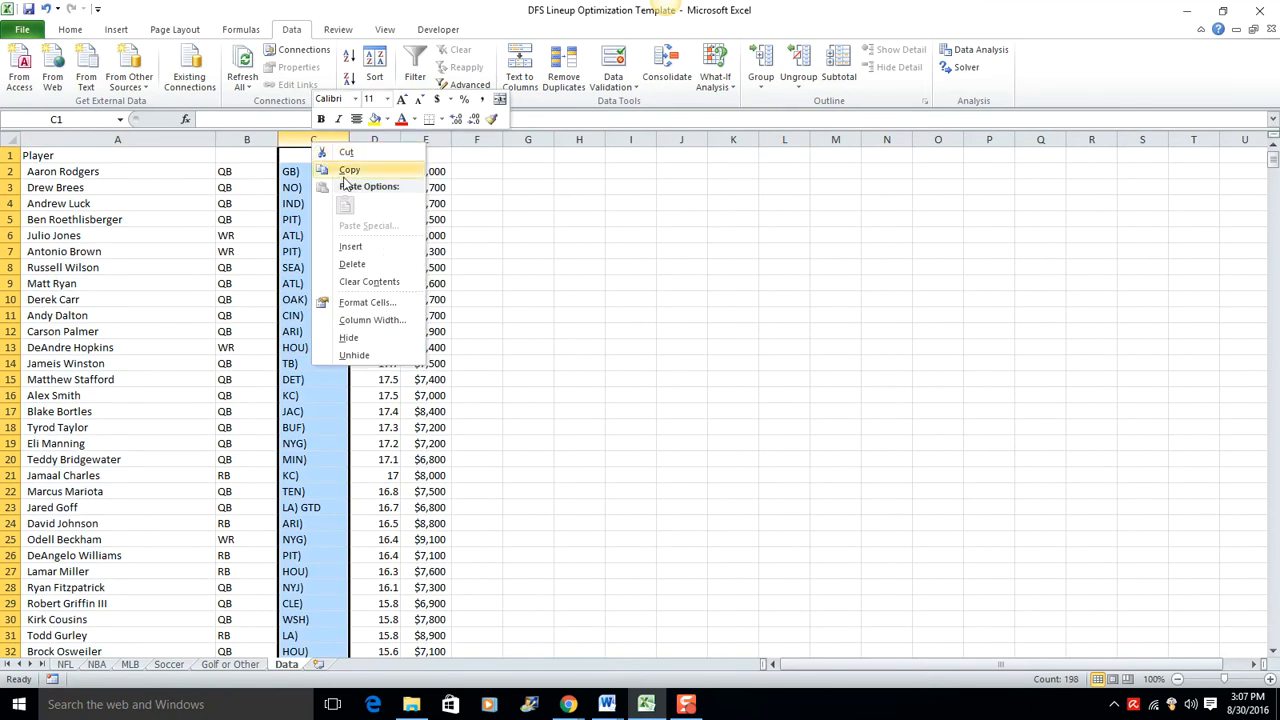
{"action": "left_click", "coordinate": [372, 265]}
{"action": "left_click", "coordinate": [546, 278]}
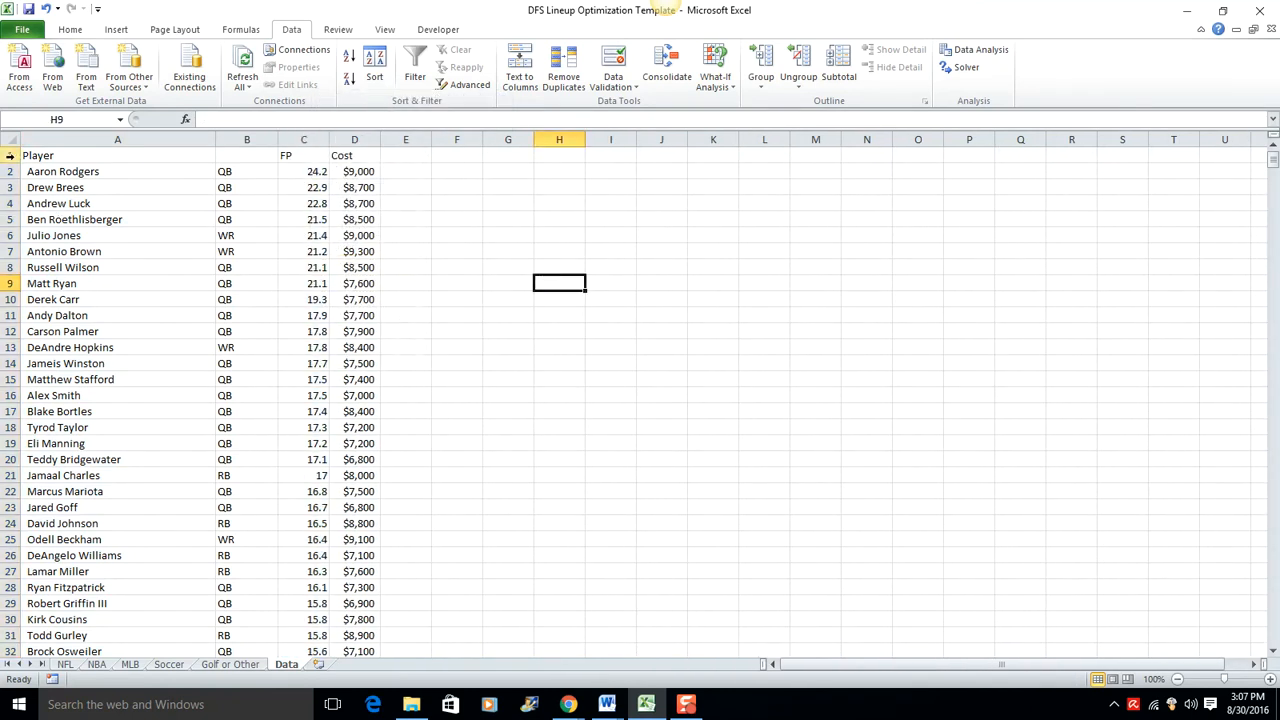
Step: Copy the player data in A2:D200 and paste it into the NFL sheet starting at cell C5
{"action": "left_click_drag", "start_coordinate": [55, 171], "coordinate": [365, 614]}
{"action": "right_click", "coordinate": [340, 487]}
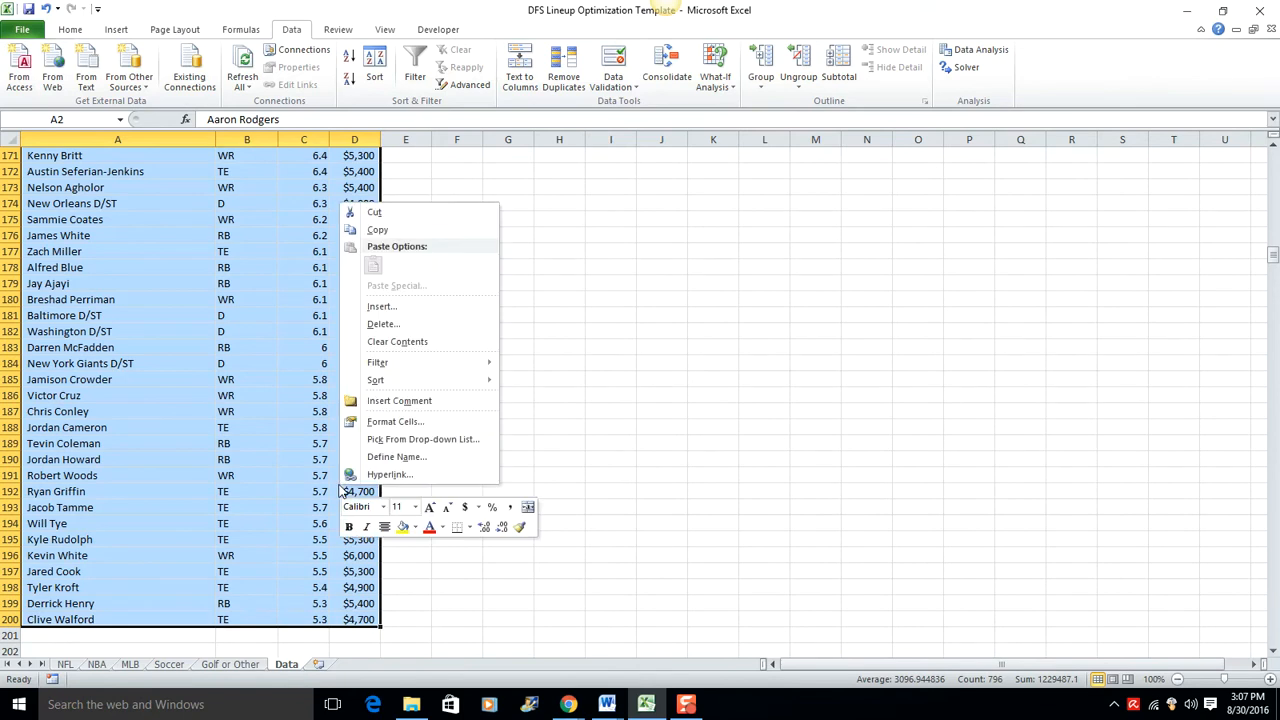
{"action": "left_click", "coordinate": [415, 230]}
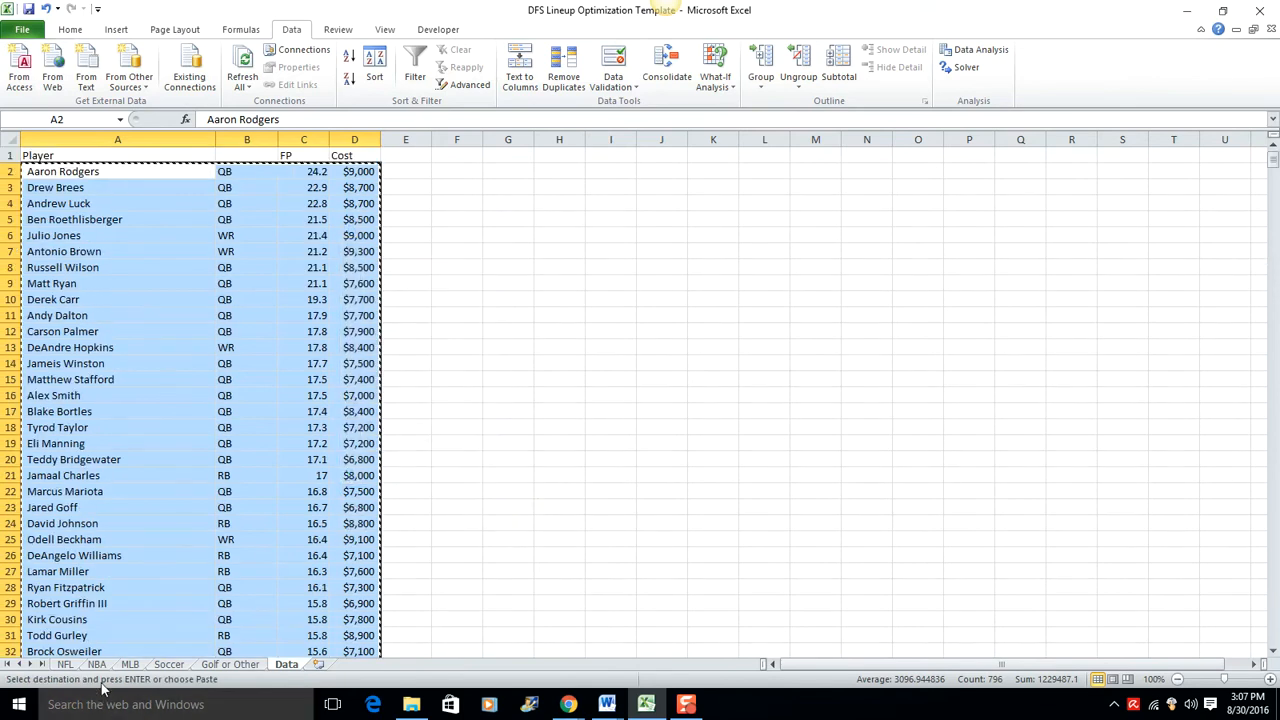
{"action": "left_click", "coordinate": [66, 664]}
{"action": "left_click", "coordinate": [157, 233]}
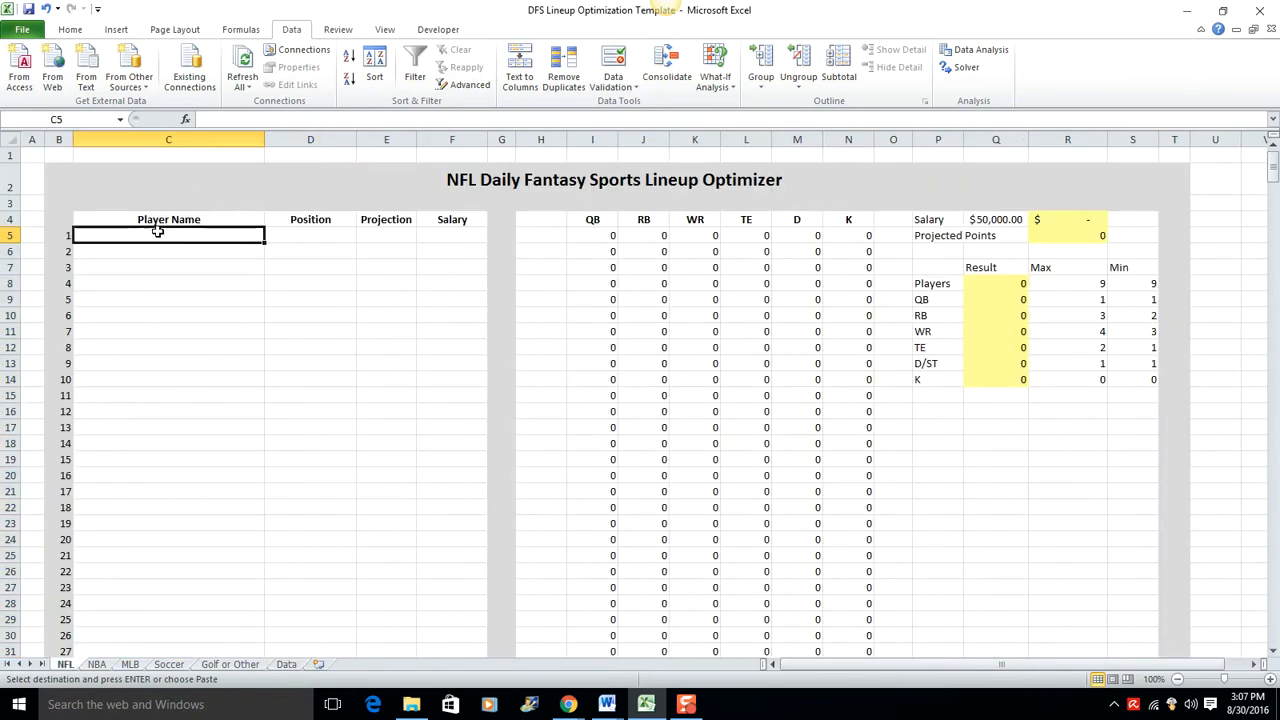
{"action": "right_click", "coordinate": [157, 234]}
{"action": "left_click", "coordinate": [192, 300]}
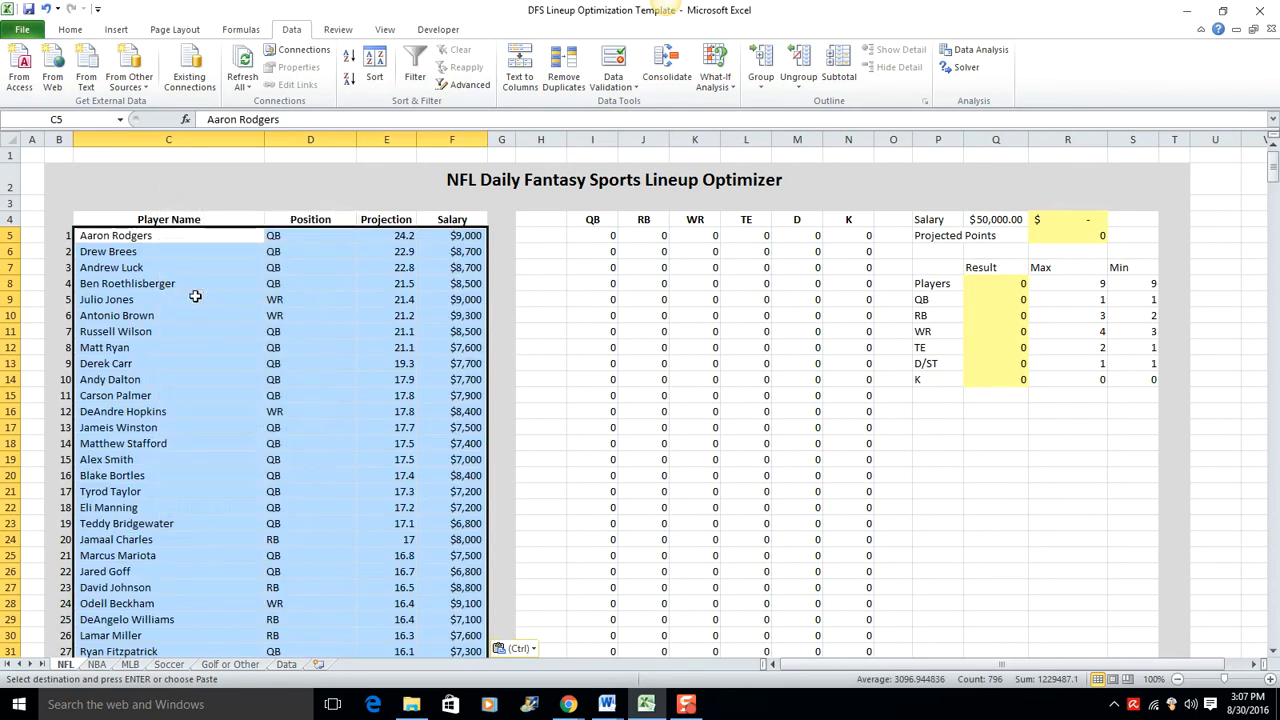
{"action": "left_click", "coordinate": [375, 325]}
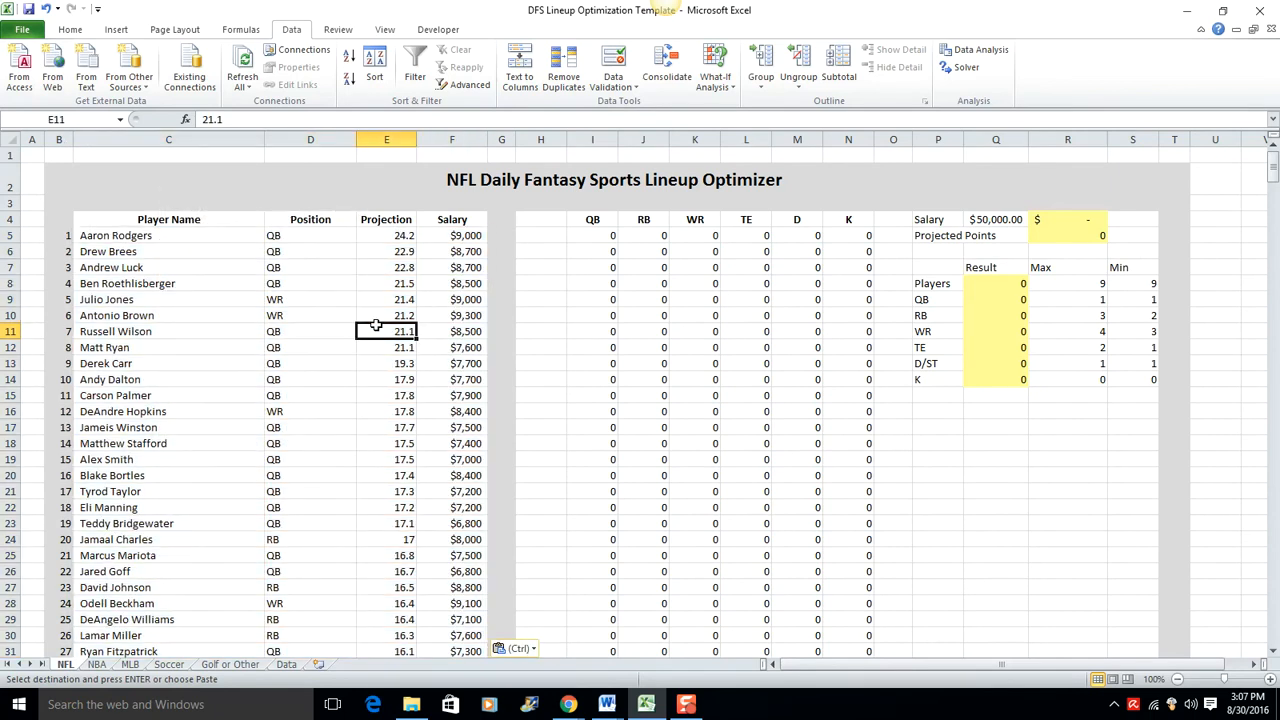
Step: Correct the faulty entry in row 150 of the NFL sheet by setting the position to WR and the salary to 6000
{"action": "scroll", "coordinate": [383, 293], "scroll_direction": "down", "scroll_amount": 7}
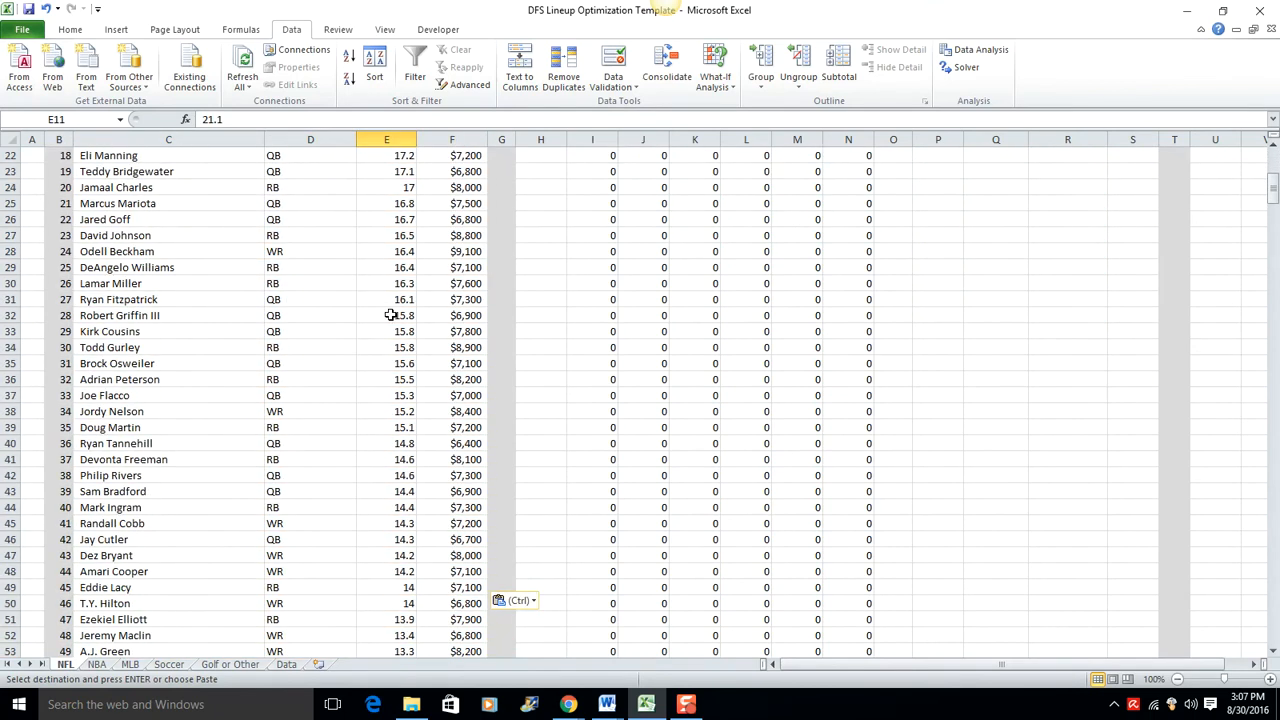
{"action": "scroll", "coordinate": [411, 302], "scroll_direction": "down", "scroll_amount": 4}
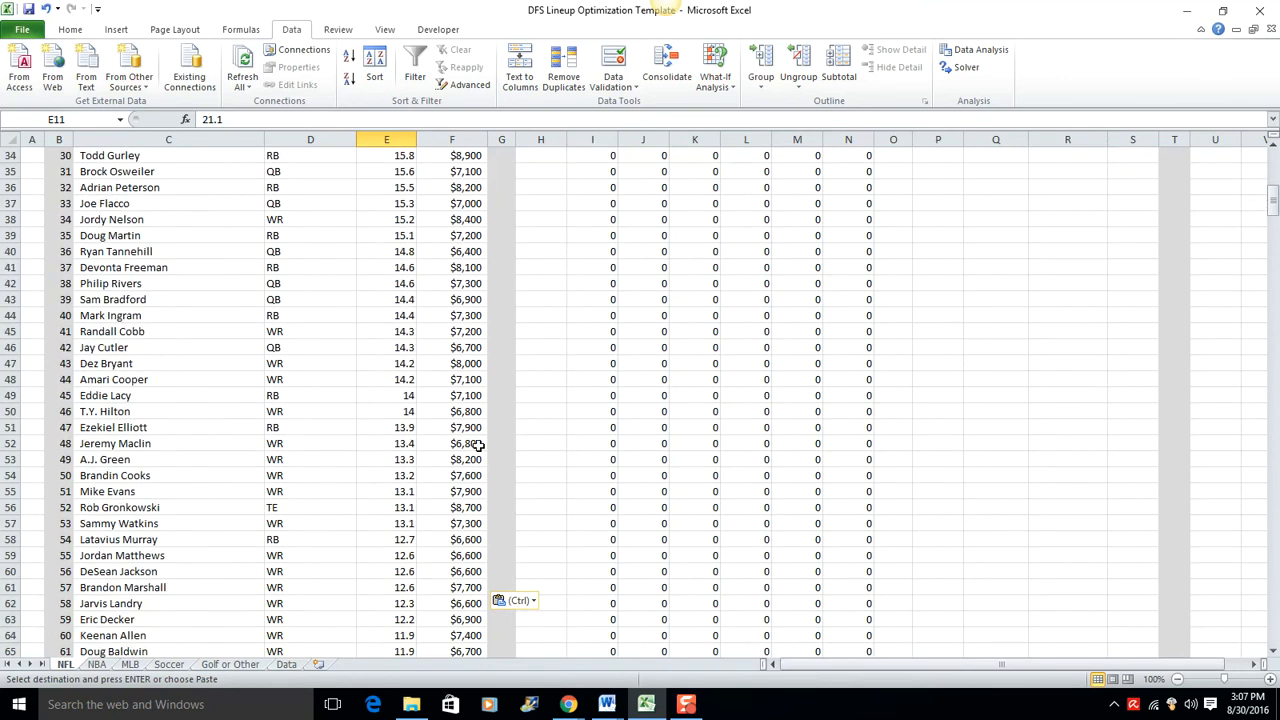
{"action": "scroll", "coordinate": [479, 446], "scroll_direction": "down", "scroll_amount": 9}
{"action": "scroll", "coordinate": [405, 432], "scroll_direction": "down", "scroll_amount": 18}
{"action": "scroll", "coordinate": [419, 436], "scroll_direction": "down", "scroll_amount": 7}
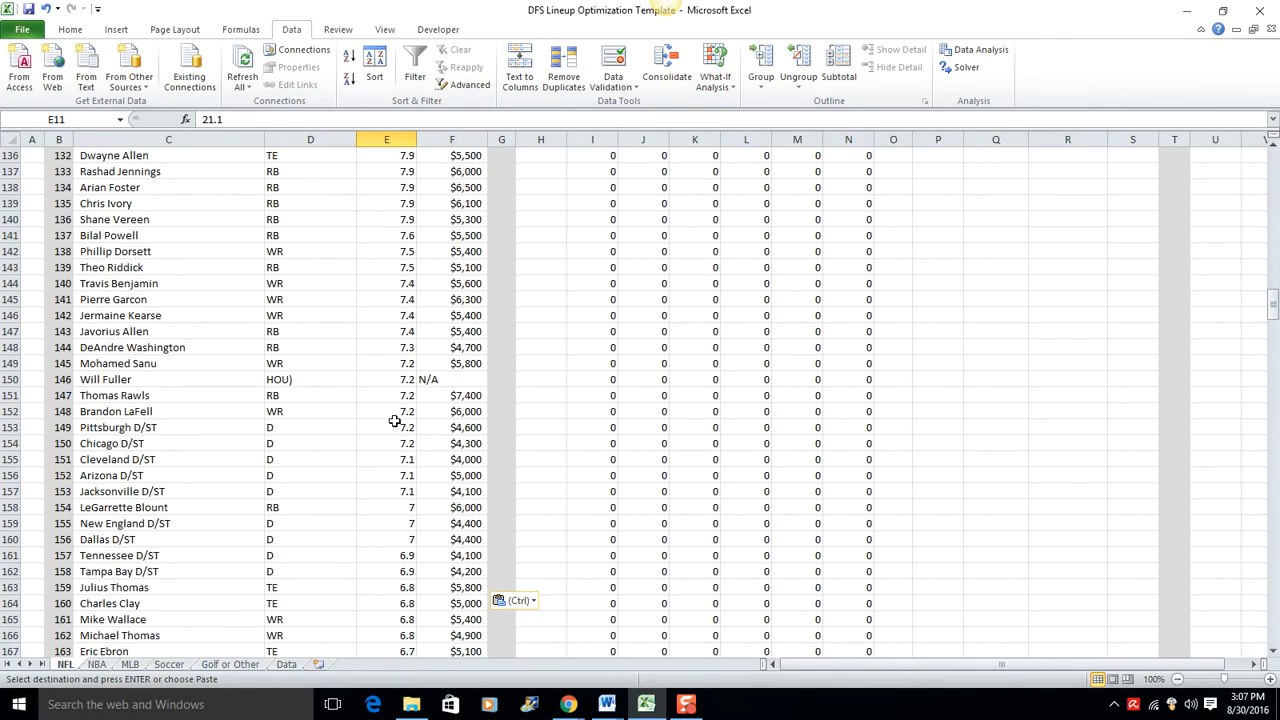
{"action": "left_click", "coordinate": [306, 381]}
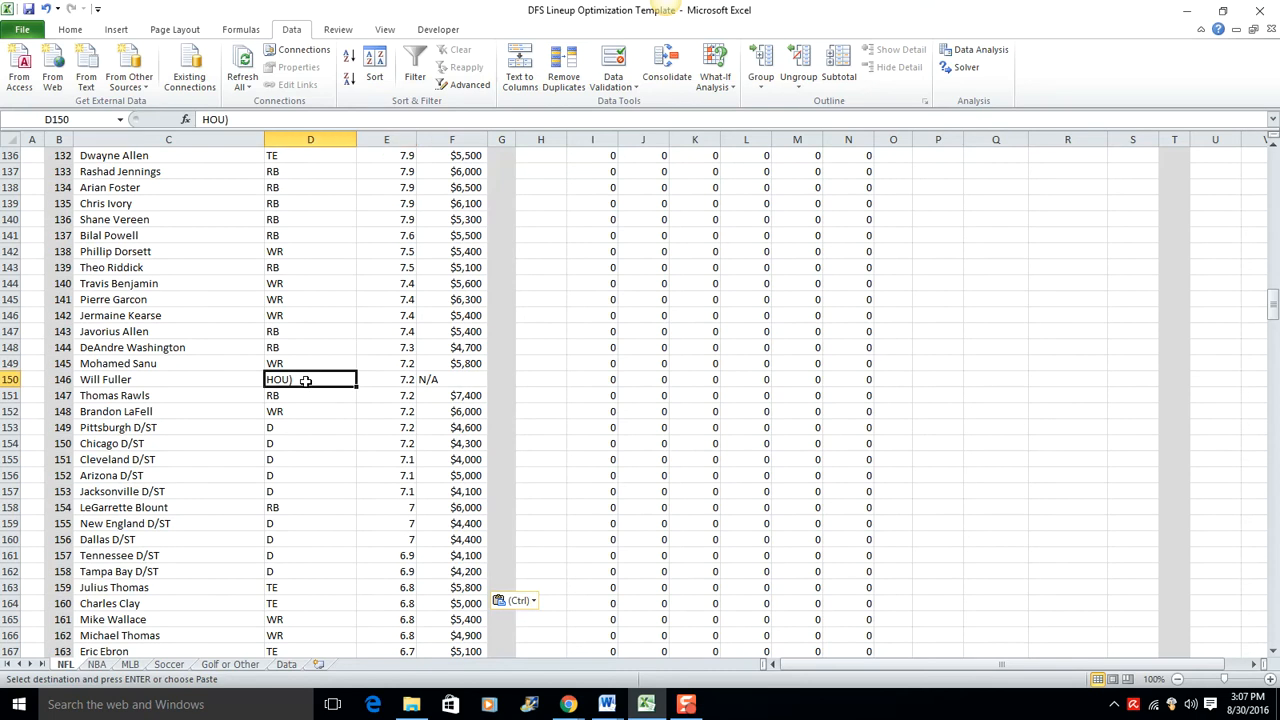
{"action": "type", "text": "WR"}
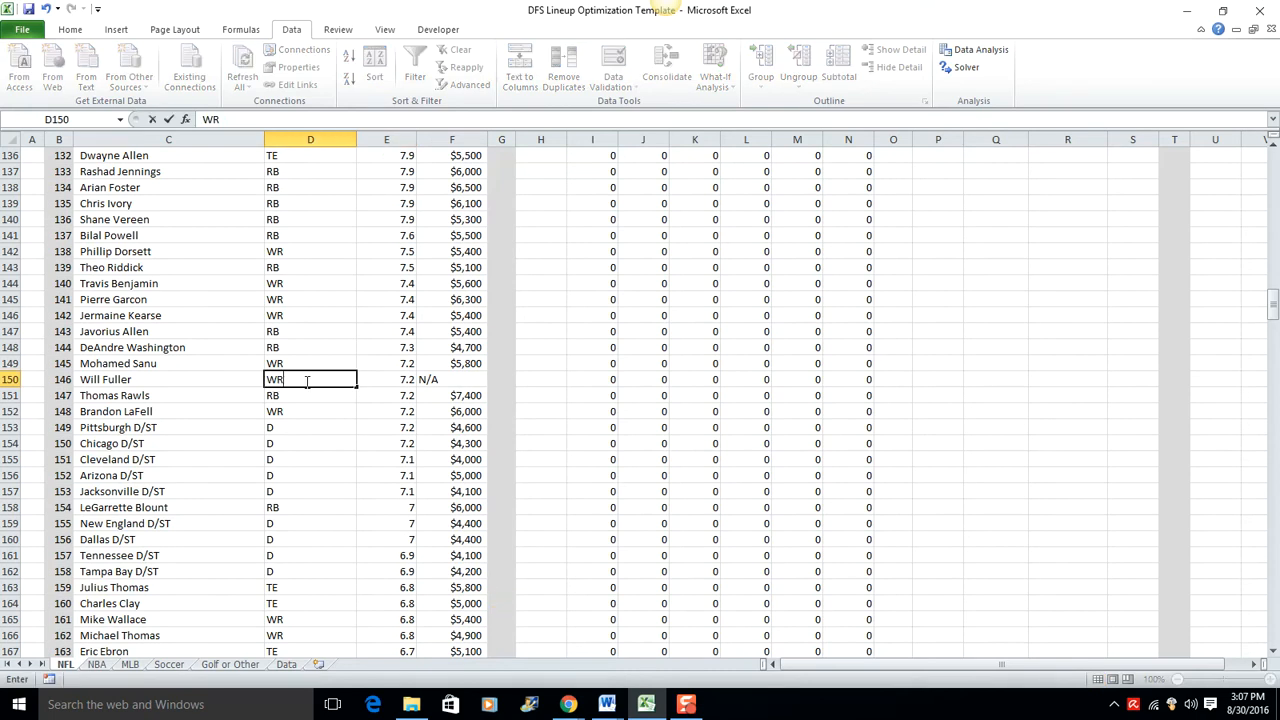
{"action": "left_click", "coordinate": [451, 378]}
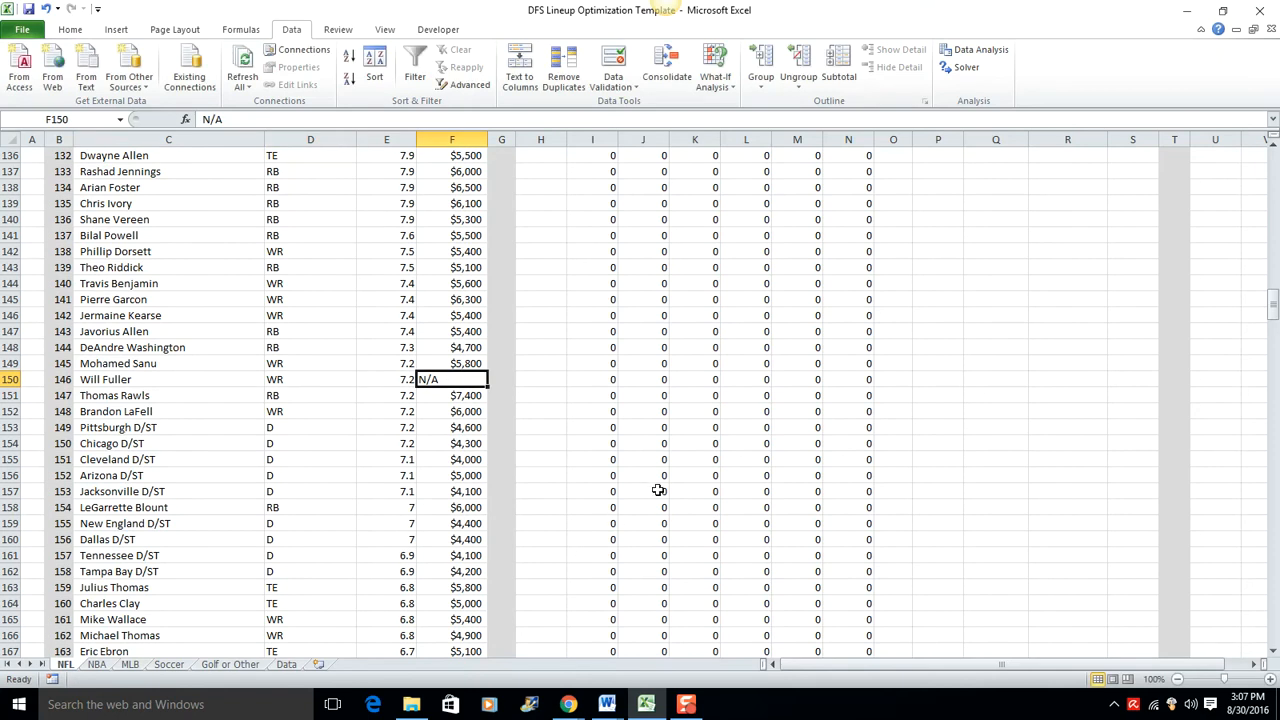
{"action": "type", "text": "6000"}
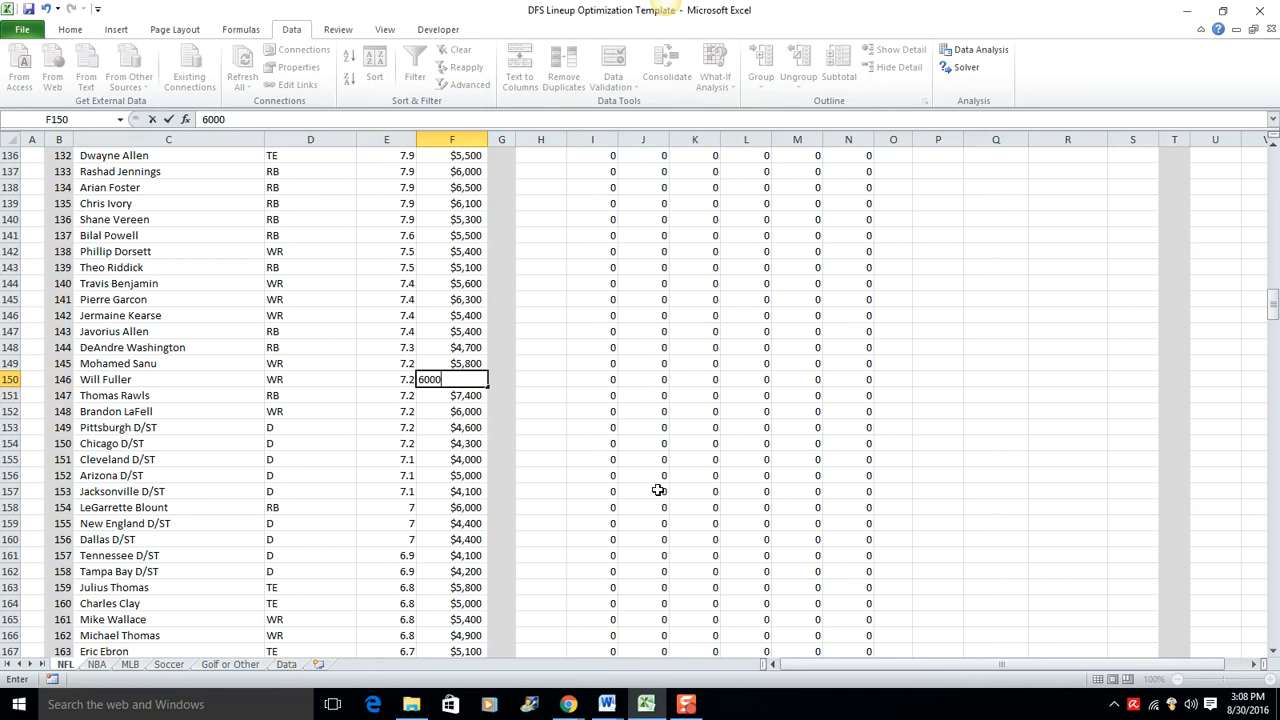
{"action": "key", "text": "Up"}
Step: Check the rest of the player list, run Solver with its existing settings to maximize projected points, and keep the Solver solution
{"action": "scroll", "coordinate": [378, 452], "scroll_direction": "down", "scroll_amount": 7}
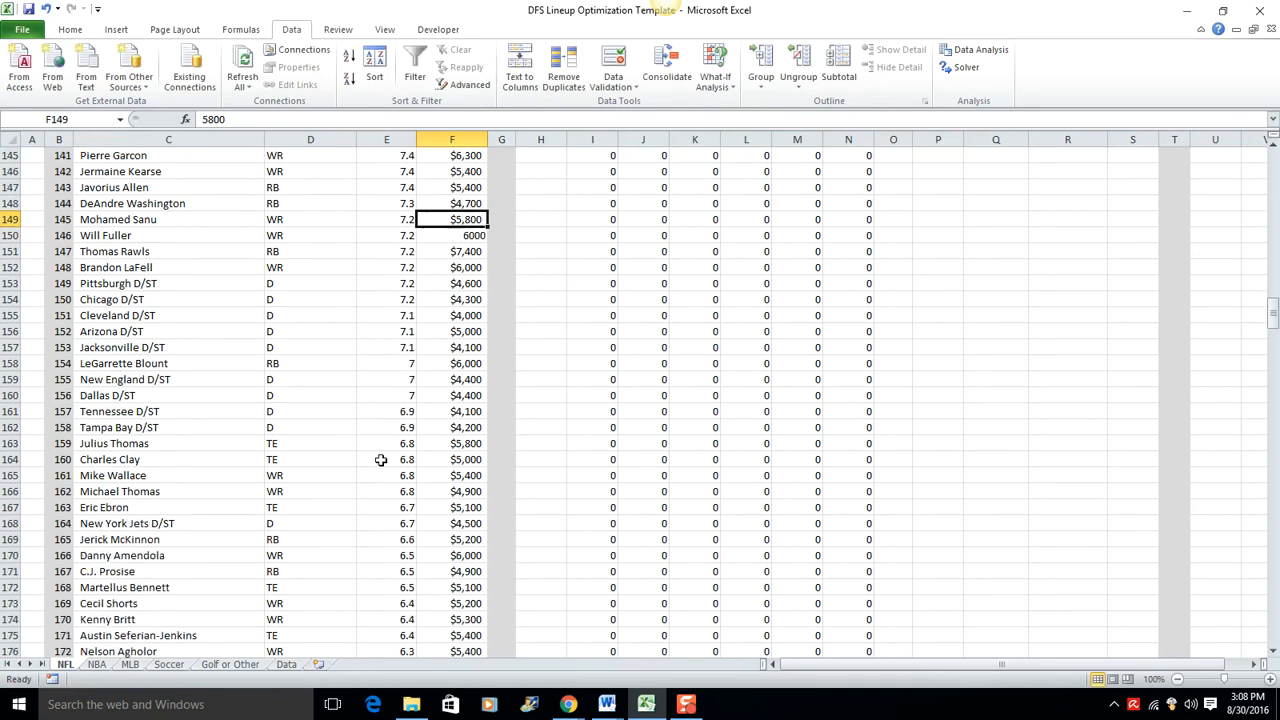
{"action": "scroll", "coordinate": [373, 446], "scroll_direction": "down", "scroll_amount": 9}
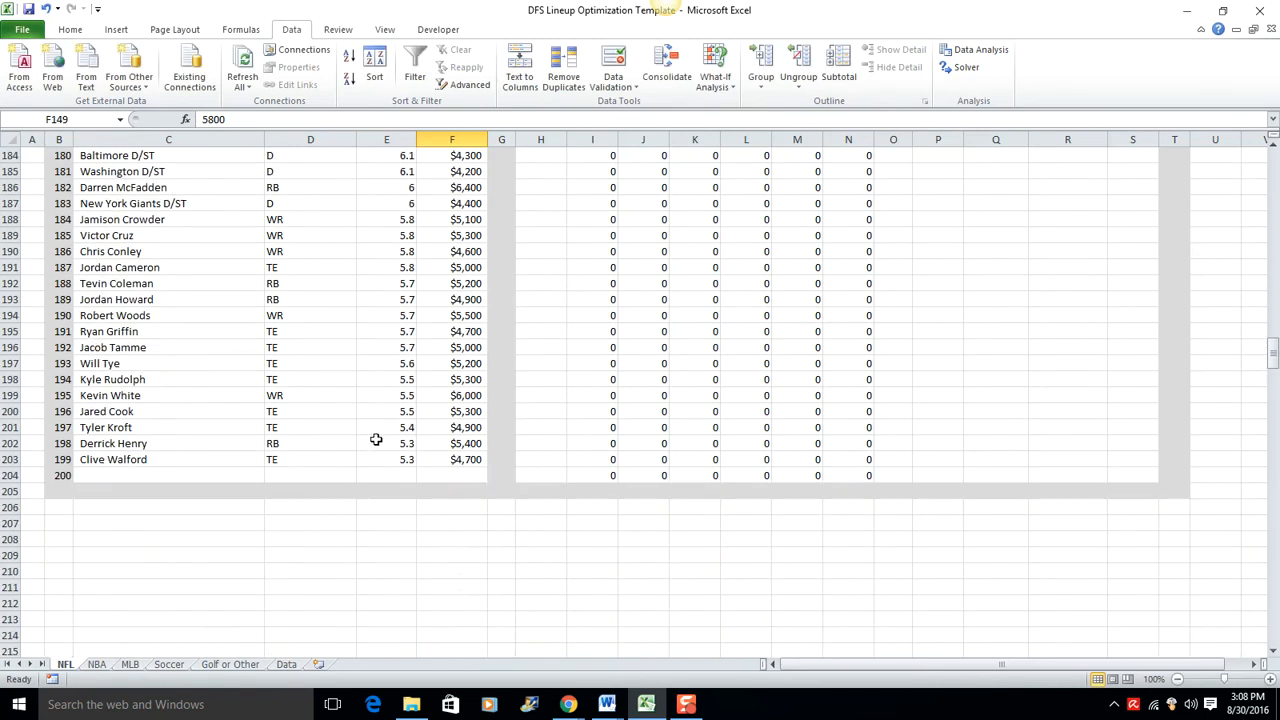
{"action": "scroll", "coordinate": [376, 440], "scroll_direction": "up", "scroll_amount": 4}
{"action": "left_click_drag", "start_coordinate": [1274, 344], "coordinate": [1262, 165]}
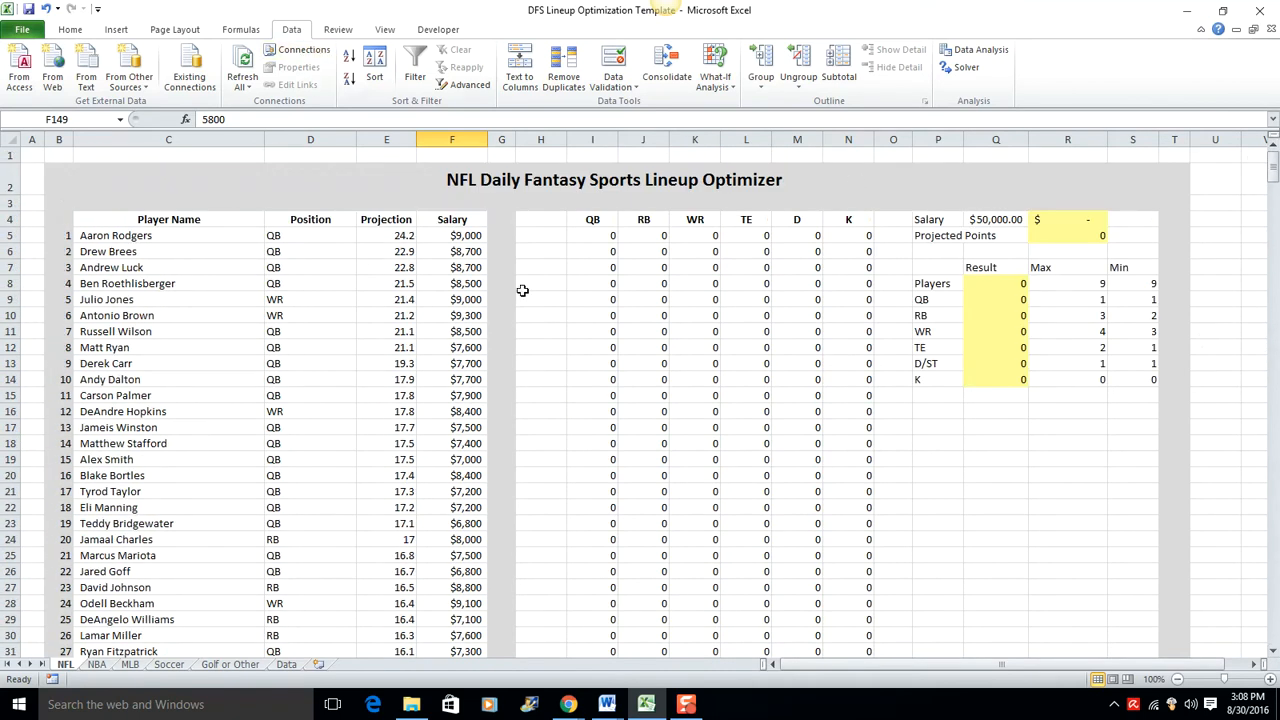
{"action": "left_click", "coordinate": [966, 70]}
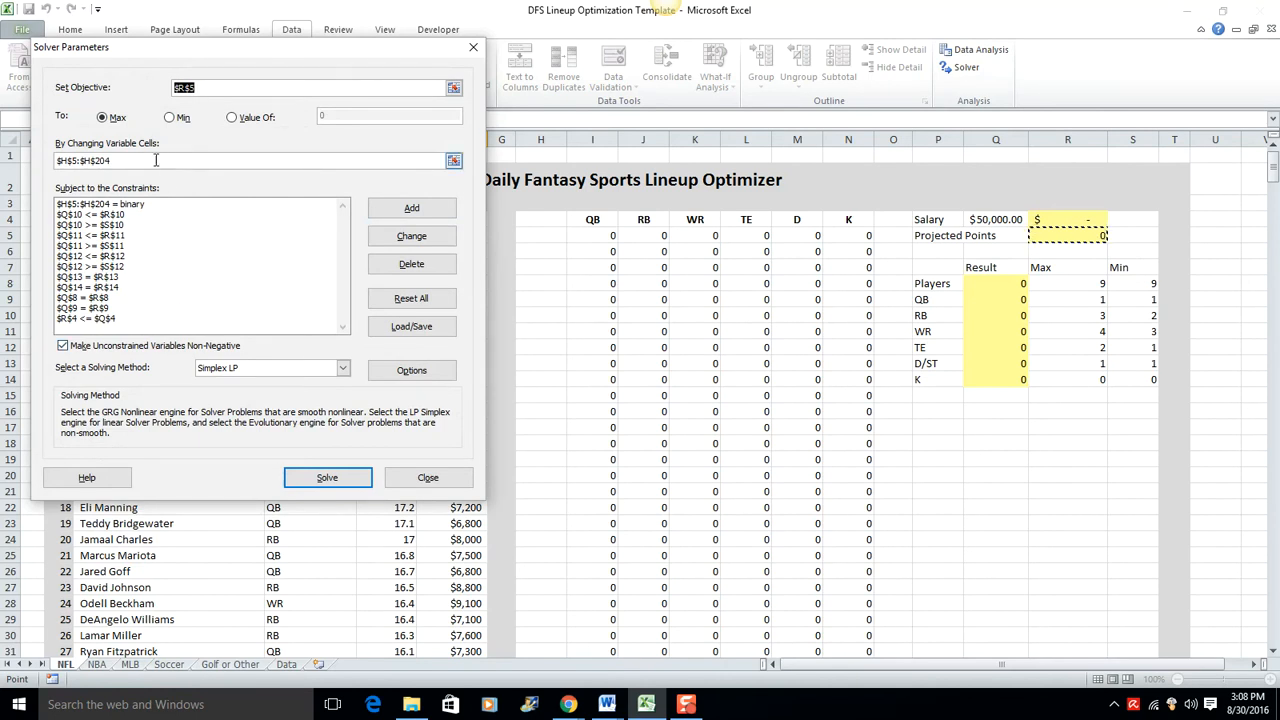
{"action": "left_click", "coordinate": [330, 478]}
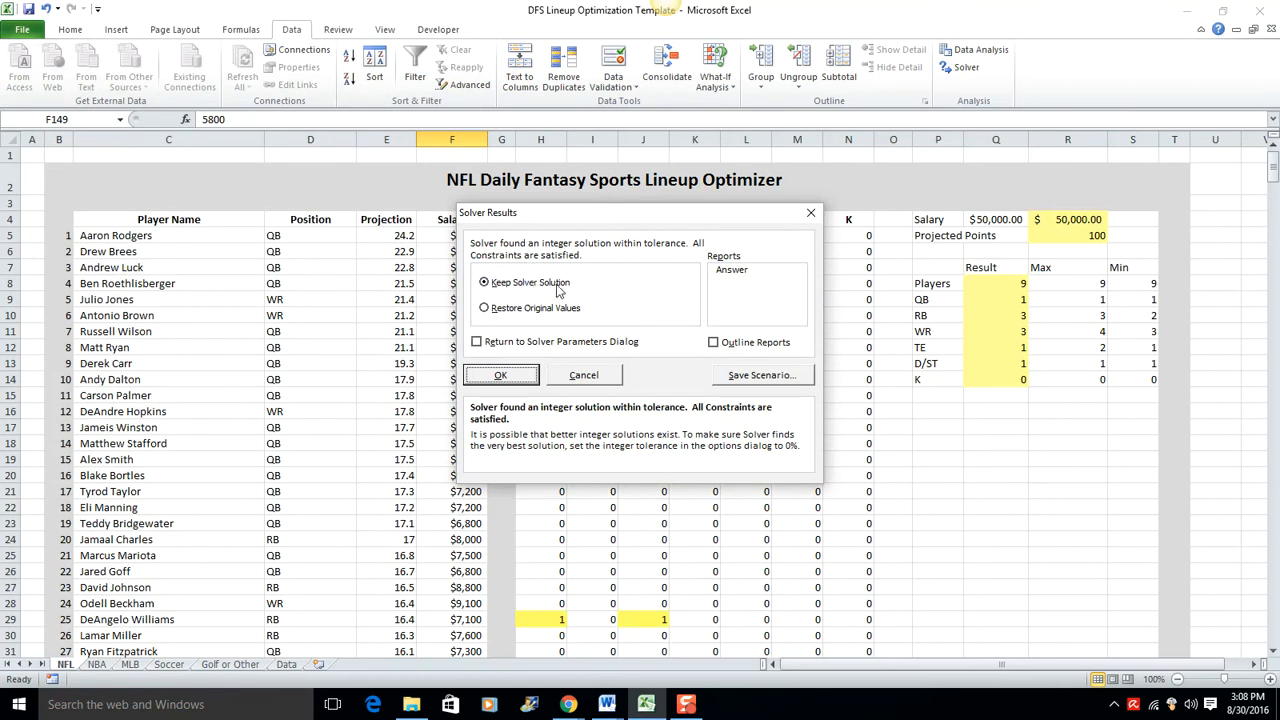
{"action": "left_click", "coordinate": [501, 376]}
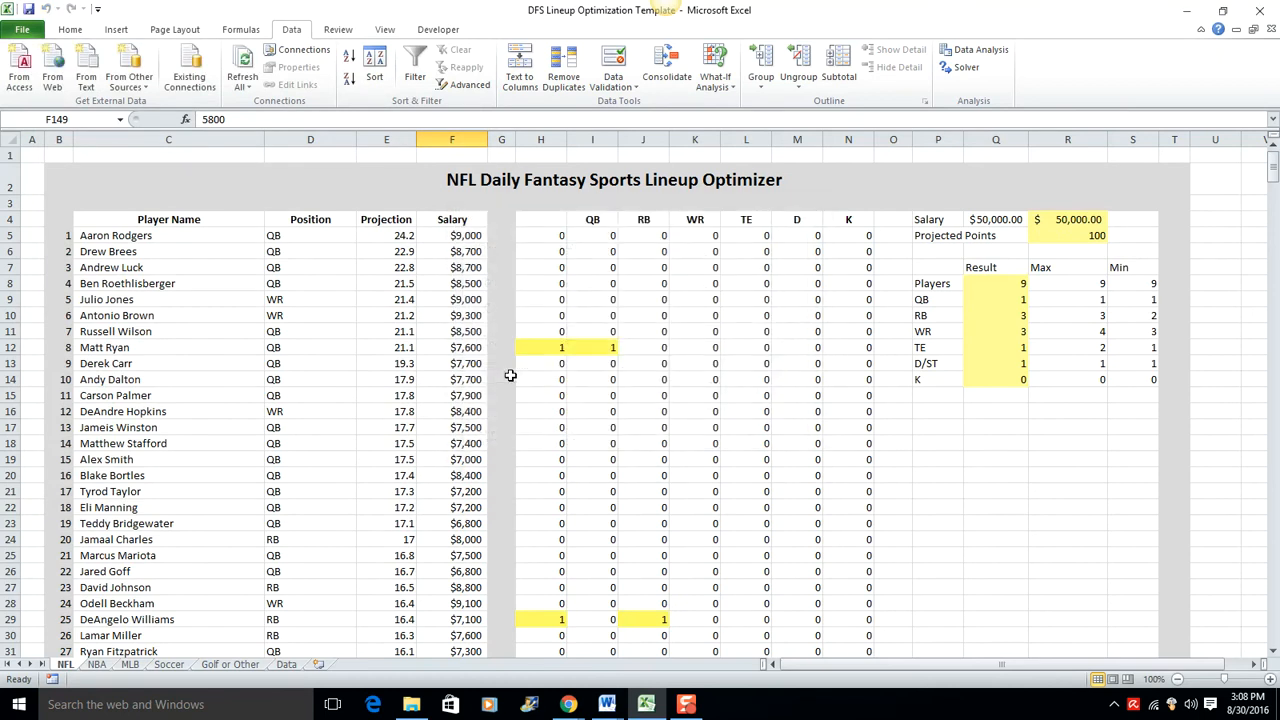
Step: Examine the solved lineup's total salary, projected points, quarterback projection and running back count
{"action": "scroll", "coordinate": [562, 382], "scroll_direction": "down", "scroll_amount": 2}
{"action": "scroll", "coordinate": [562, 382], "scroll_direction": "up", "scroll_amount": 2}
{"action": "left_click", "coordinate": [1067, 219]}
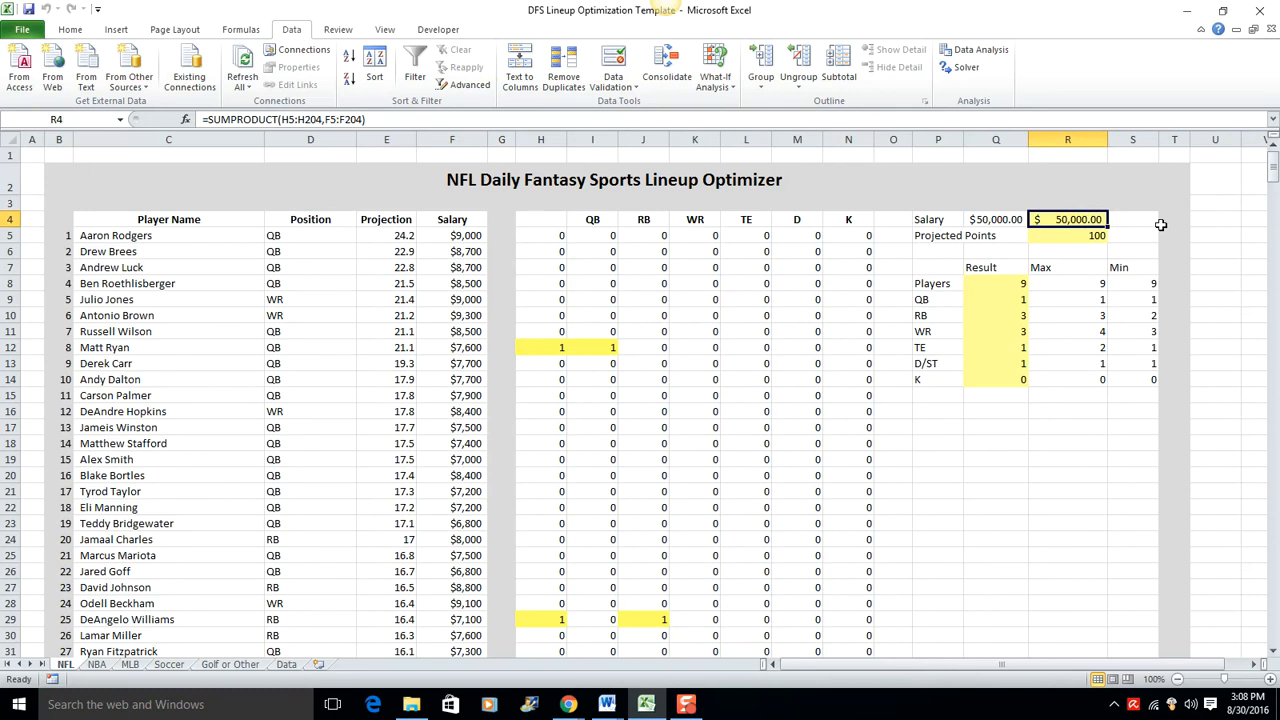
{"action": "left_click", "coordinate": [1100, 237]}
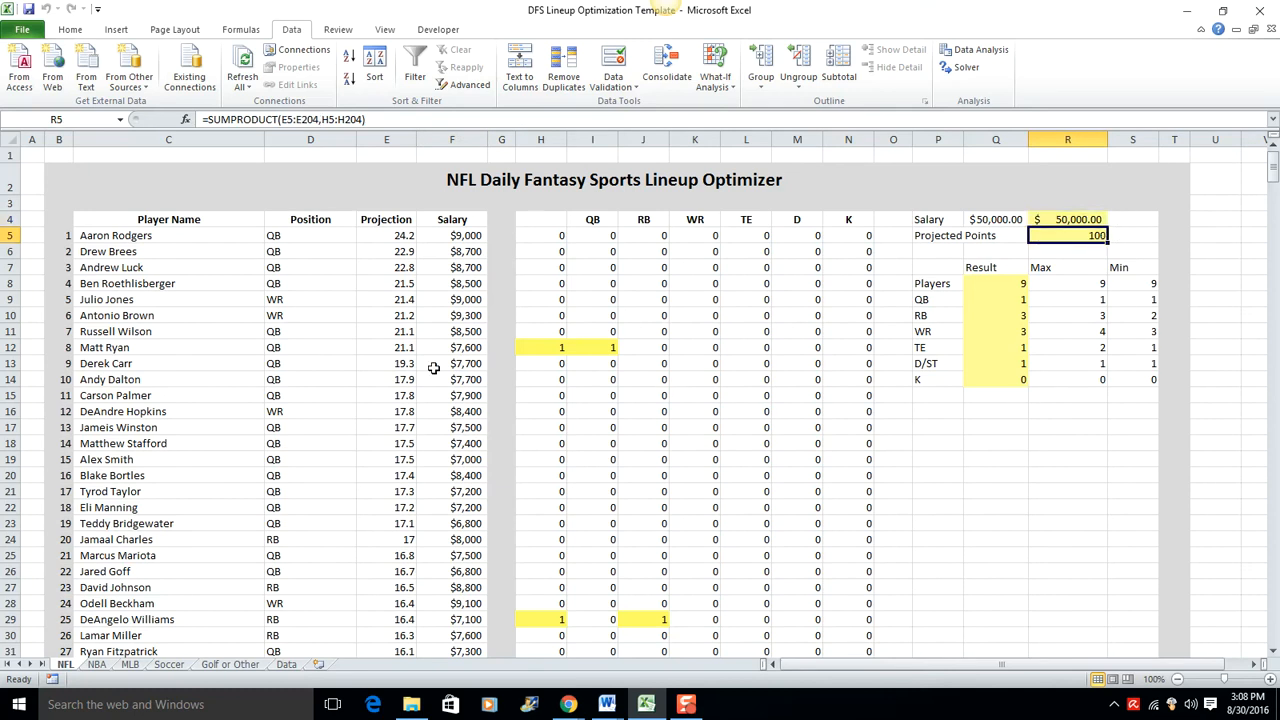
{"action": "left_click", "coordinate": [408, 350]}
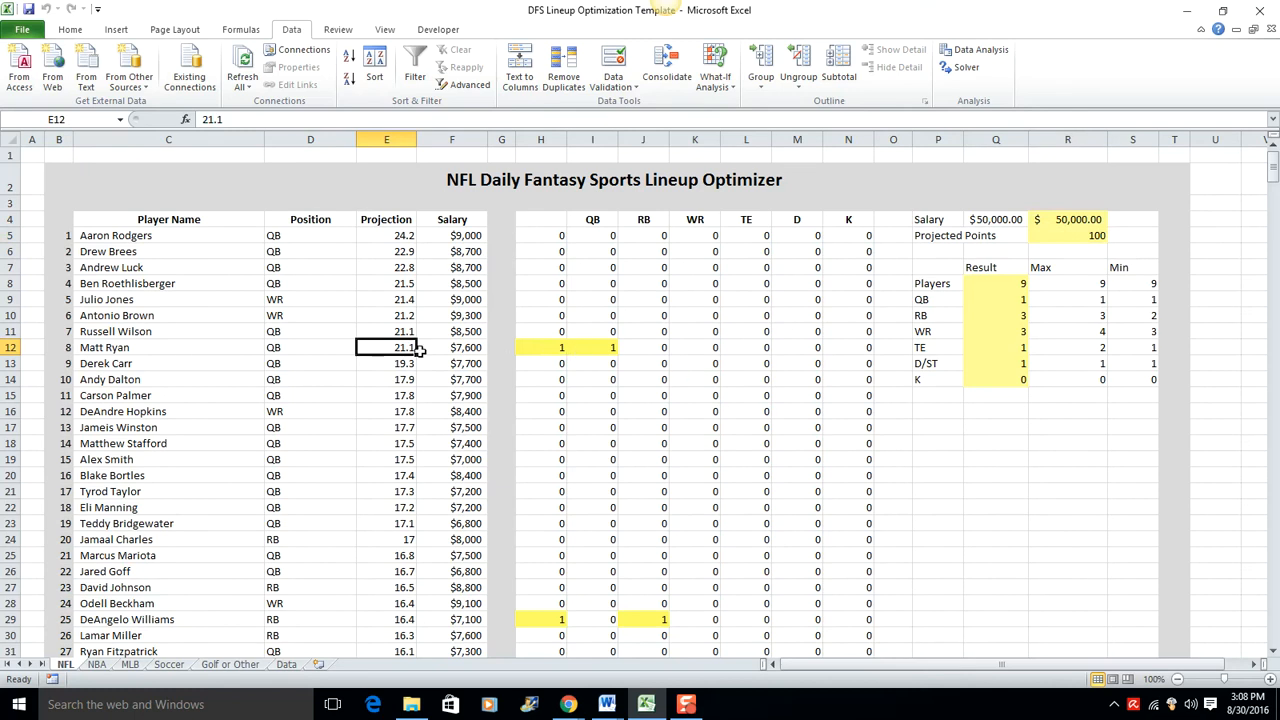
{"action": "left_click", "coordinate": [968, 409]}
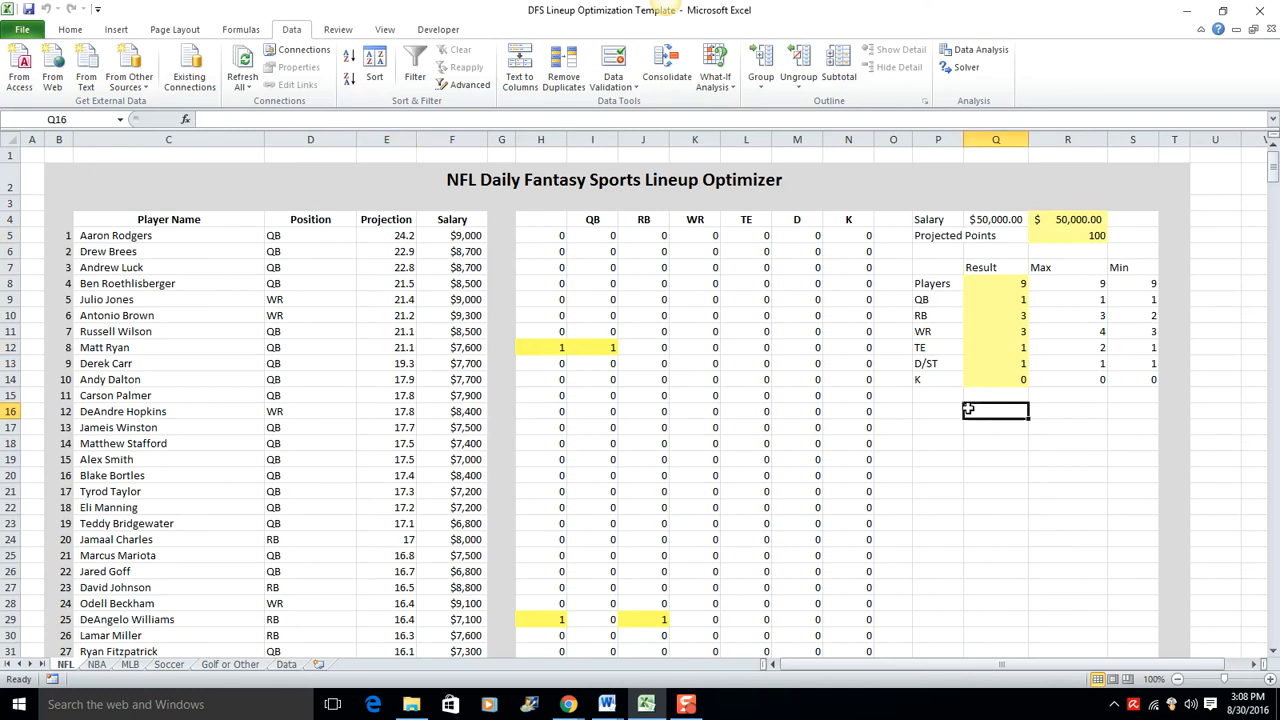
{"action": "left_click", "coordinate": [1012, 318]}
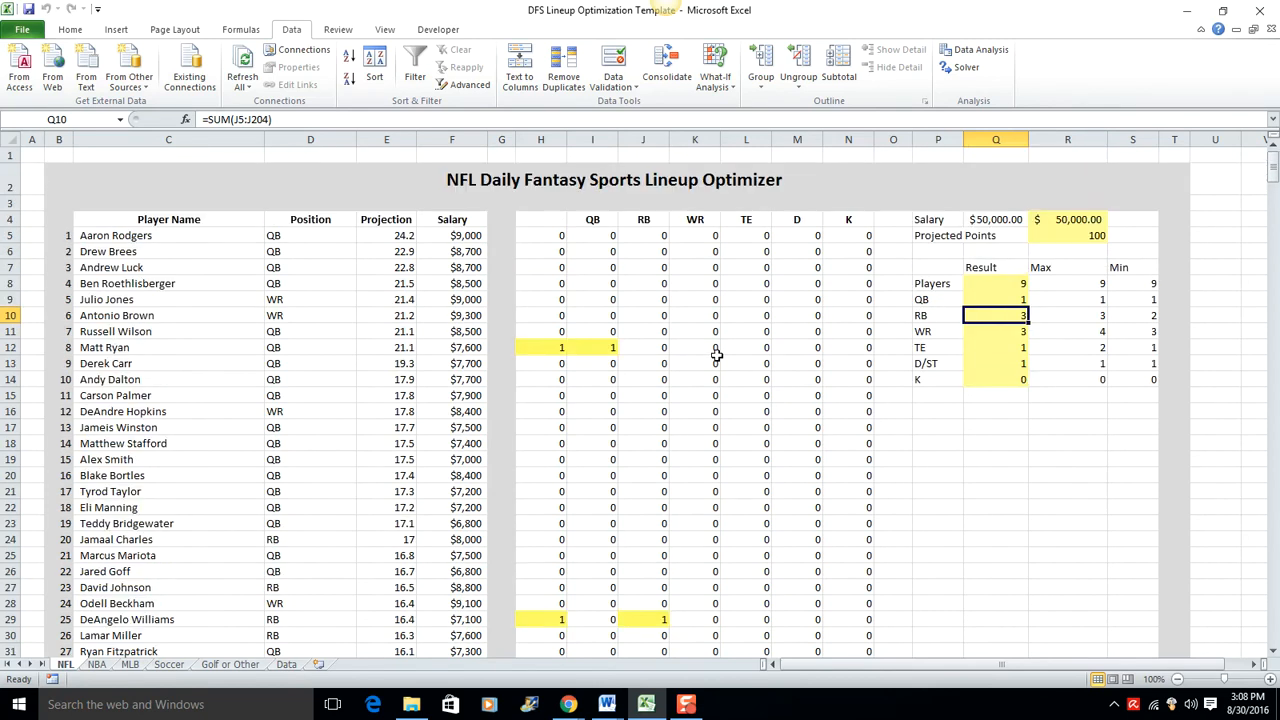
Step: Go through the player list and examine each player marked with a 1 in column H as part of the optimal lineup
{"action": "left_click", "coordinate": [237, 360]}
{"action": "left_click", "coordinate": [237, 348]}
{"action": "scroll", "coordinate": [378, 363], "scroll_direction": "down", "scroll_amount": 3}
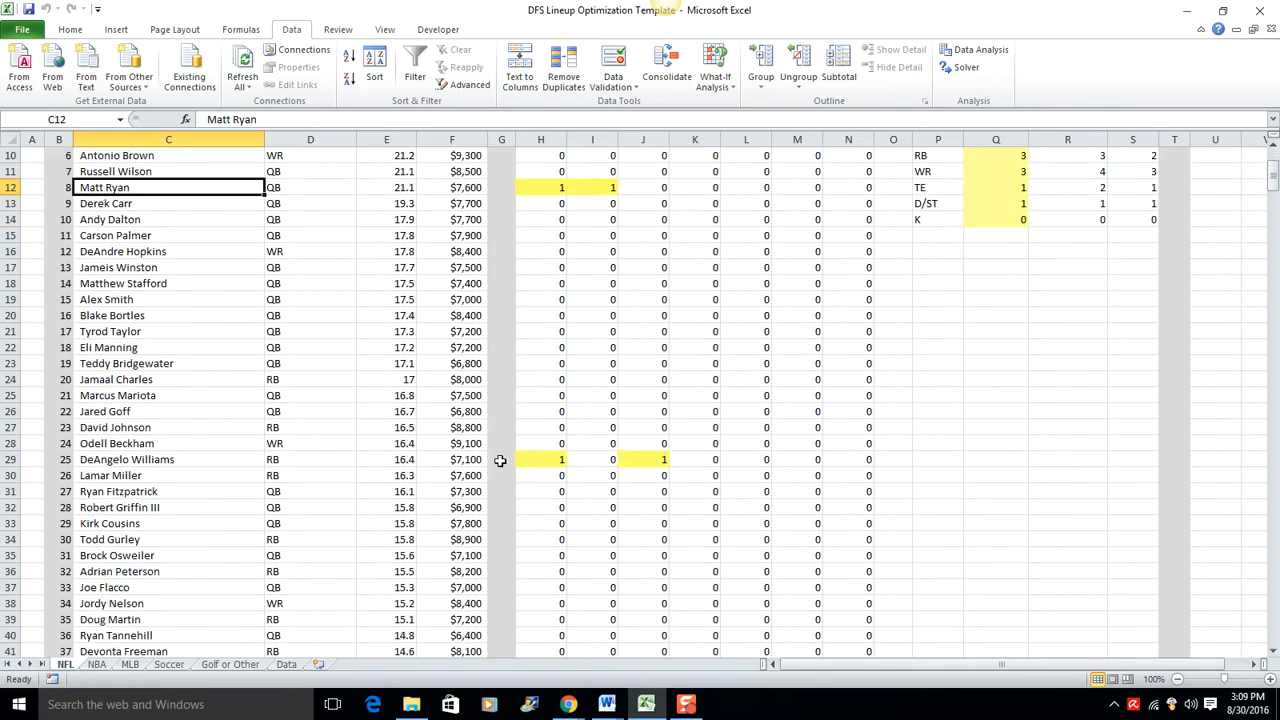
{"action": "left_click", "coordinate": [531, 459]}
{"action": "scroll", "coordinate": [557, 459], "scroll_direction": "down", "scroll_amount": 16}
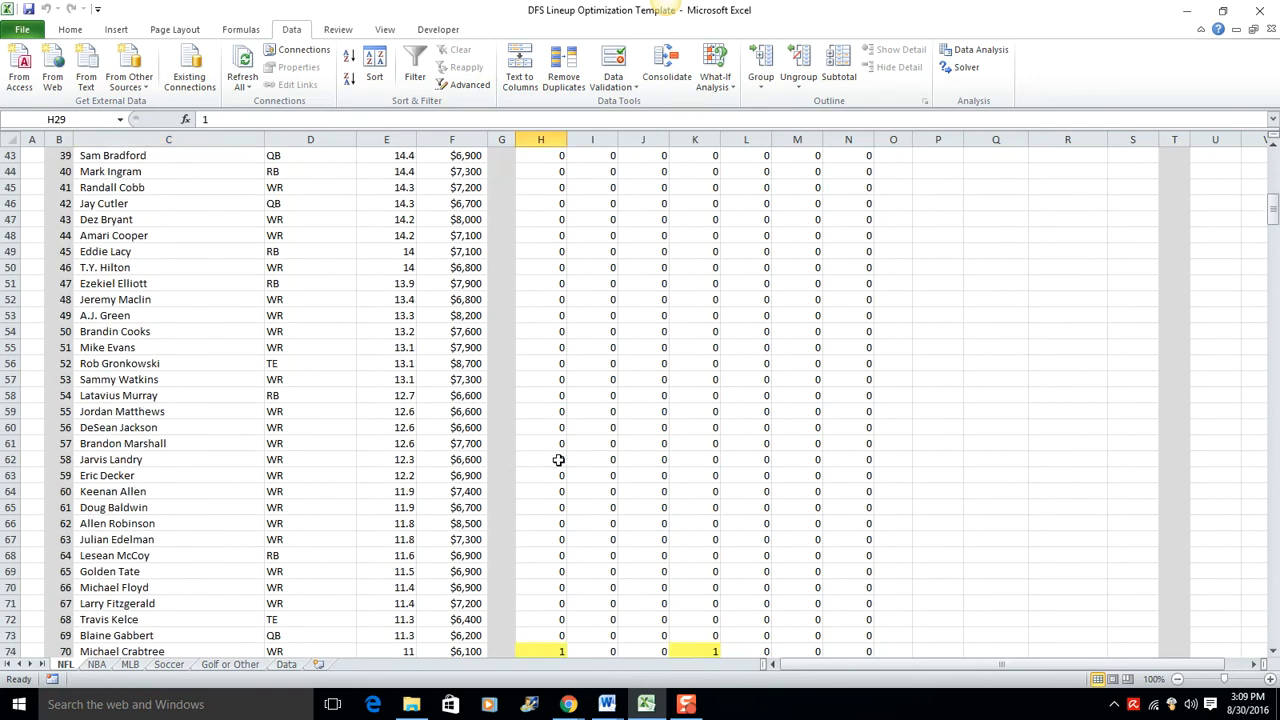
{"action": "left_click", "coordinate": [541, 416]}
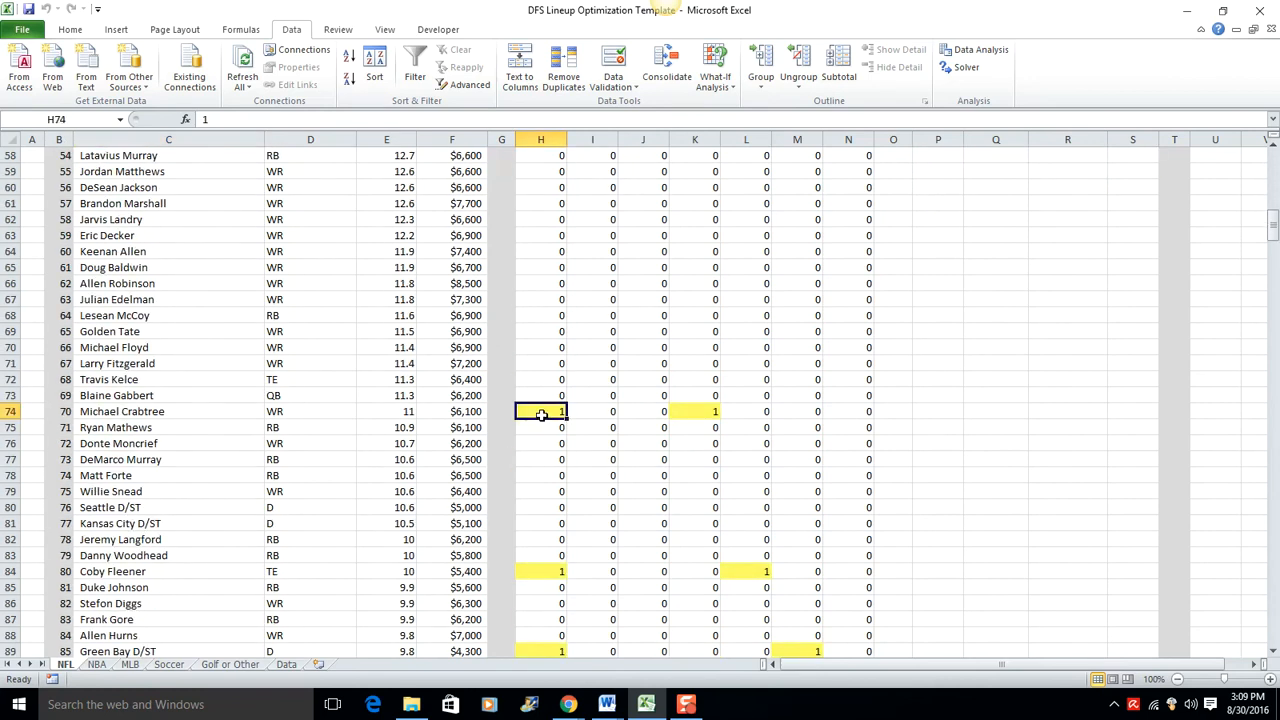
{"action": "scroll", "coordinate": [541, 416], "scroll_direction": "down", "scroll_amount": 2}
{"action": "left_click", "coordinate": [540, 473]}
{"action": "scroll", "coordinate": [540, 473], "scroll_direction": "down", "scroll_amount": 2}
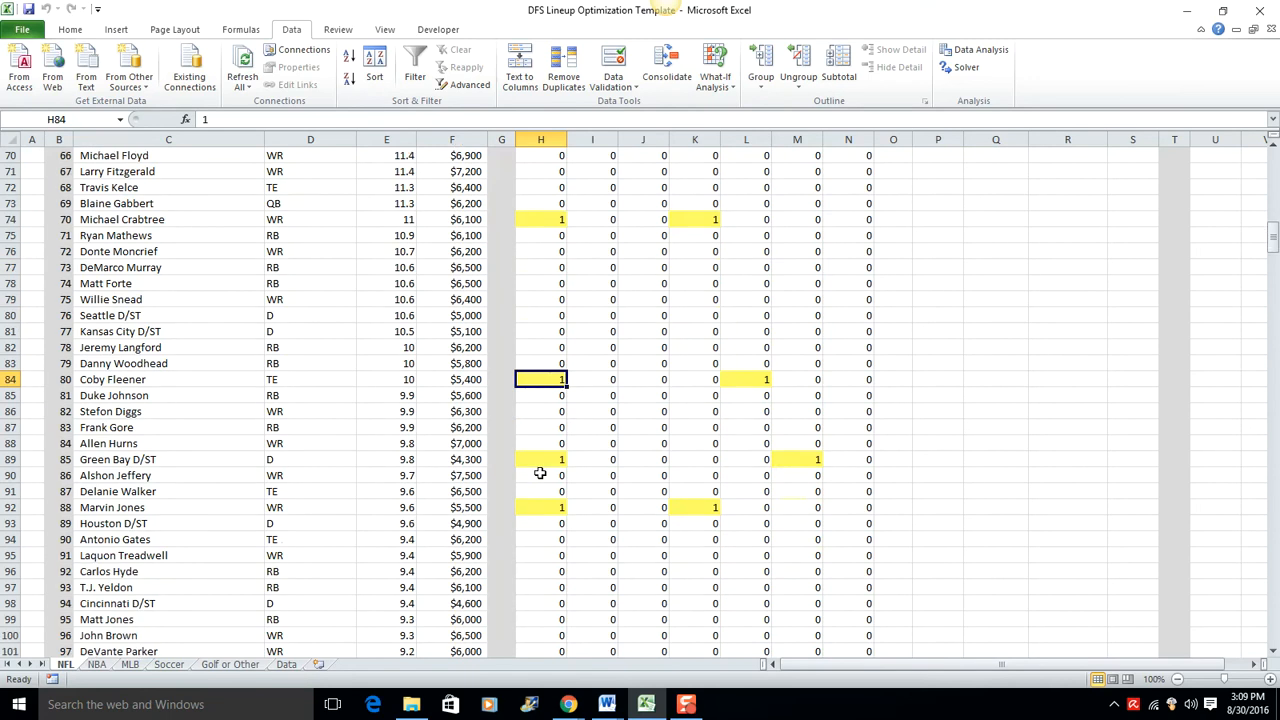
{"action": "left_click", "coordinate": [541, 461]}
{"action": "scroll", "coordinate": [541, 461], "scroll_direction": "down", "scroll_amount": 2}
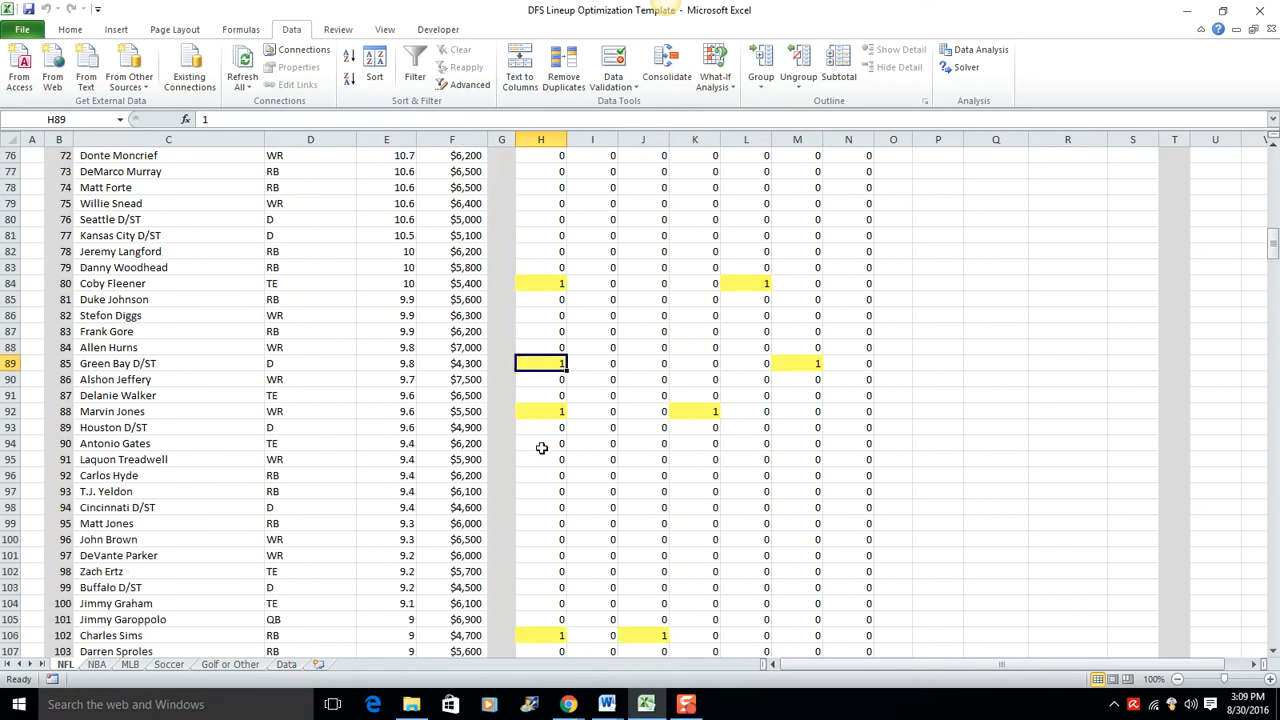
{"action": "left_click", "coordinate": [536, 418]}
{"action": "scroll", "coordinate": [536, 418], "scroll_direction": "down", "scroll_amount": 2}
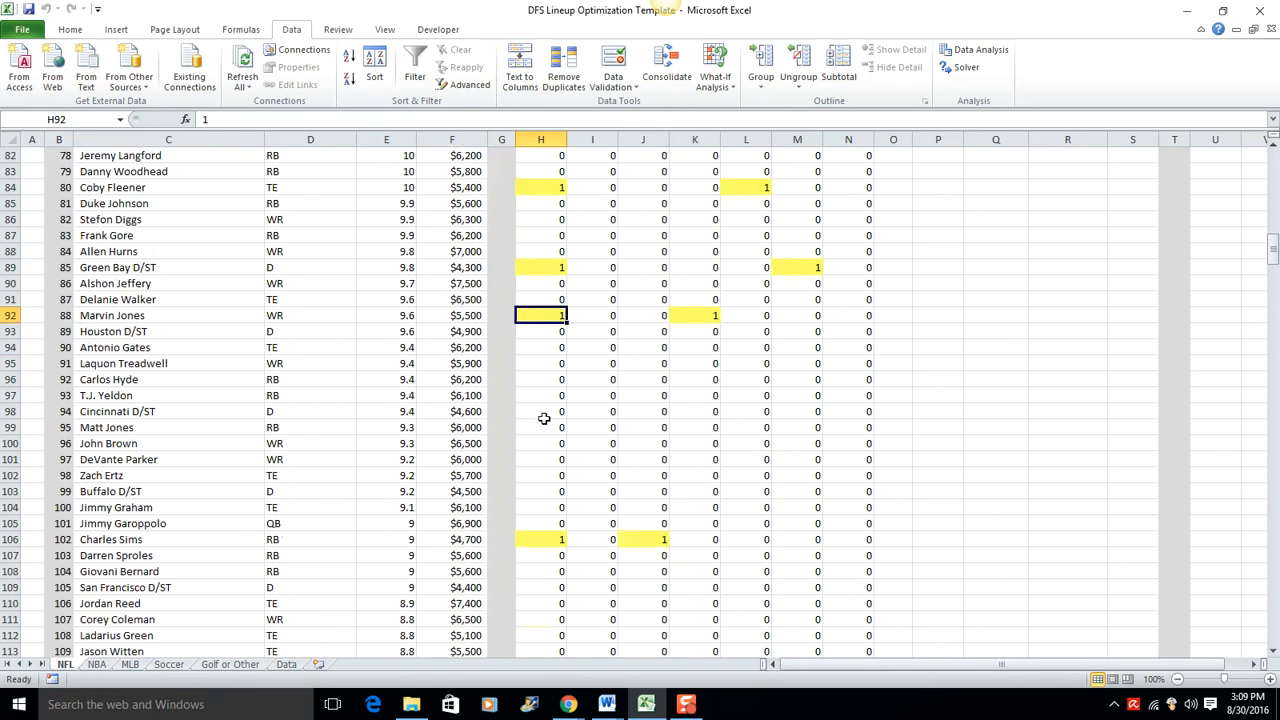
{"action": "left_click", "coordinate": [547, 537]}
{"action": "scroll", "coordinate": [607, 488], "scroll_direction": "down", "scroll_amount": 20}
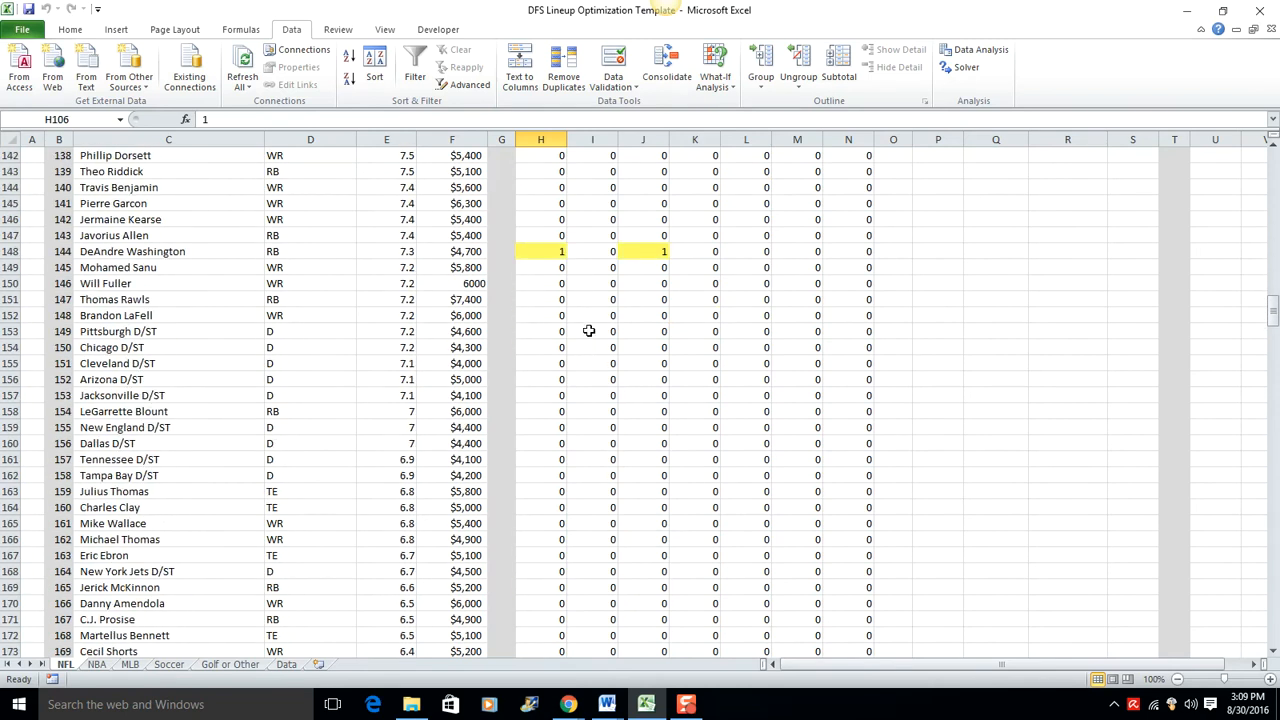
{"action": "scroll", "coordinate": [600, 352], "scroll_direction": "down", "scroll_amount": 11}
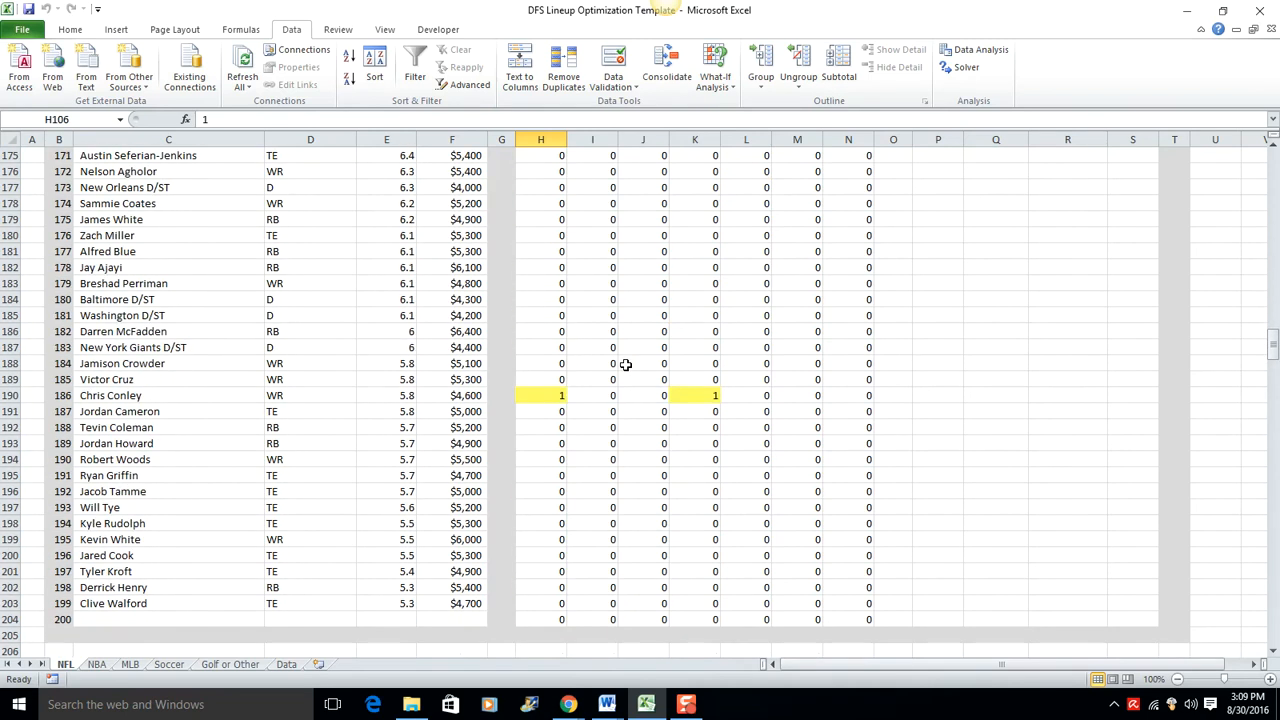
{"action": "scroll", "coordinate": [700, 365], "scroll_direction": "down", "scroll_amount": 4}
{"action": "scroll", "coordinate": [766, 366], "scroll_direction": "up", "scroll_amount": 15}
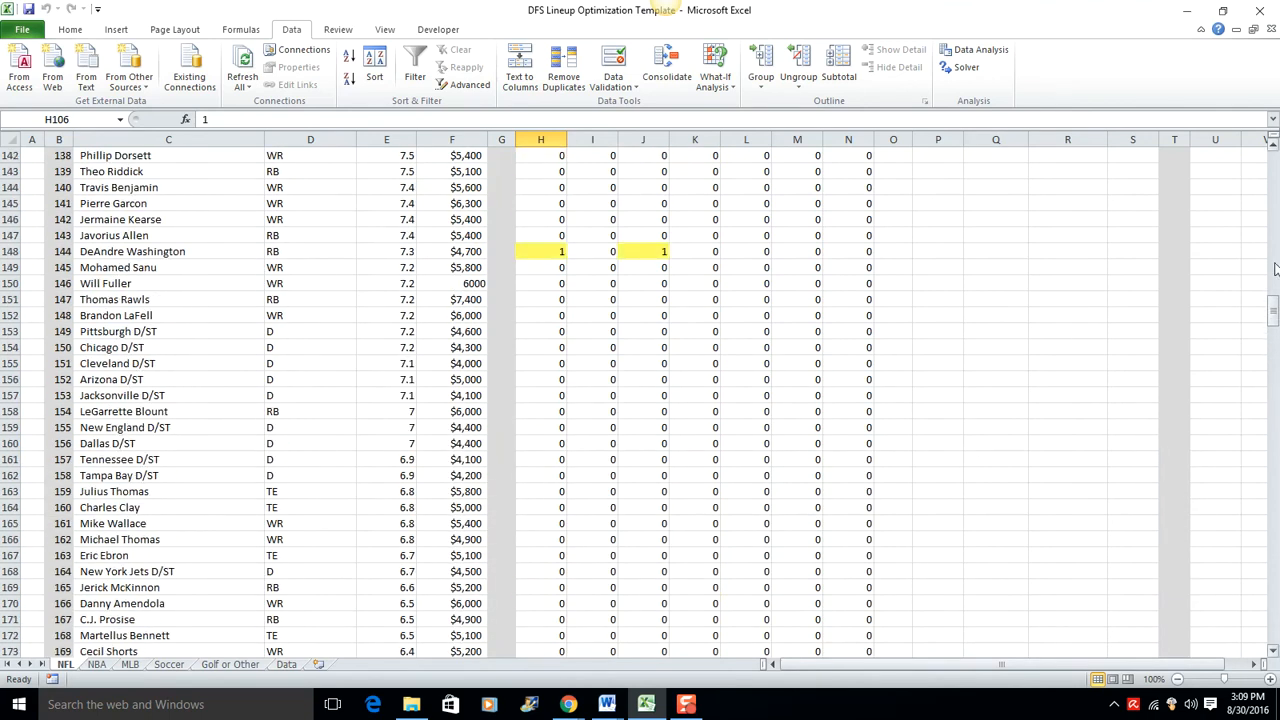
{"action": "left_click_drag", "start_coordinate": [1273, 312], "coordinate": [1273, 165]}
Step: Set the projection of the selected quarterback in cell E12 to 17
{"action": "left_click", "coordinate": [1053, 443]}
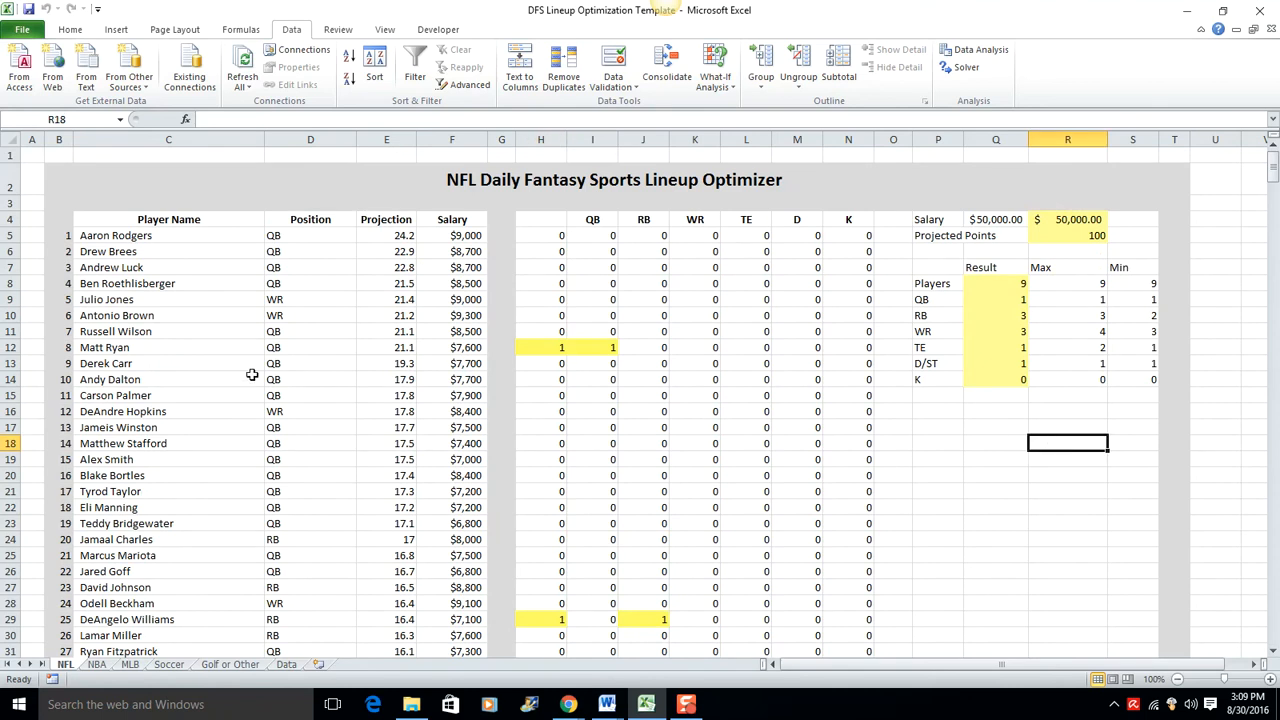
{"action": "left_click", "coordinate": [386, 347]}
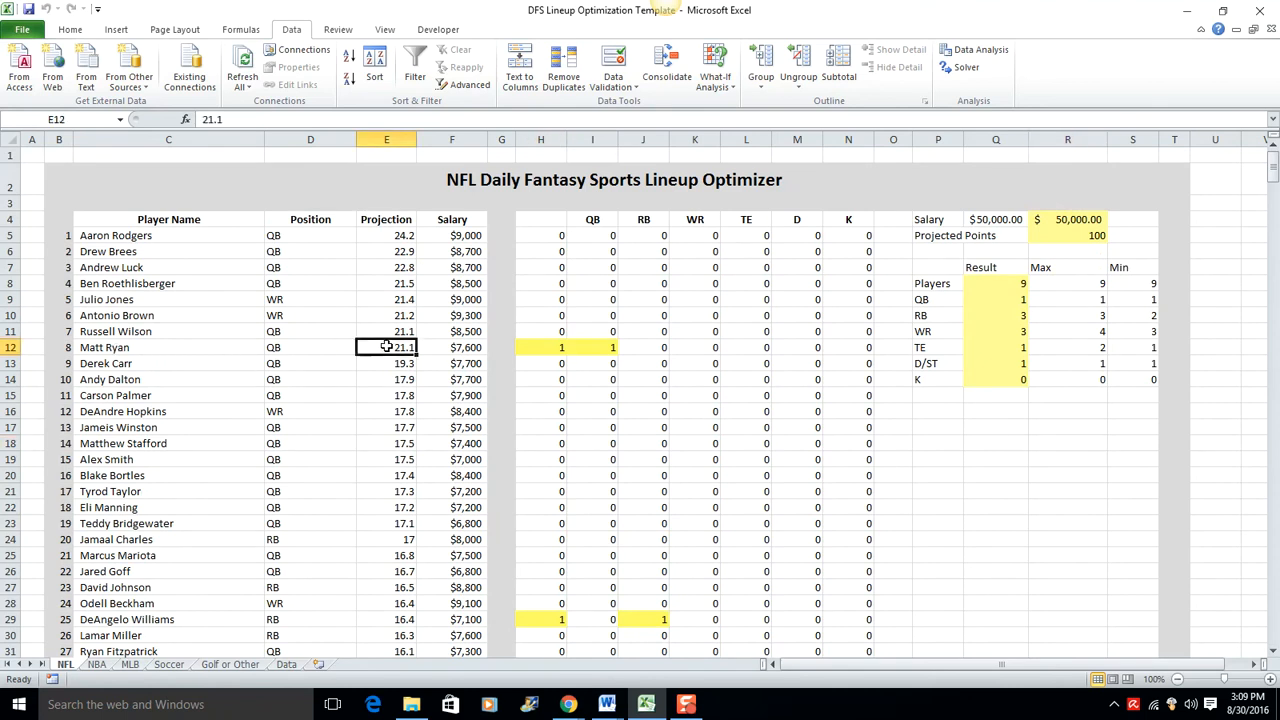
{"action": "type", "text": "17"}
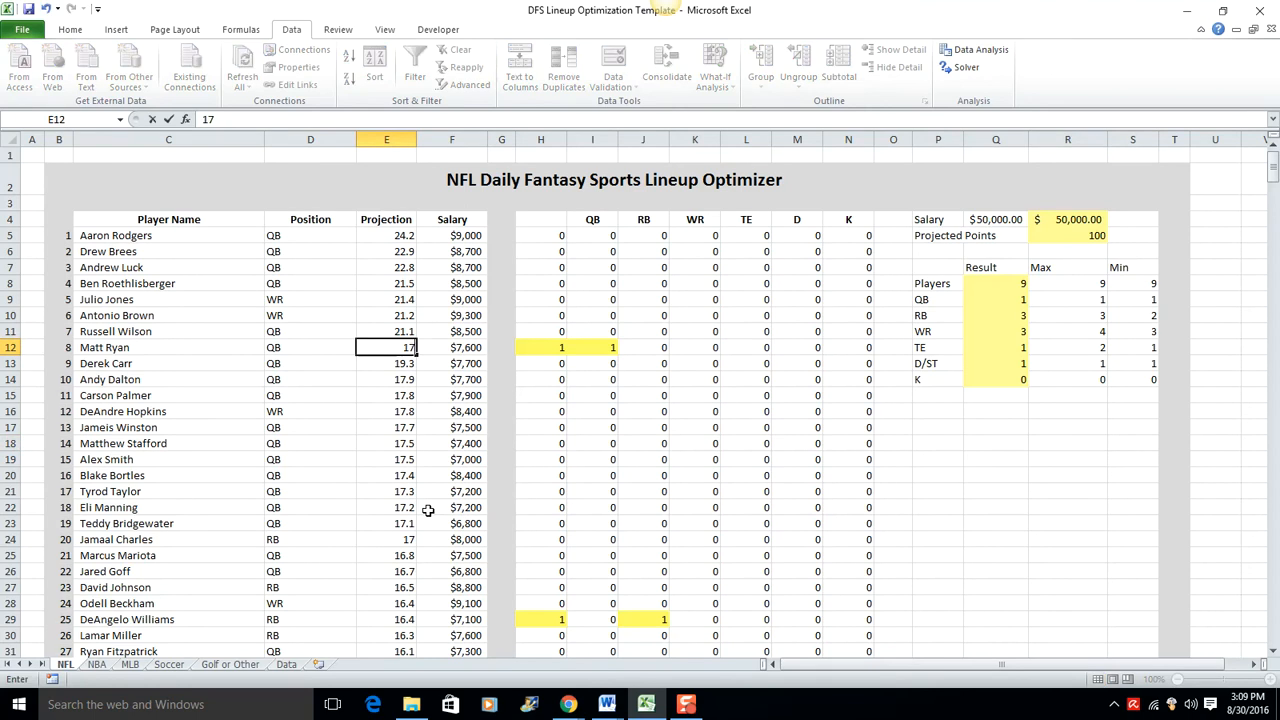
{"action": "key", "text": "Return"}
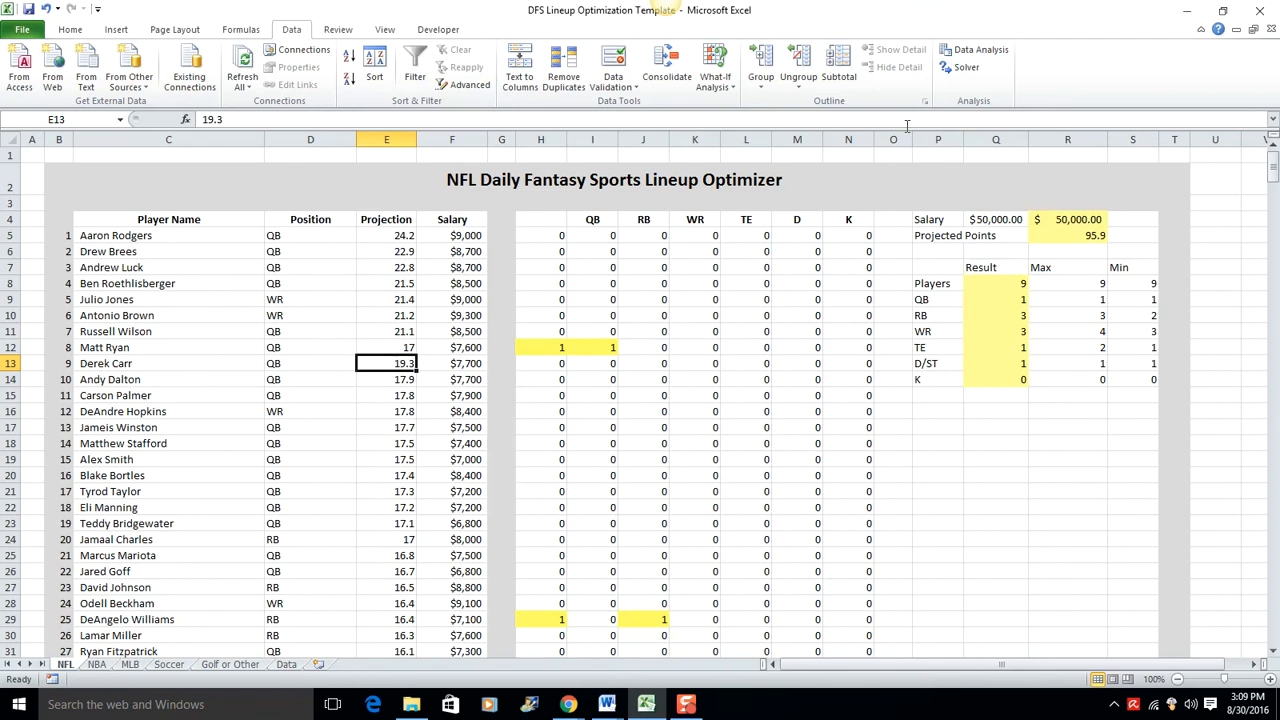
Step: Rerun Solver with the changed quarterback projection and keep the new solution
{"action": "left_click", "coordinate": [962, 67]}
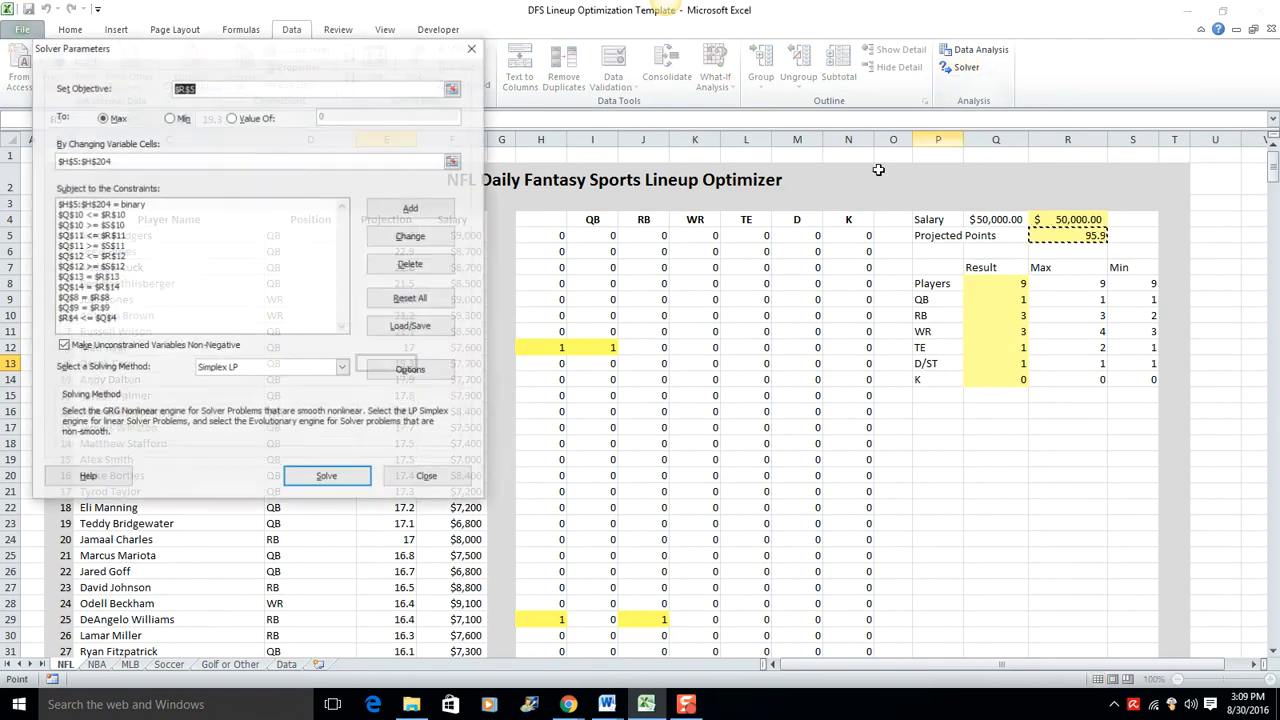
{"action": "left_click", "coordinate": [330, 478]}
{"action": "left_click", "coordinate": [500, 376]}
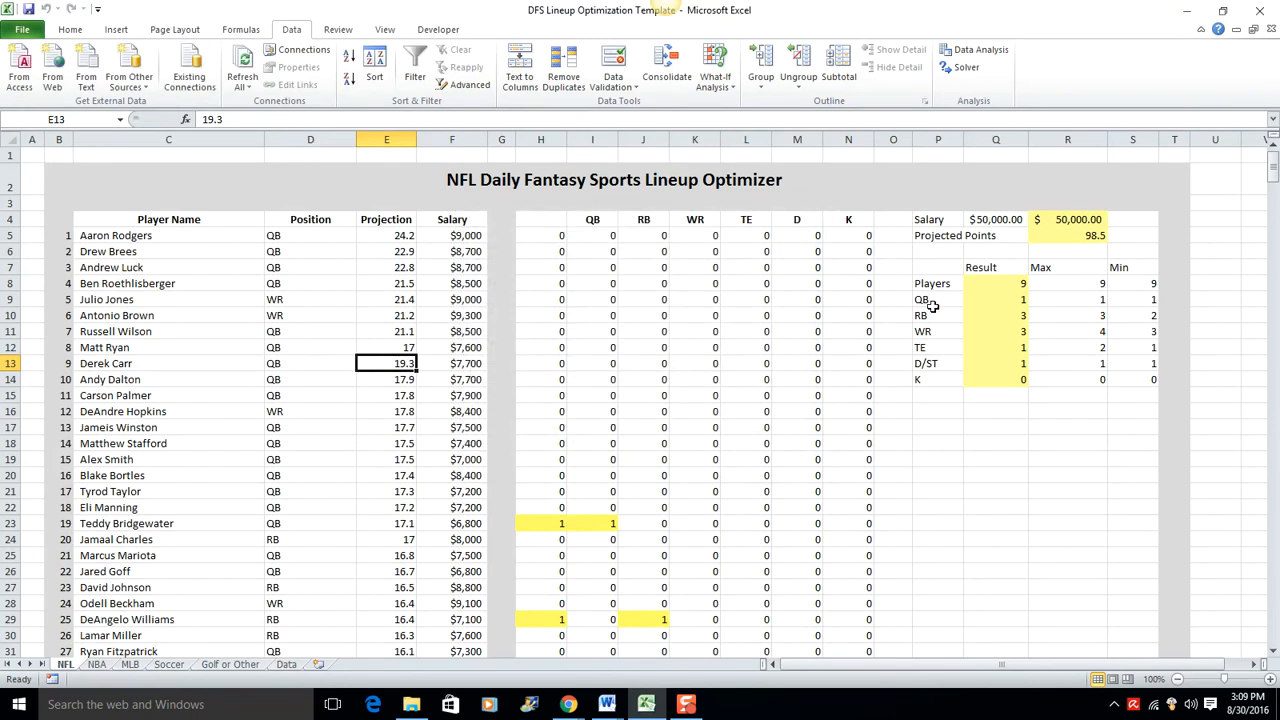
Step: Review the re-solved lineup by examining each selected player's row in column H and the projected points formula in R5
{"action": "left_click", "coordinate": [1068, 238]}
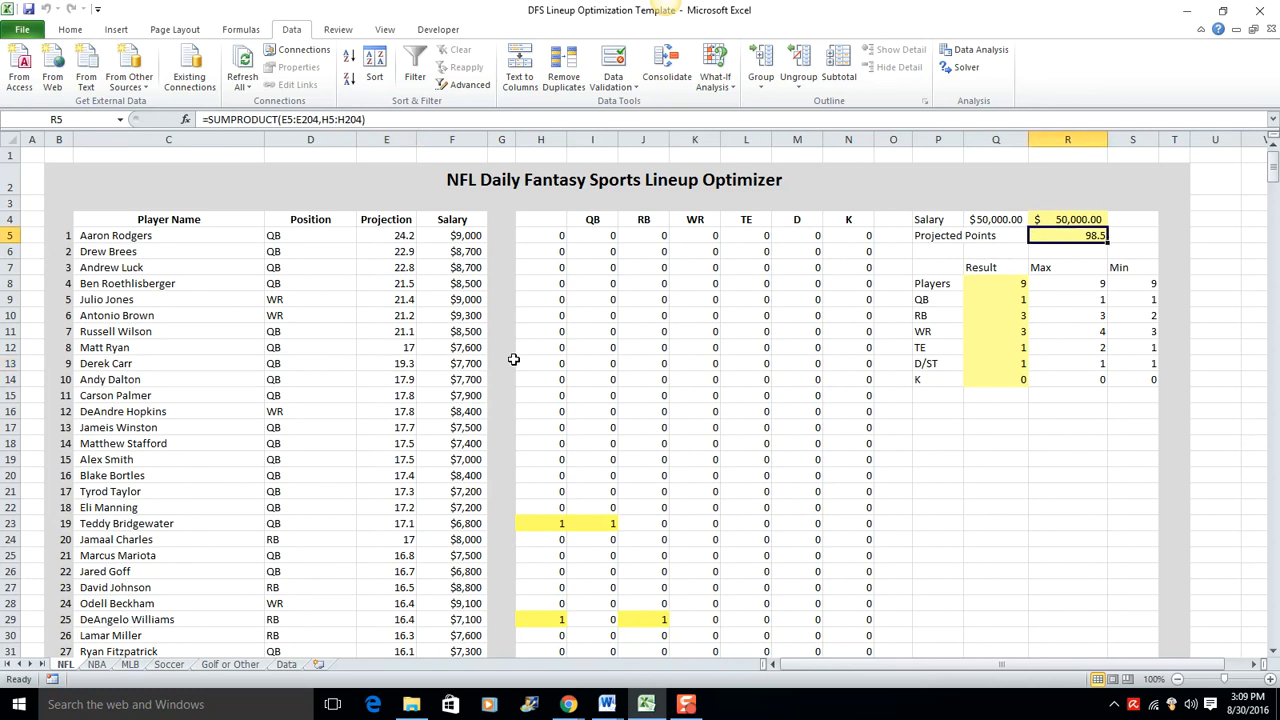
{"action": "scroll", "coordinate": [740, 311], "scroll_direction": "down", "scroll_amount": 3}
{"action": "left_click", "coordinate": [558, 363]}
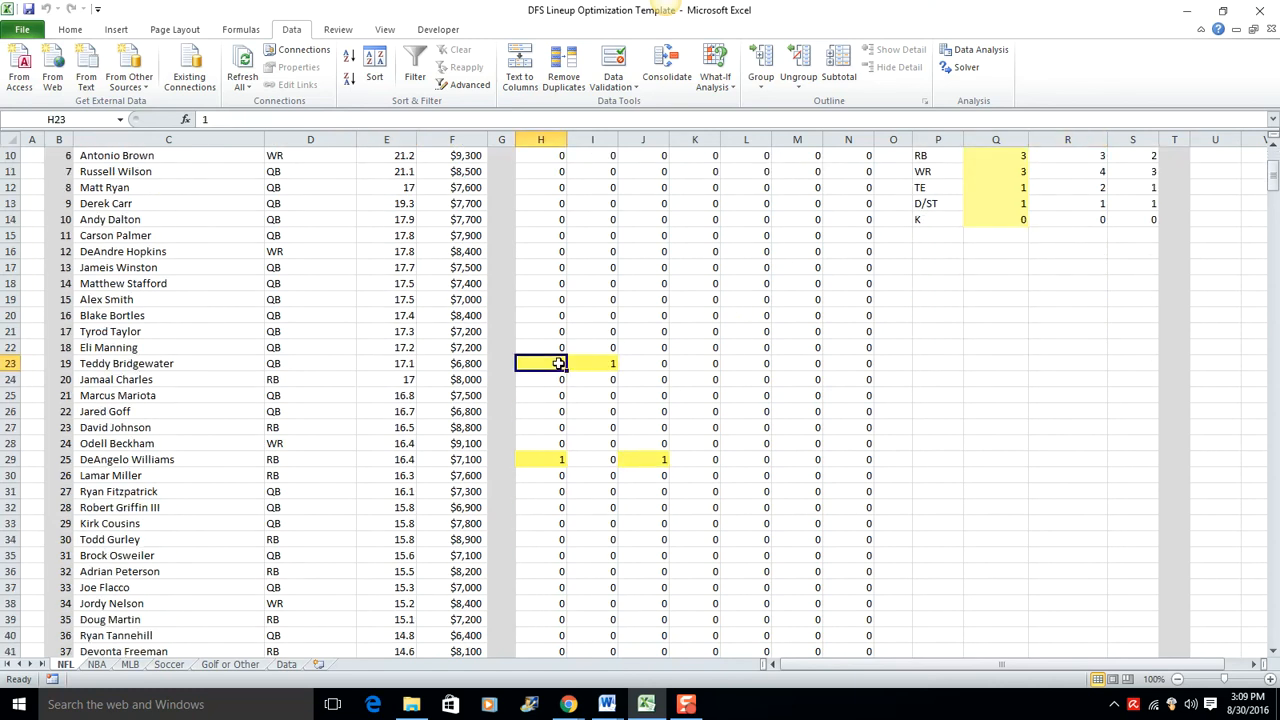
{"action": "scroll", "coordinate": [558, 363], "scroll_direction": "down", "scroll_amount": 6}
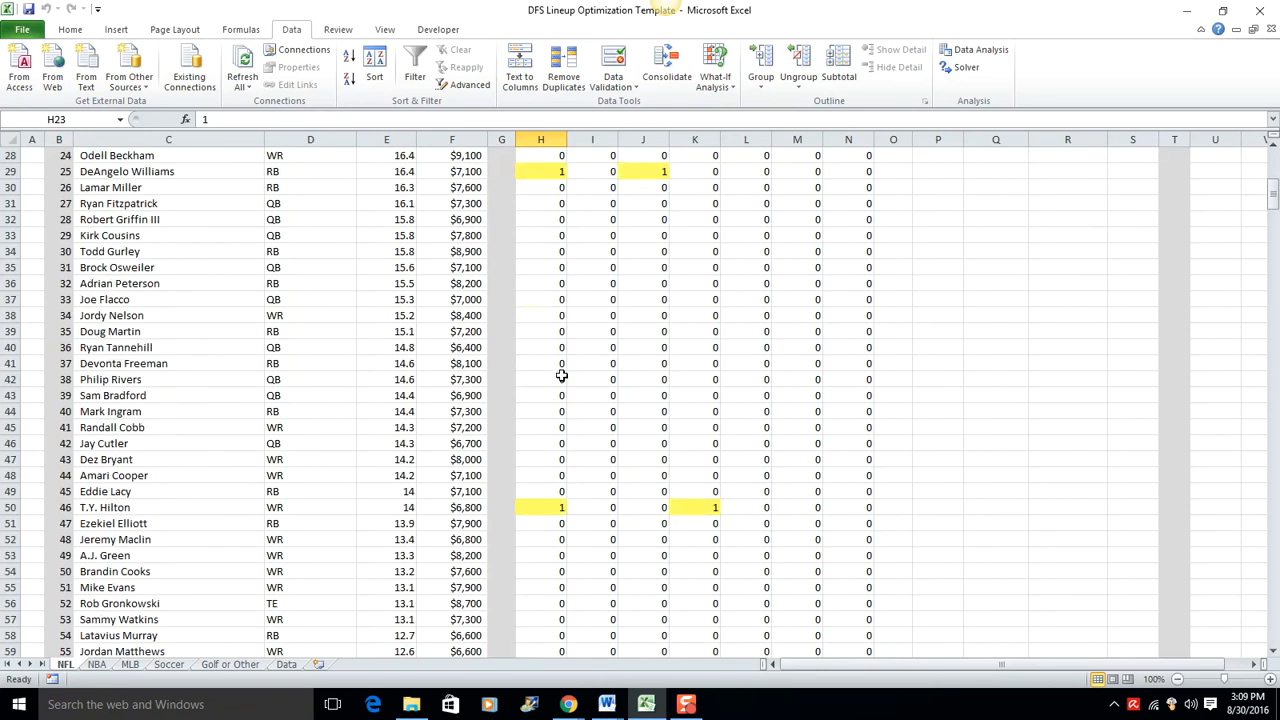
{"action": "scroll", "coordinate": [555, 379], "scroll_direction": "down", "scroll_amount": 2}
{"action": "left_click", "coordinate": [551, 410]}
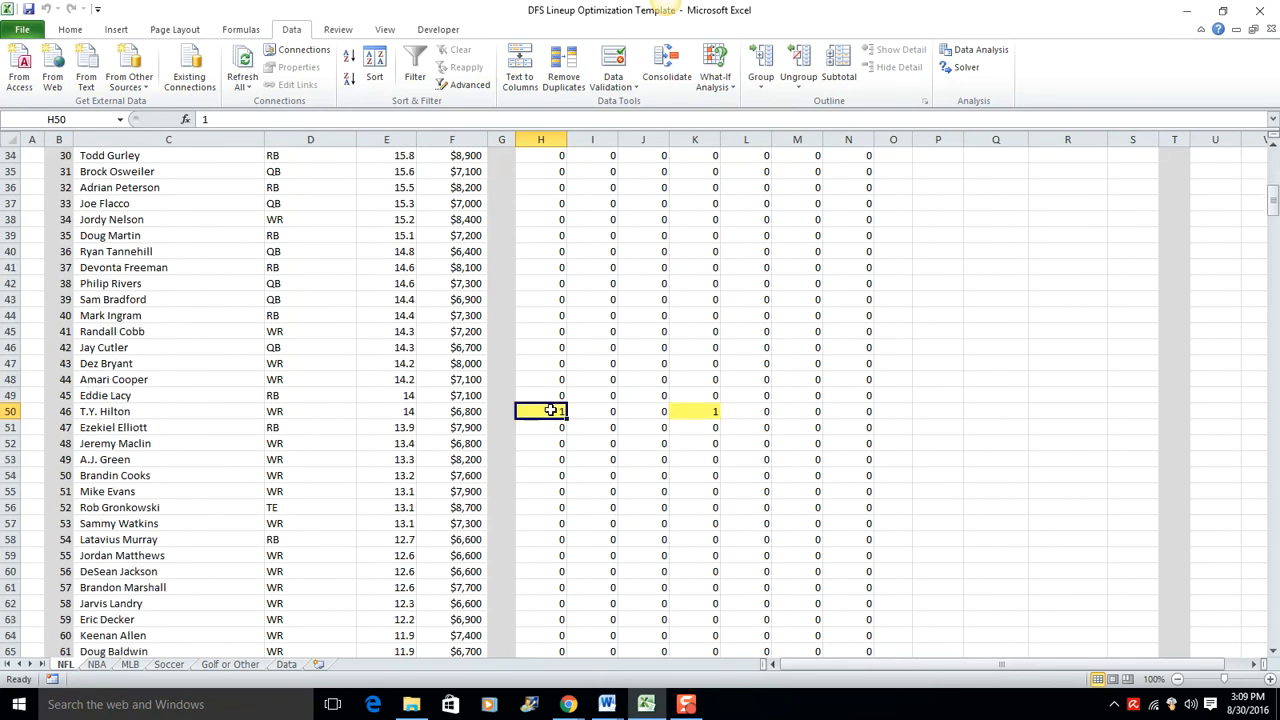
{"action": "scroll", "coordinate": [555, 415], "scroll_direction": "down", "scroll_amount": 12}
{"action": "left_click", "coordinate": [550, 380]}
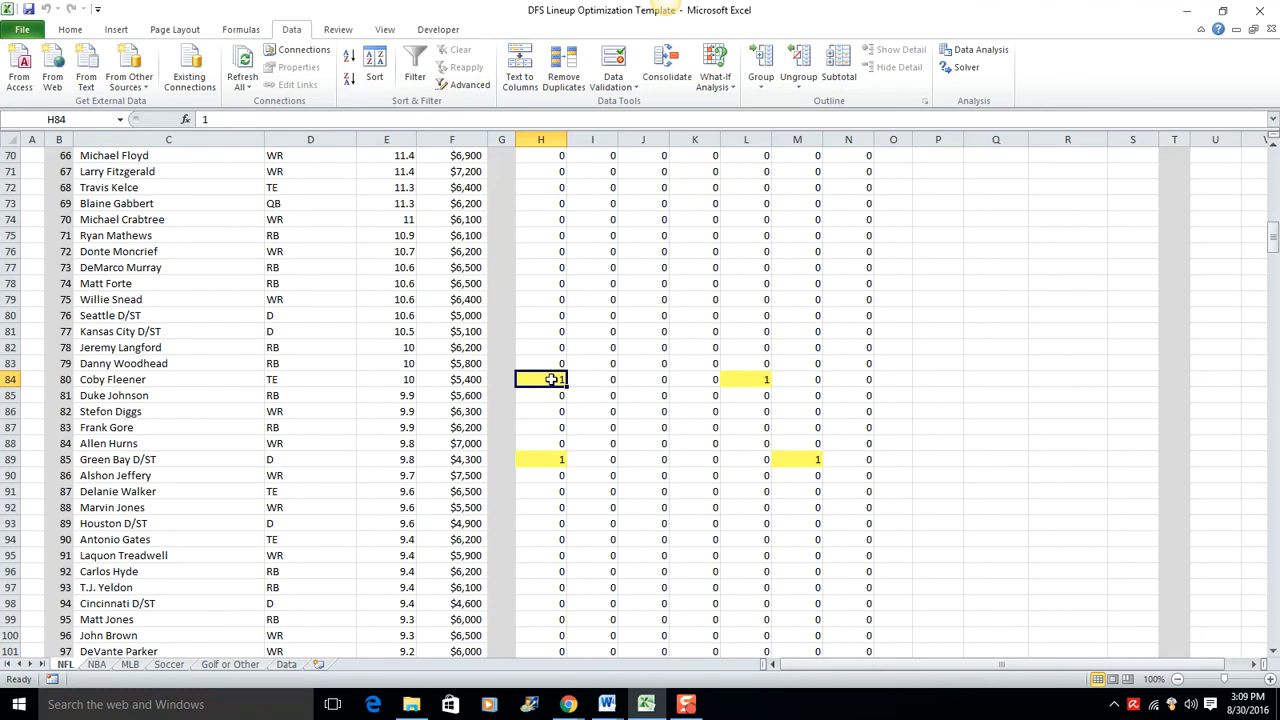
{"action": "left_click", "coordinate": [540, 459]}
{"action": "scroll", "coordinate": [549, 478], "scroll_direction": "down", "scroll_amount": 5}
{"action": "left_click", "coordinate": [545, 491]}
{"action": "scroll", "coordinate": [556, 495], "scroll_direction": "down", "scroll_amount": 9}
{"action": "left_click", "coordinate": [552, 477]}
{"action": "scroll", "coordinate": [560, 478], "scroll_direction": "down", "scroll_amount": 10}
{"action": "scroll", "coordinate": [565, 478], "scroll_direction": "down", "scroll_amount": 5}
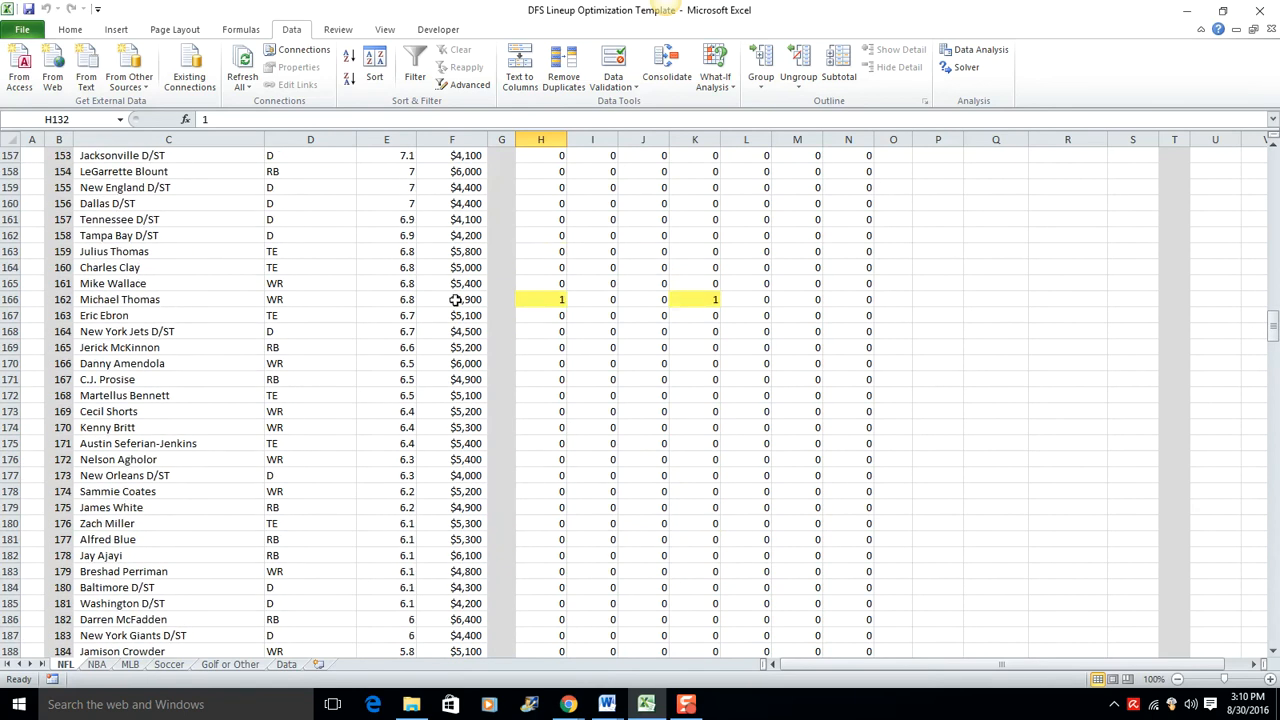
{"action": "scroll", "coordinate": [622, 379], "scroll_direction": "down", "scroll_amount": 13}
{"action": "scroll", "coordinate": [622, 379], "scroll_direction": "up", "scroll_amount": 9}
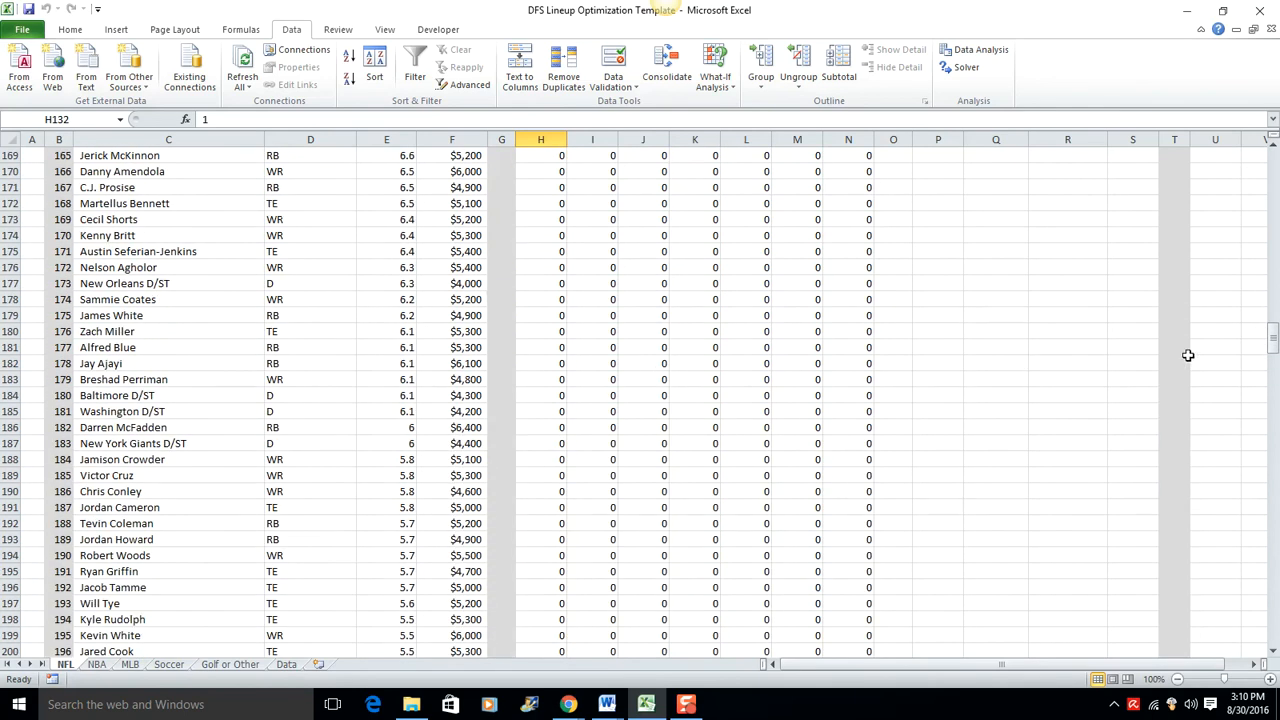
{"action": "left_click_drag", "start_coordinate": [1272, 345], "coordinate": [1272, 160]}
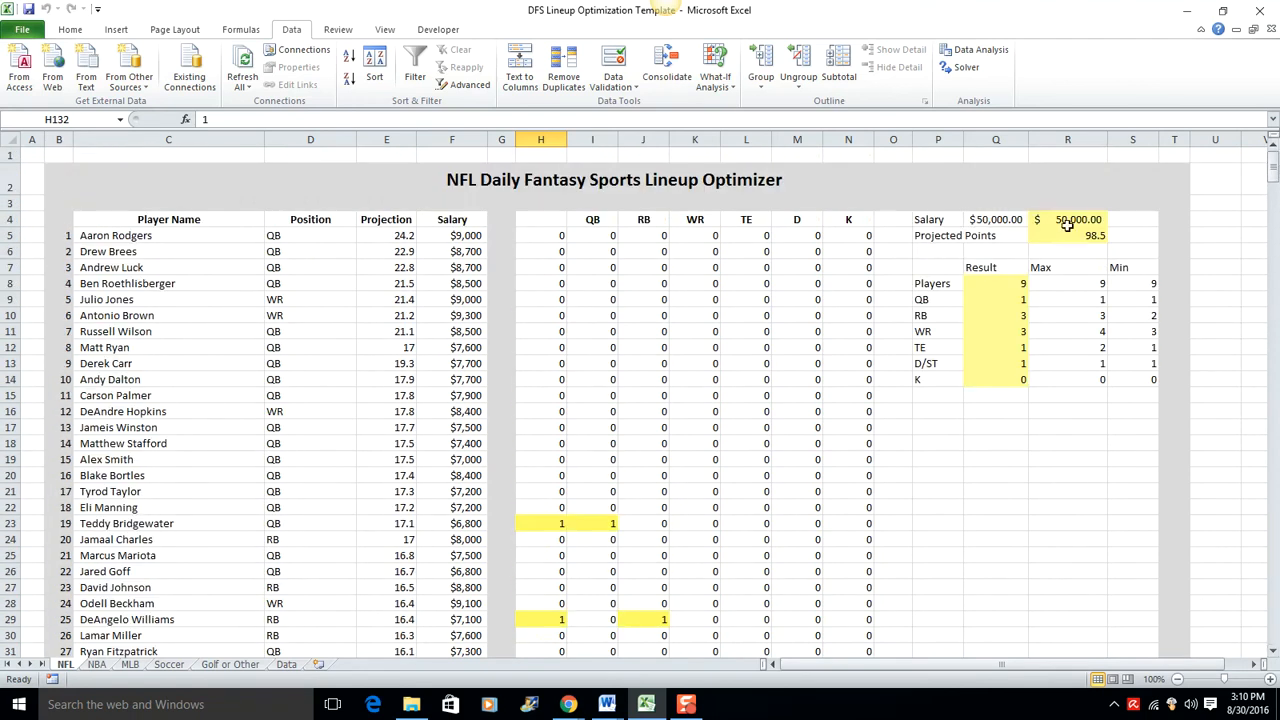
{"action": "left_click", "coordinate": [1068, 236]}
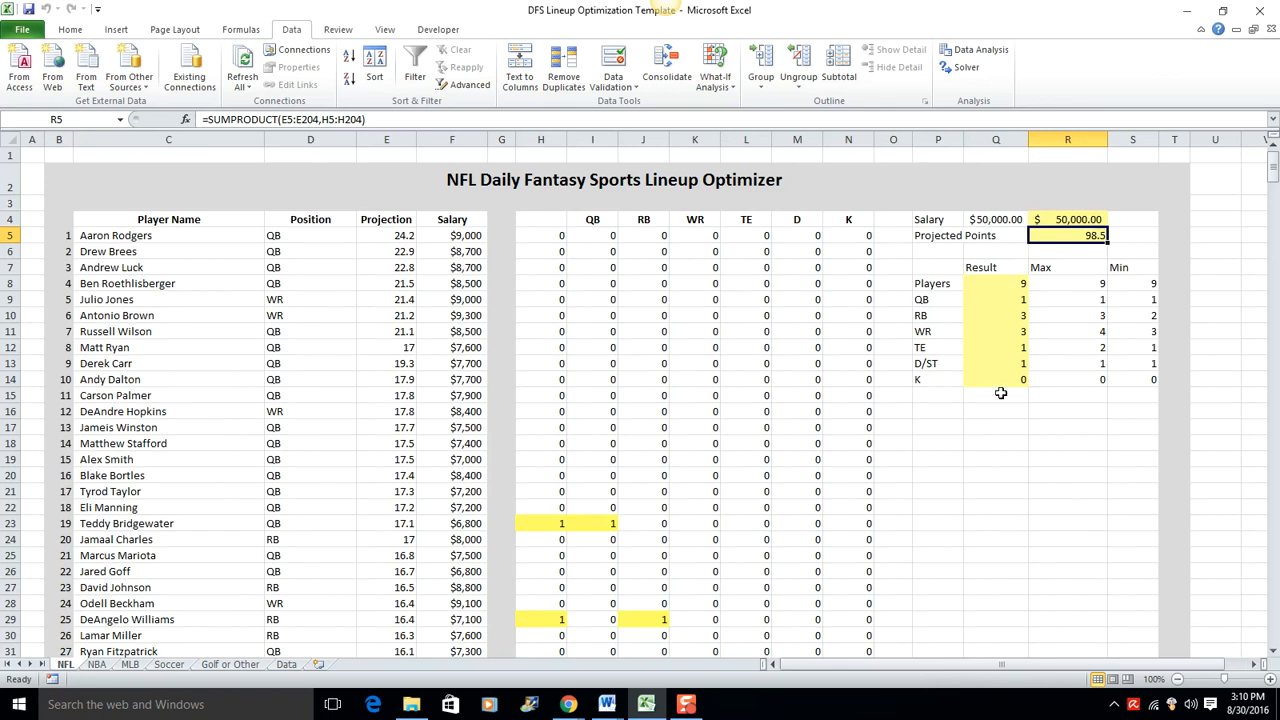
Step: Set both the maximum and minimum number of kickers (K) in the NFL constraints table to 1
{"action": "left_click", "coordinate": [1062, 381]}
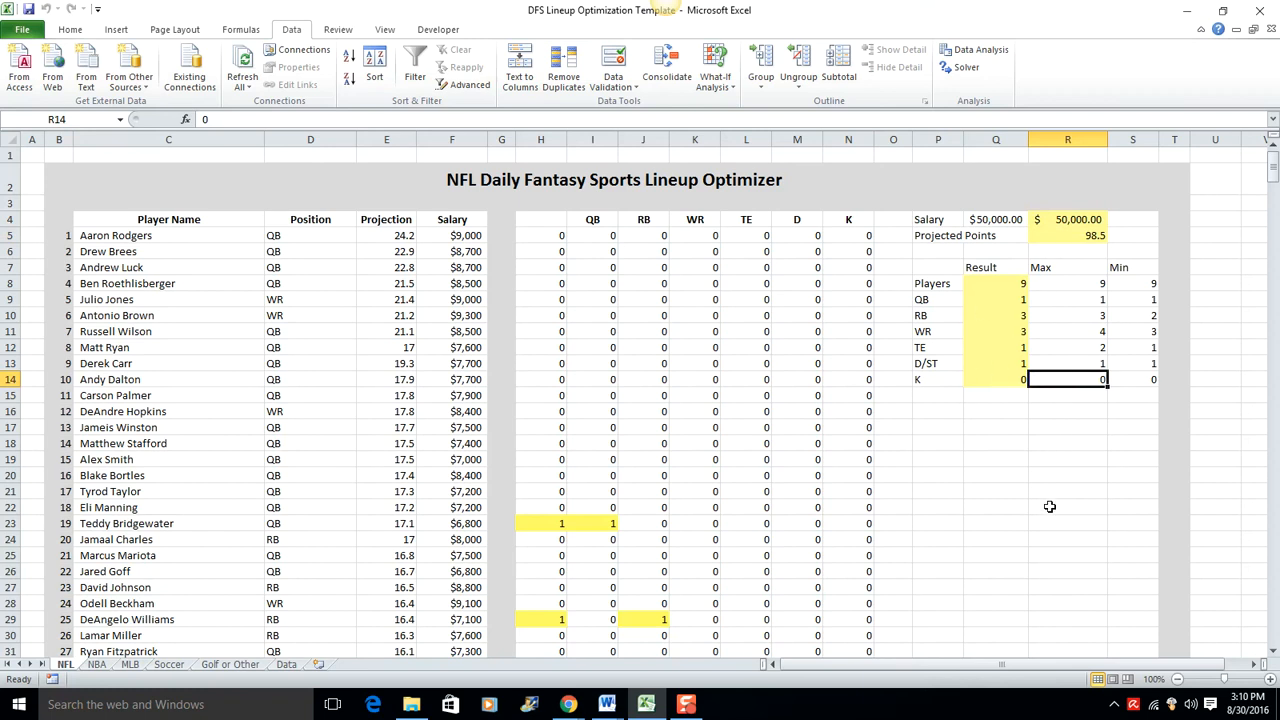
{"action": "type", "text": "1"}
{"action": "key", "text": "Tab"}
{"action": "type", "text": "1"}
{"action": "key", "text": "Left"}
{"action": "key", "text": "Right"}
{"action": "key", "text": "Left"}
{"action": "key", "text": "Left"}
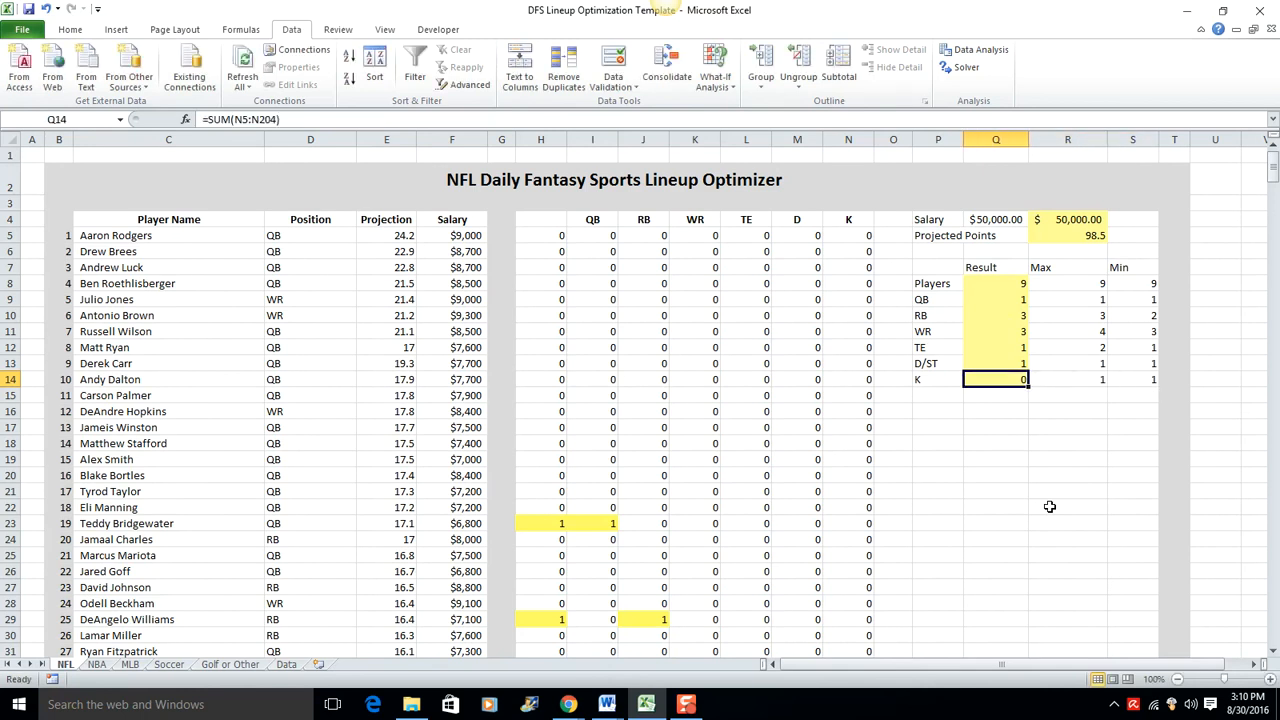
Step: Set both the maximum and minimum total number of players in the NFL constraints table to 10
{"action": "key", "text": "Up"}
{"action": "key", "text": "Up"}
{"action": "key", "text": "Up"}
{"action": "key", "text": "Up"}
{"action": "key", "text": "Up"}
{"action": "key", "text": "Up"}
{"action": "key", "text": "Right"}
{"action": "type", "text": "10"}
{"action": "key", "text": "Right"}
{"action": "type", "text": "10"}
{"action": "key", "text": "Down"}
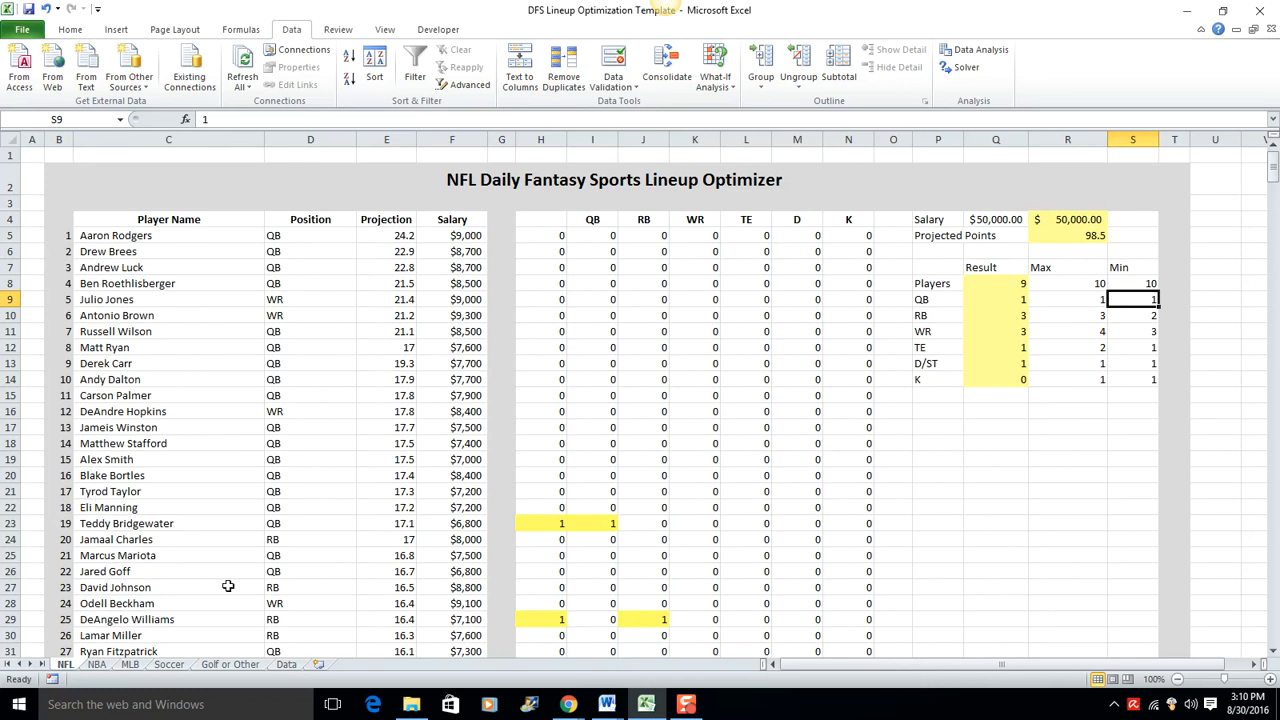
Step: Look through the NBA, MLB, Soccer and Golf or Other sheets to examine each sport's optimizer layout
{"action": "left_click", "coordinate": [97, 664]}
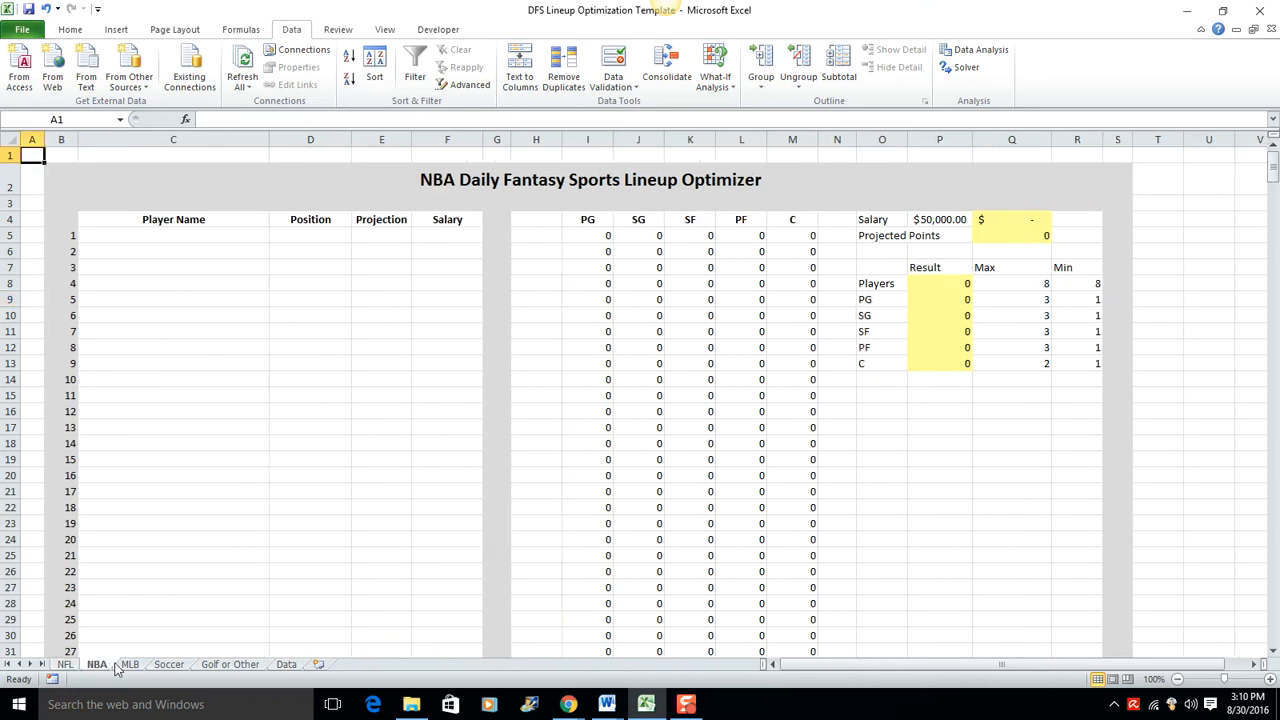
{"action": "left_click", "coordinate": [130, 664]}
{"action": "left_click", "coordinate": [169, 664]}
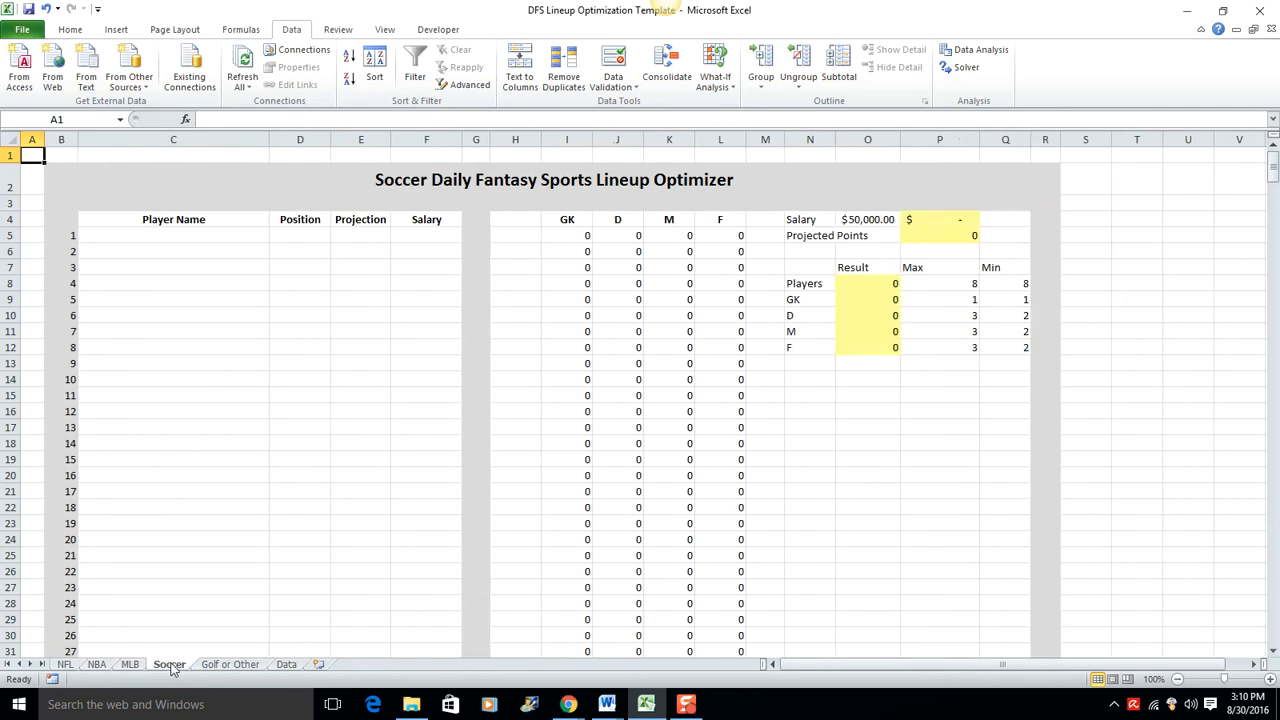
{"action": "left_click", "coordinate": [256, 664]}
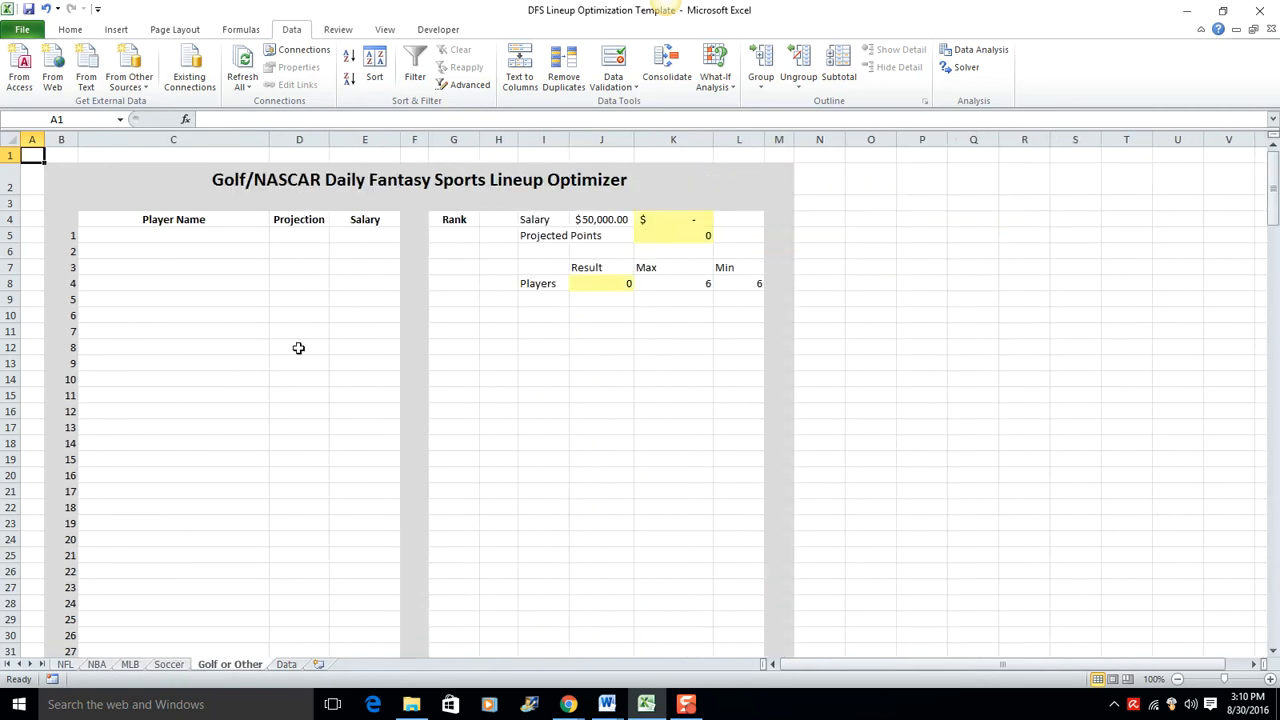